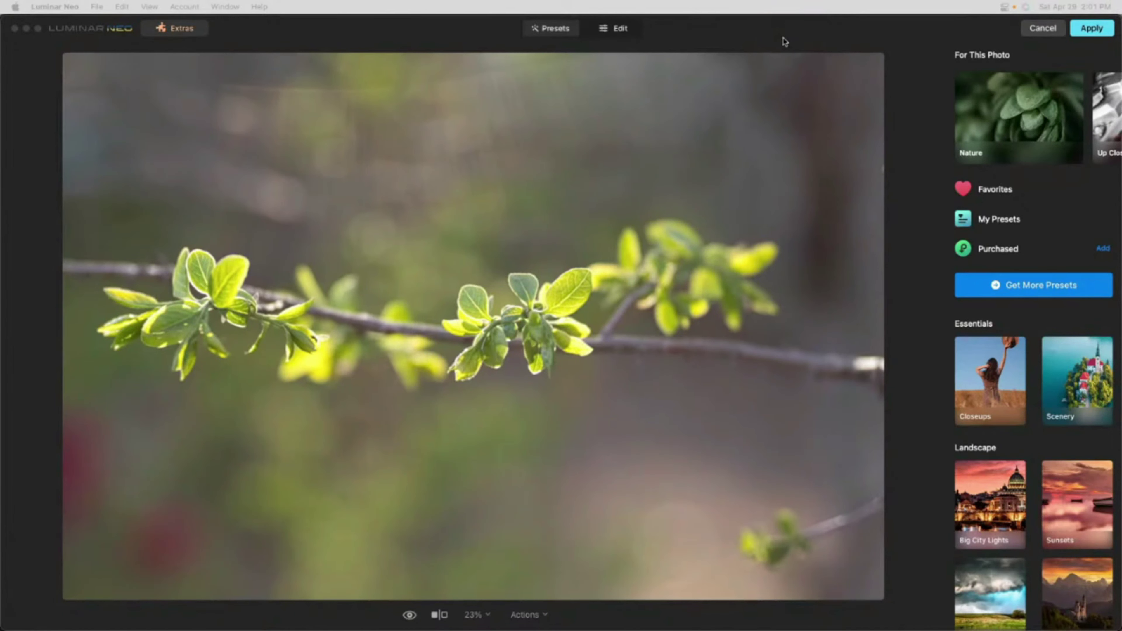
Open the Nature collection and try the Newt Noir, Sunny Small, MicroWorld and Distinctive Drops presets.
click(997, 109)
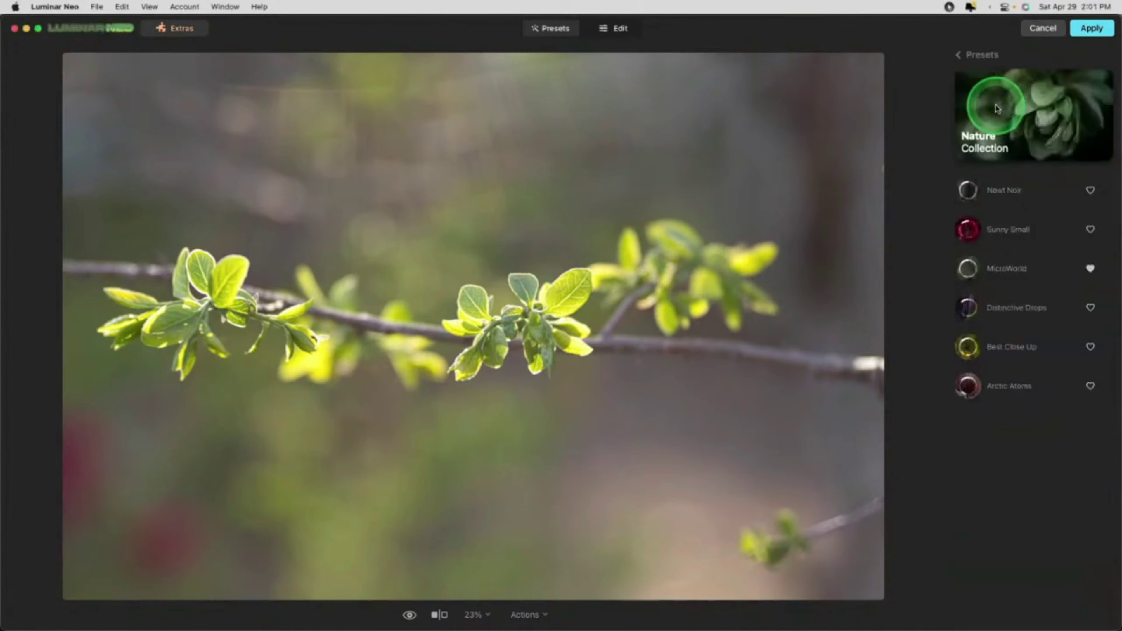
click(927, 83)
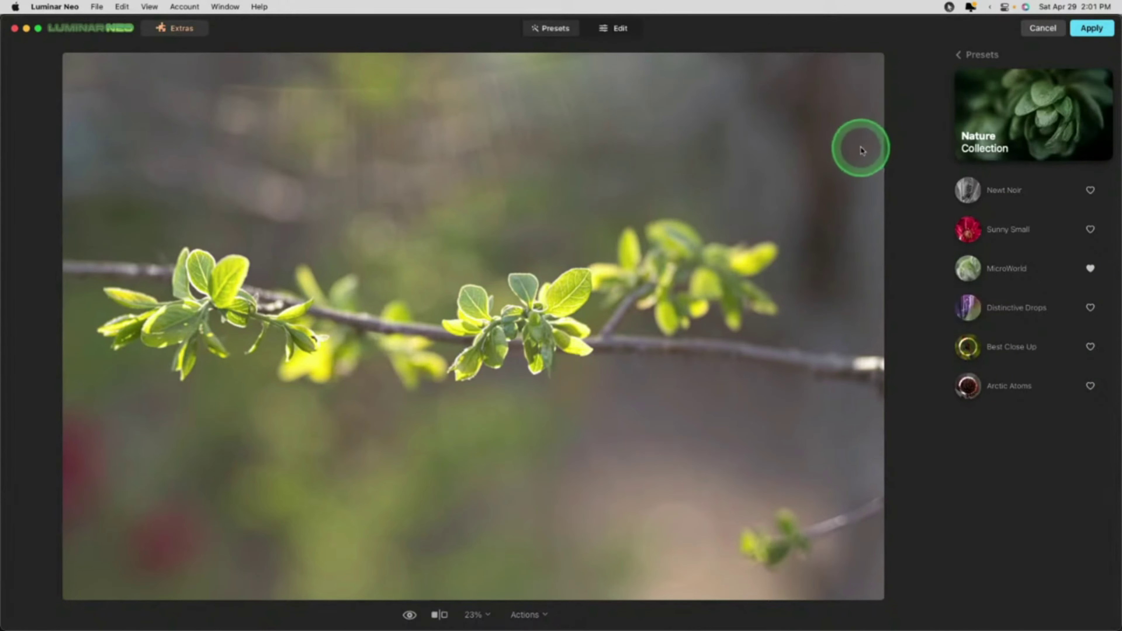
click(967, 190)
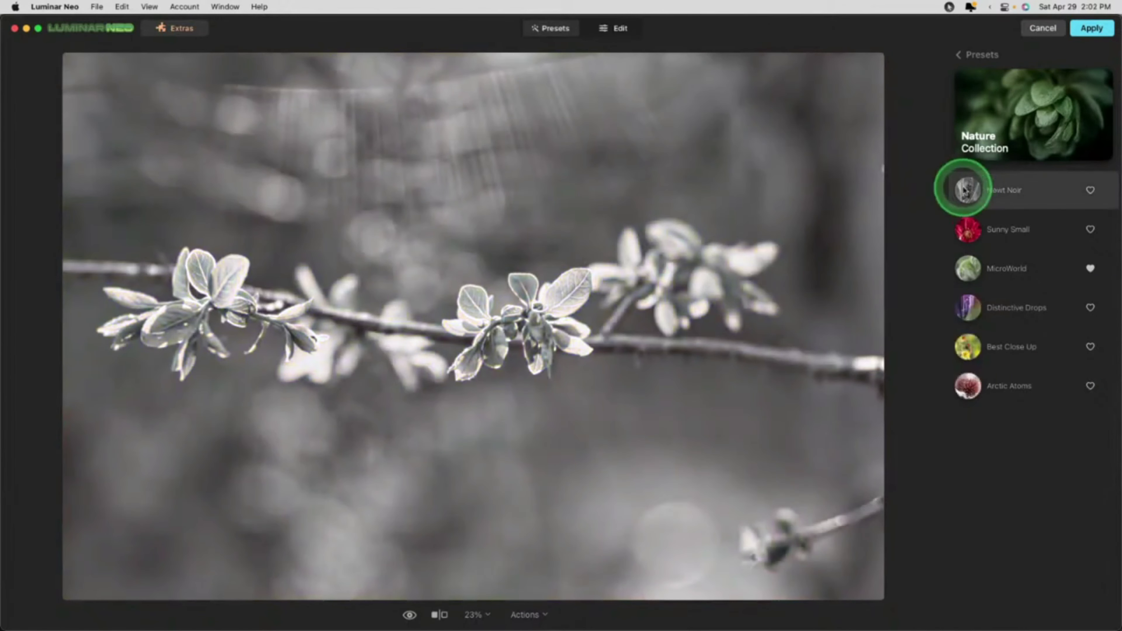
click(978, 225)
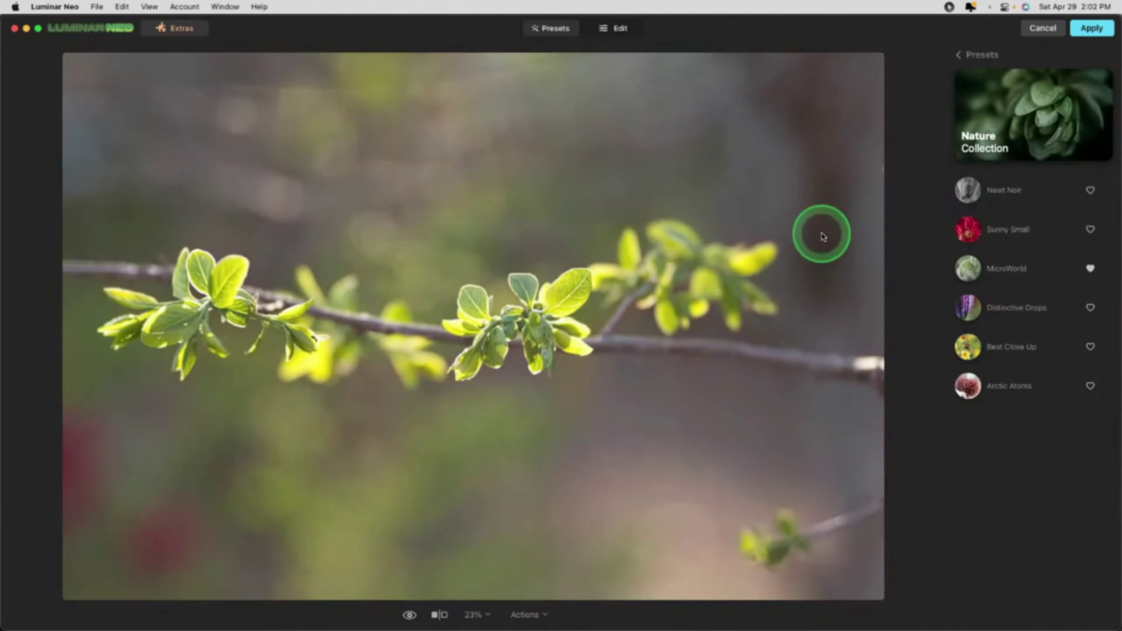
click(977, 267)
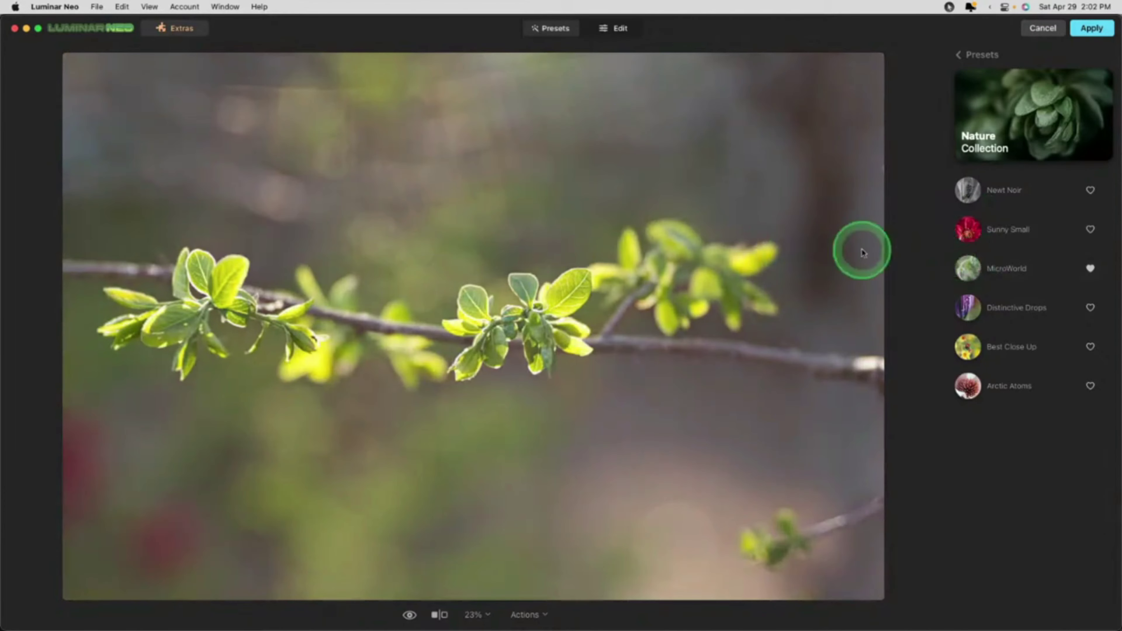
click(978, 309)
click(894, 303)
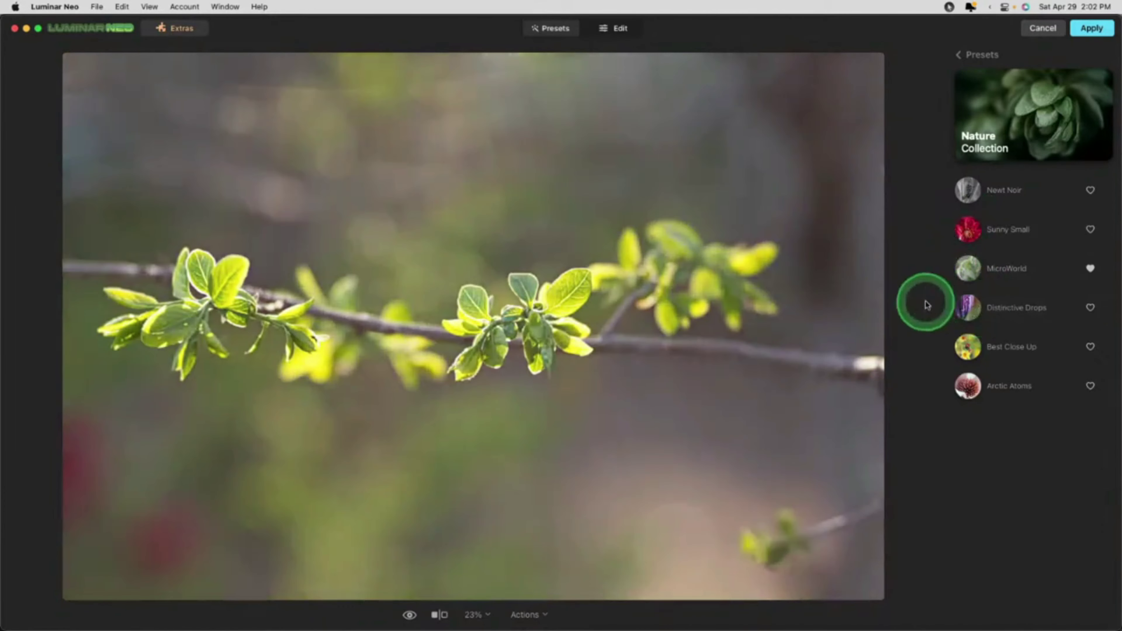
Try Best Close Up and Arctic Atoms, then return to Distinctive Drops and compare with the original.
click(969, 345)
click(945, 385)
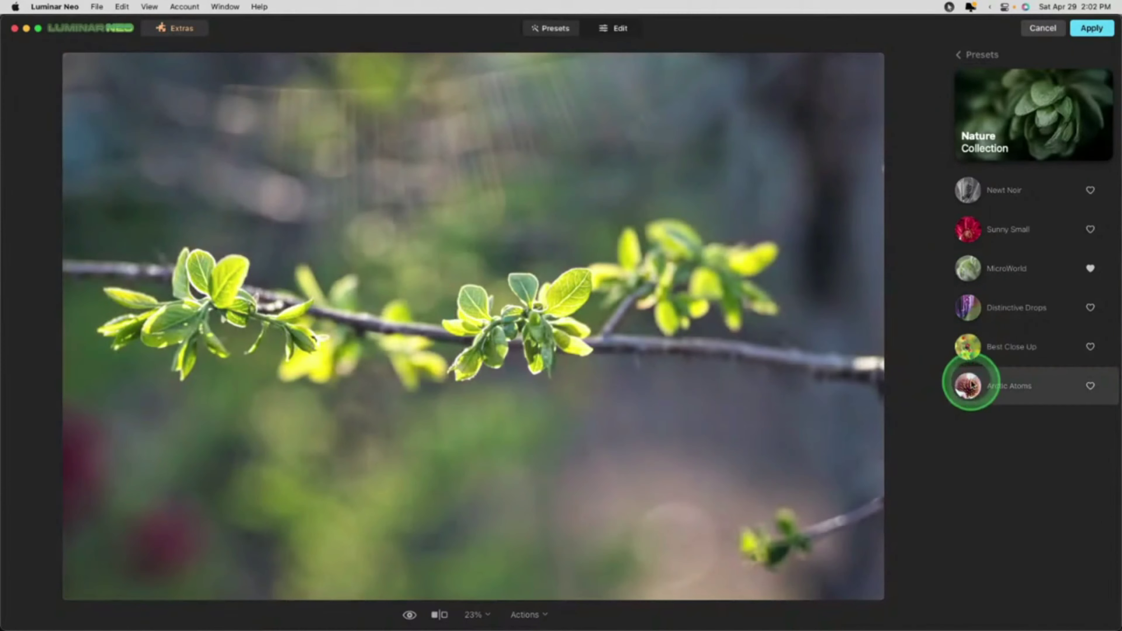
click(964, 349)
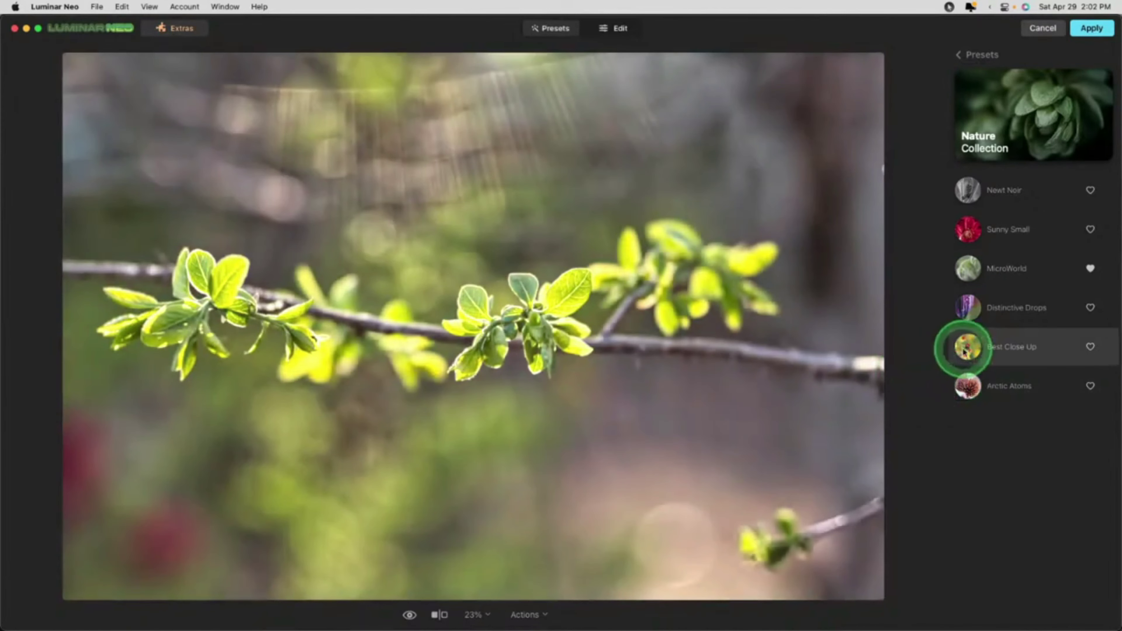
click(964, 350)
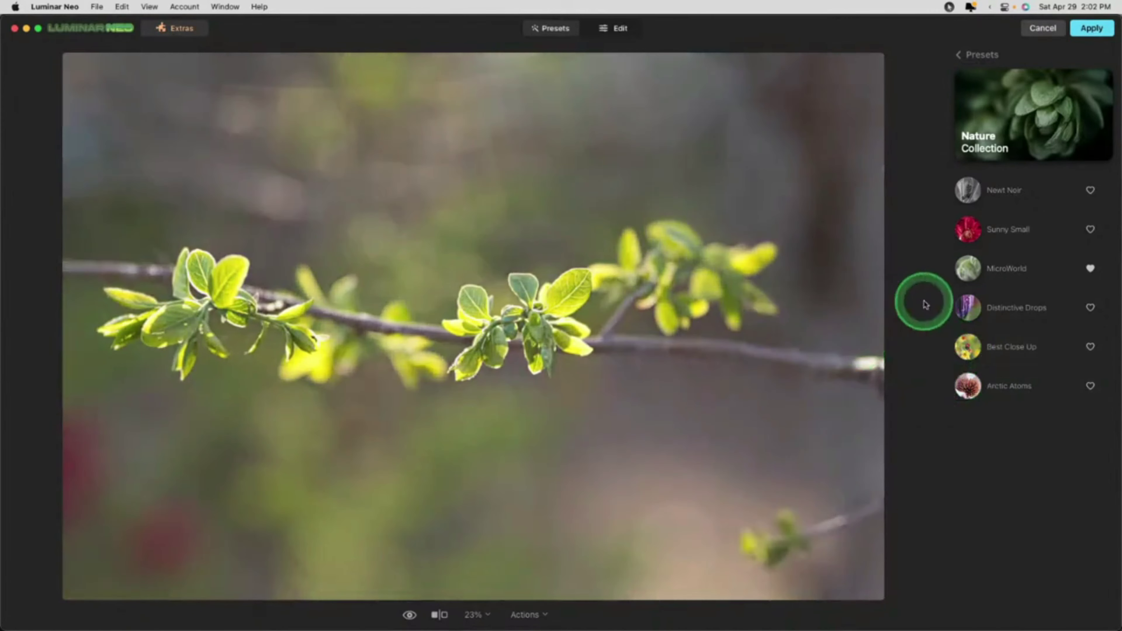
click(968, 306)
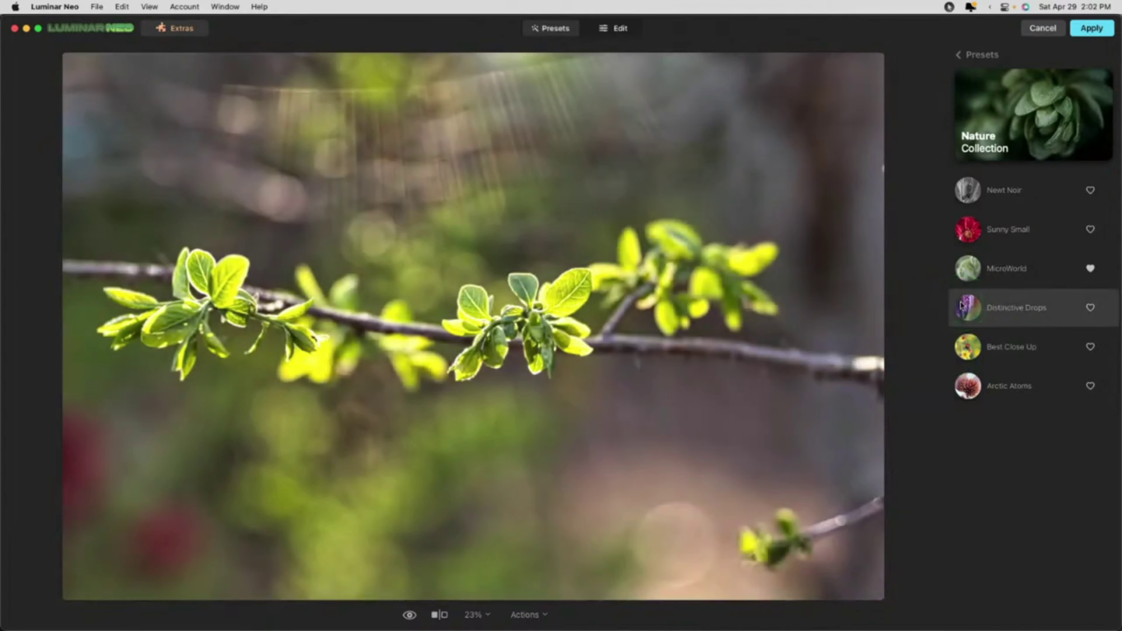
drag(789, 305, 784, 306)
click(987, 307)
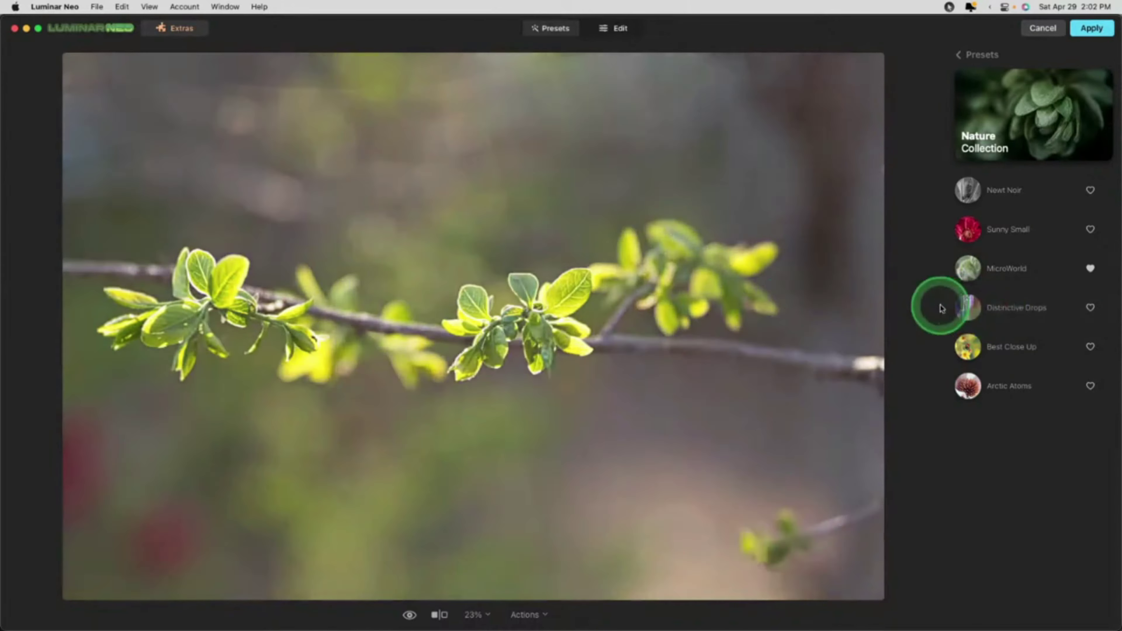
Compare MicroWorld, Sunny Small and Best Close Up, then settle on Distinctive Drops at amount 74.
click(976, 265)
click(993, 233)
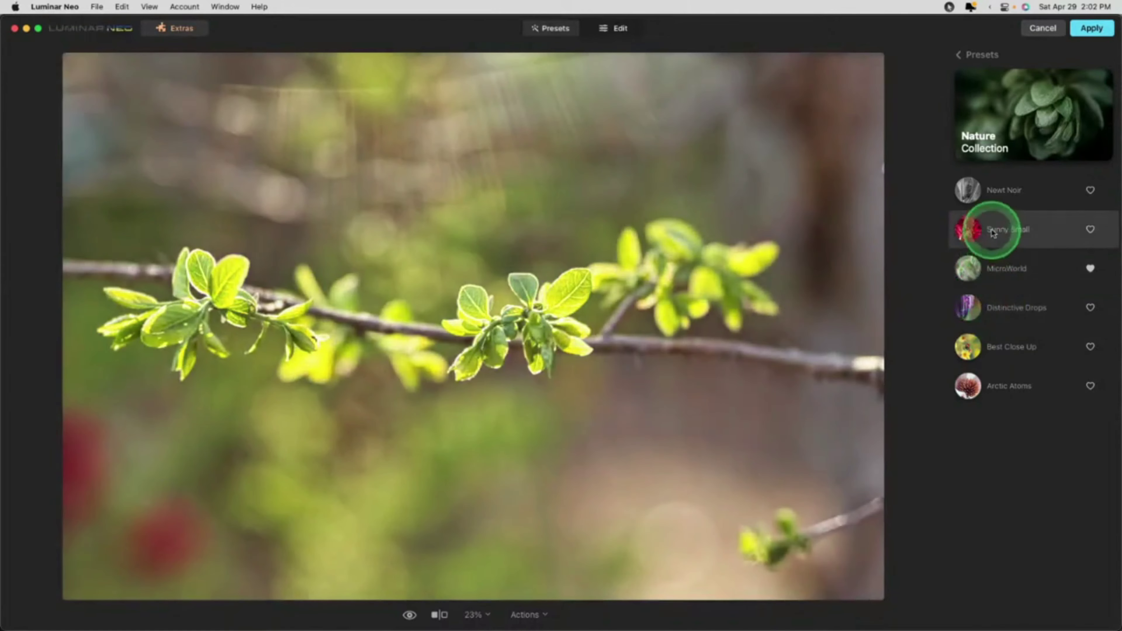
click(977, 264)
click(1008, 224)
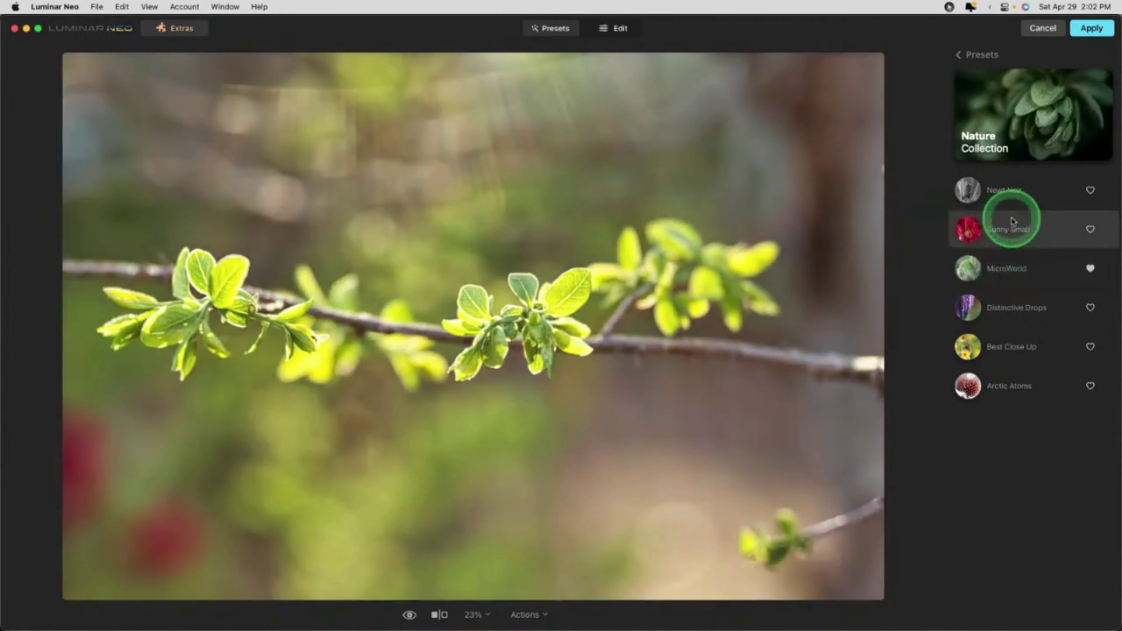
click(962, 300)
click(960, 344)
click(969, 310)
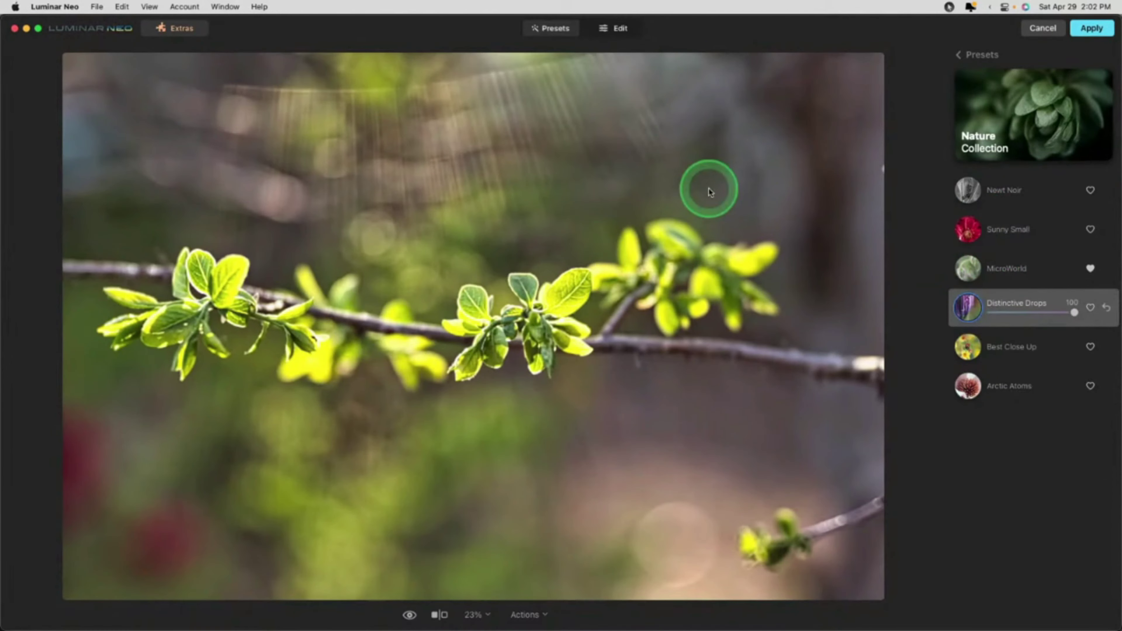
click(968, 296)
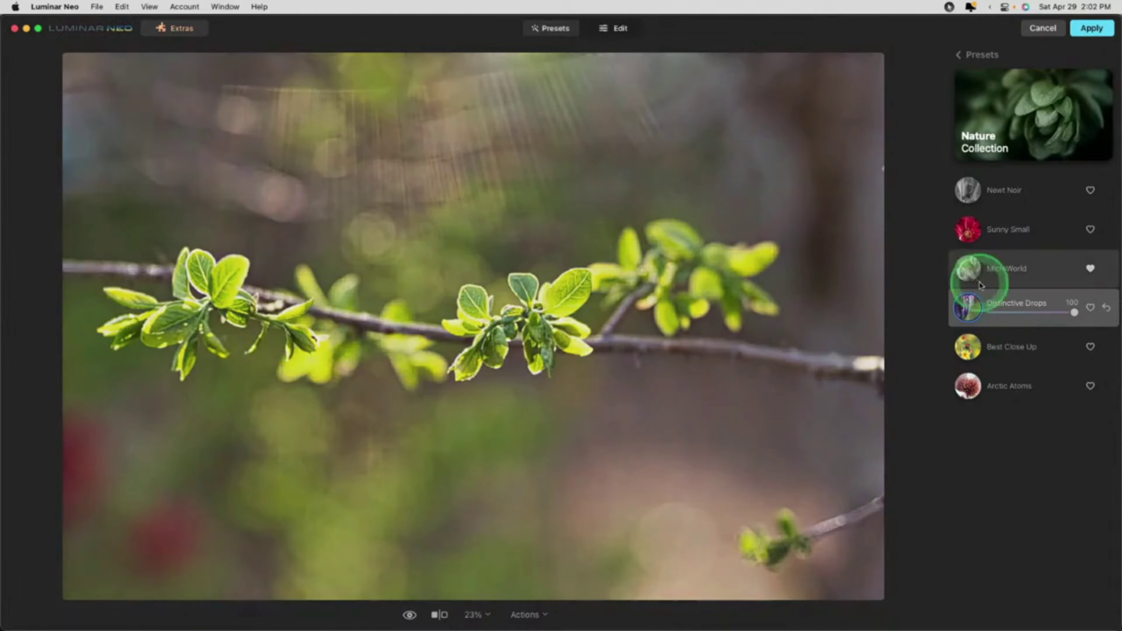
mouse_move(1073, 312)
mouse_down()
mouse_move(1016, 314)
mouse_move(1080, 315)
mouse_move(1022, 315)
mouse_move(1053, 316)
mouse_up()
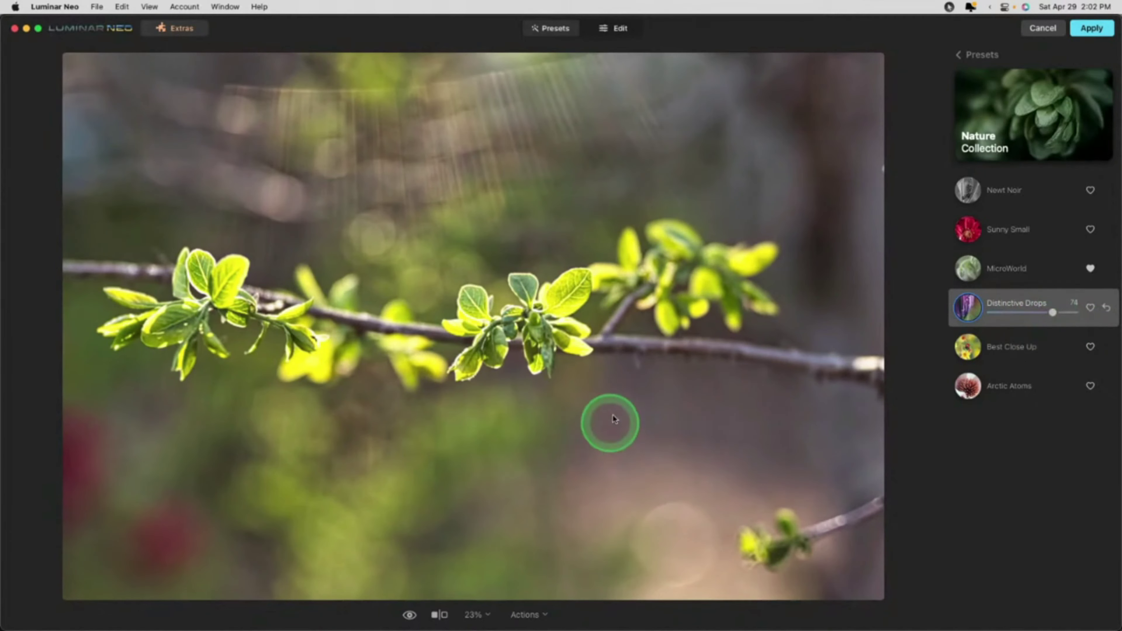
In Edit, open Crop and try an automatic Composition suggestion, shifting the photo upward.
click(621, 29)
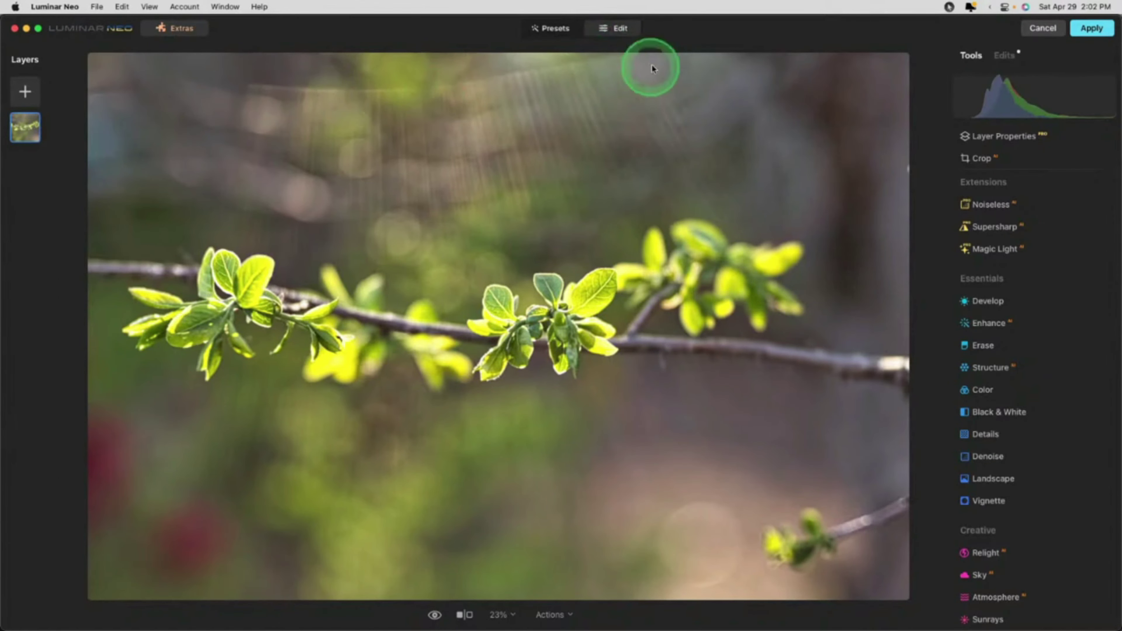
click(1017, 158)
click(1029, 226)
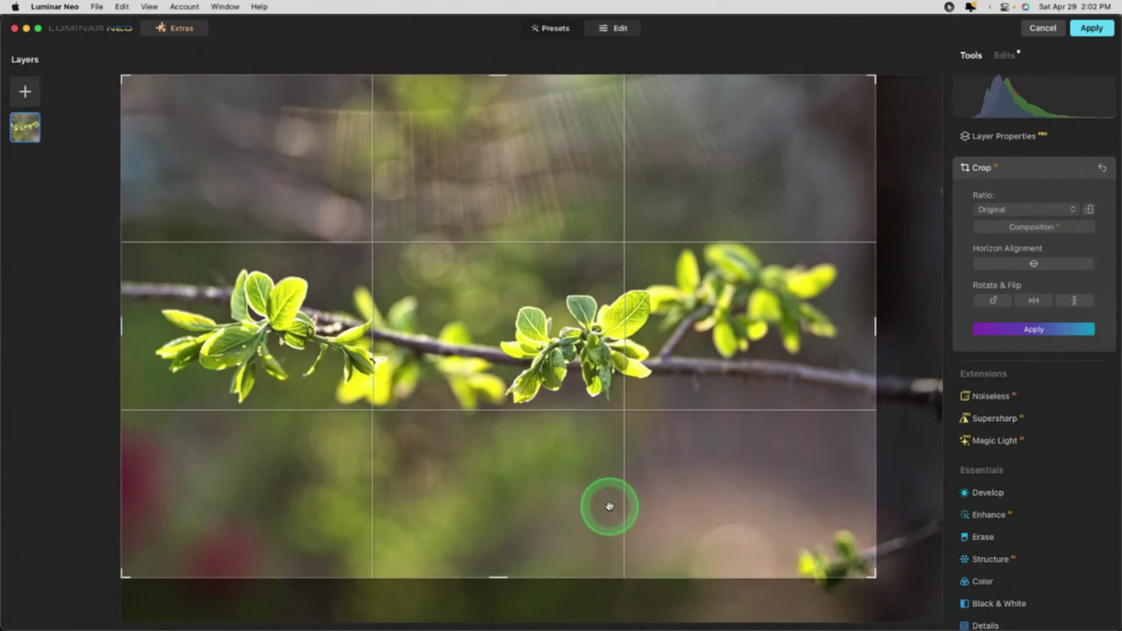
drag(609, 506, 608, 457)
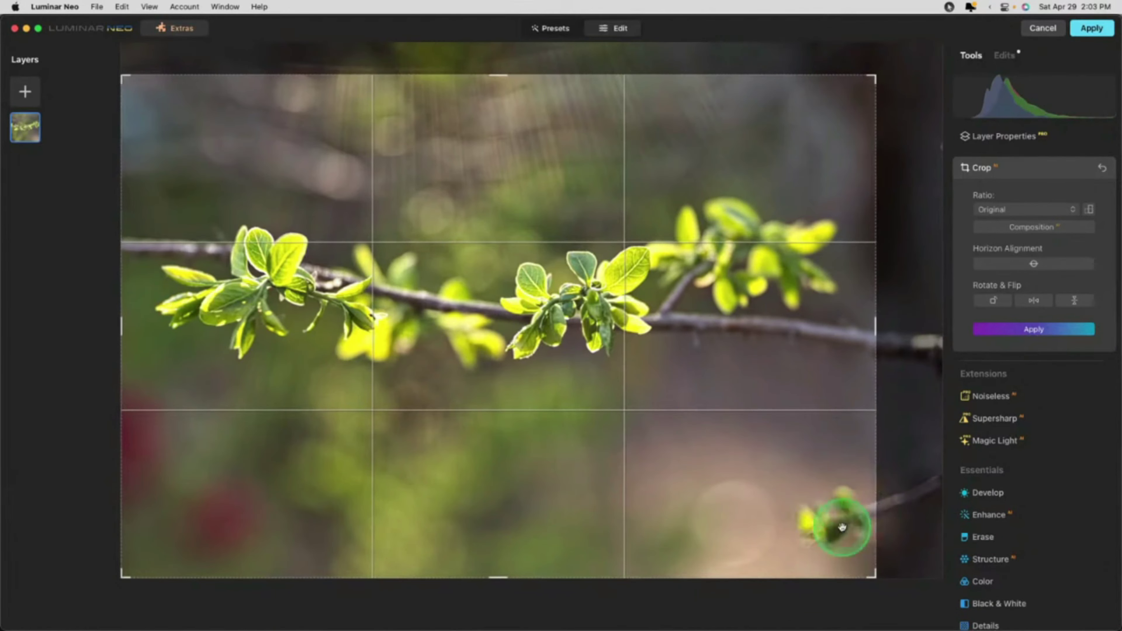
Set the crop ratio to Free, adjust the right edge, then reset the crop to the full image.
click(1014, 209)
click(1010, 187)
mouse_move(875, 324)
mouse_down()
mouse_move(954, 328)
mouse_move(904, 326)
mouse_move(952, 328)
mouse_move(890, 481)
mouse_move(899, 482)
mouse_move(873, 506)
mouse_move(692, 532)
mouse_move(931, 326)
mouse_move(871, 328)
mouse_up()
click(564, 384)
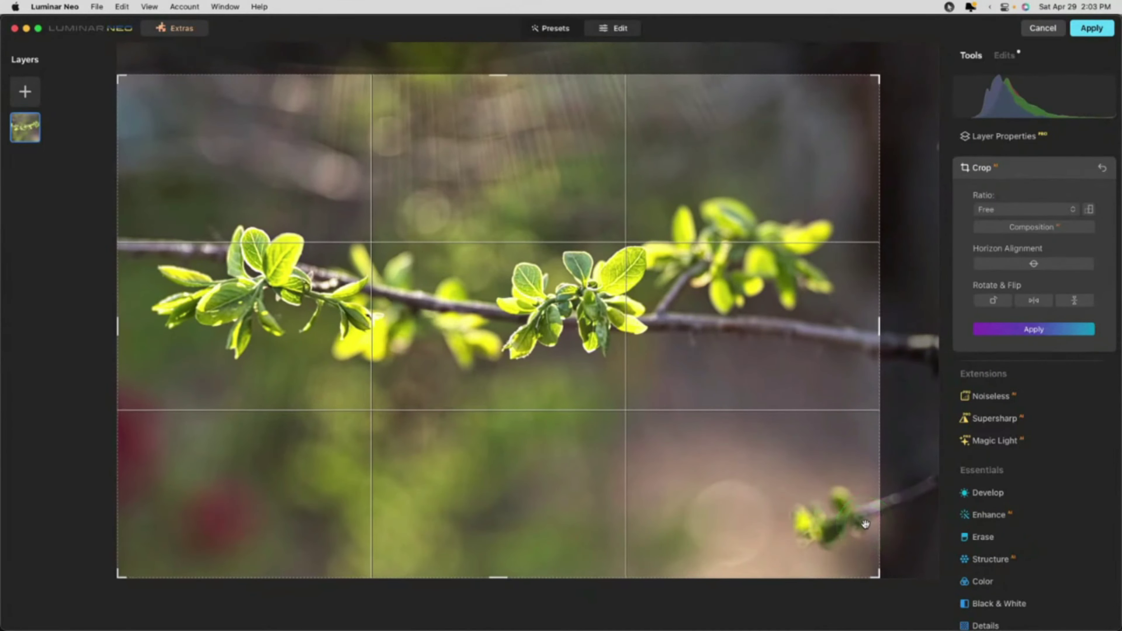
drag(877, 328, 887, 327)
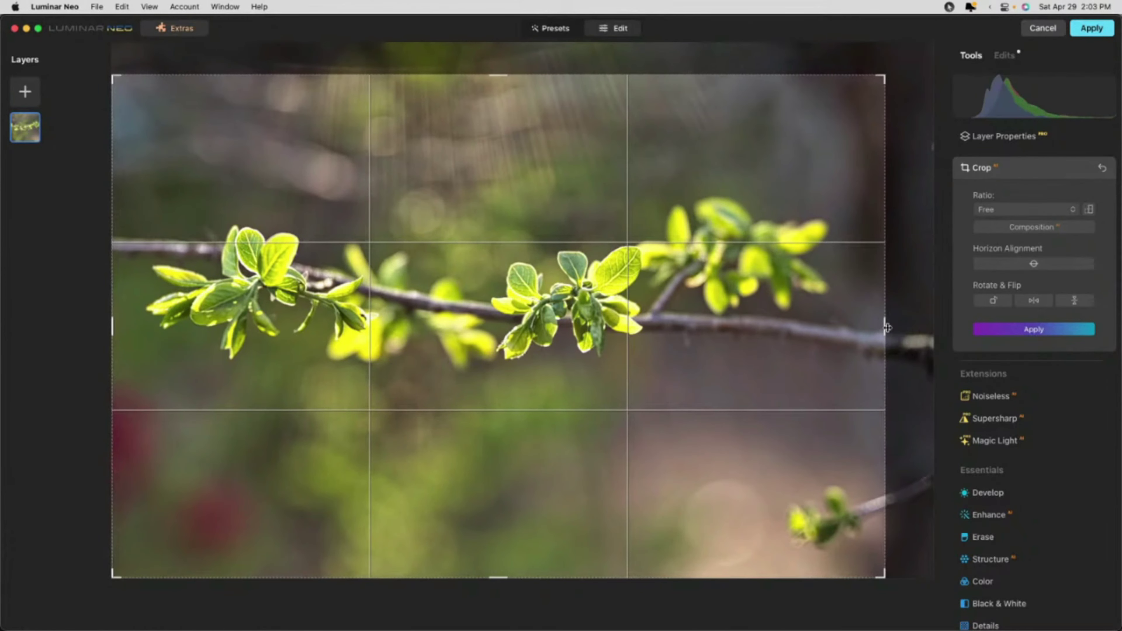
click(1101, 168)
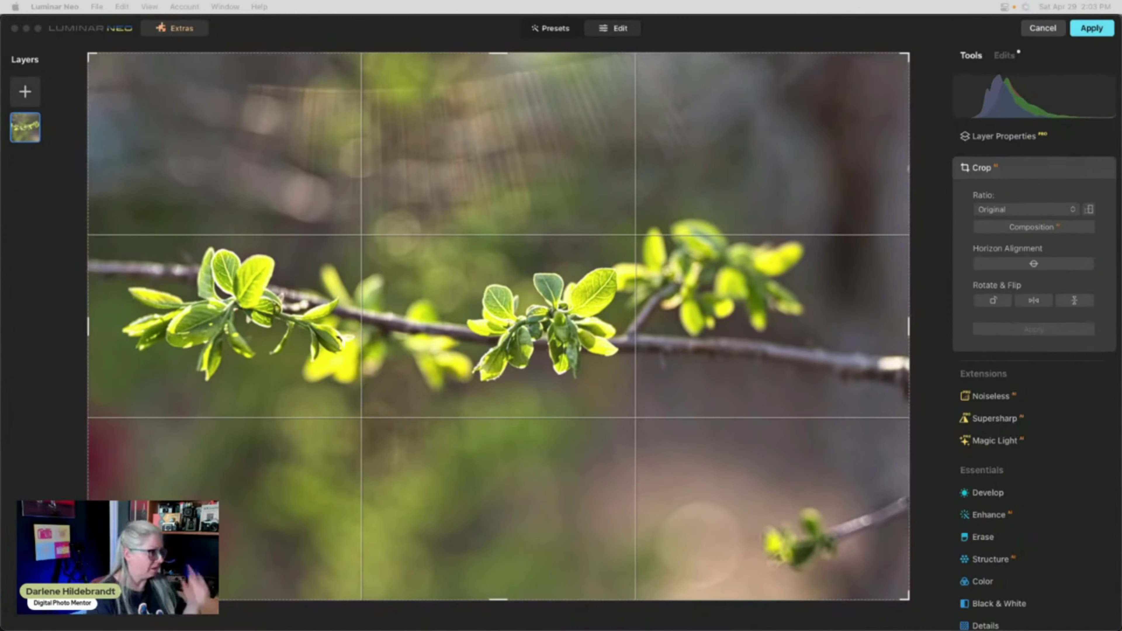
Try straightening and shifting the photo within the crop, then reset those changes.
click(925, 58)
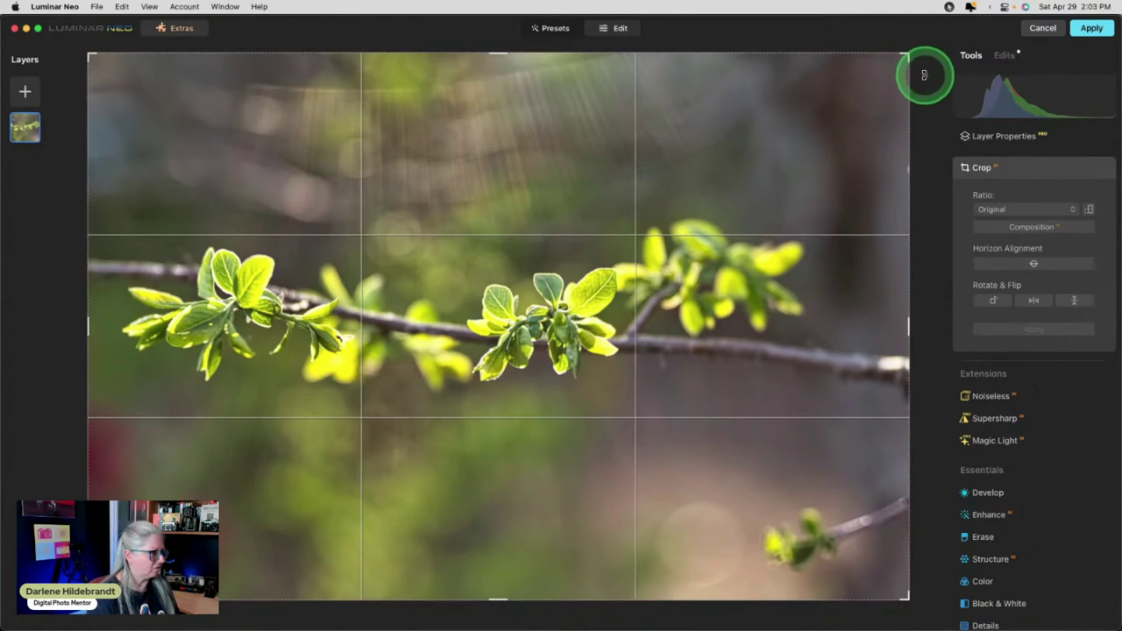
drag(921, 77, 924, 133)
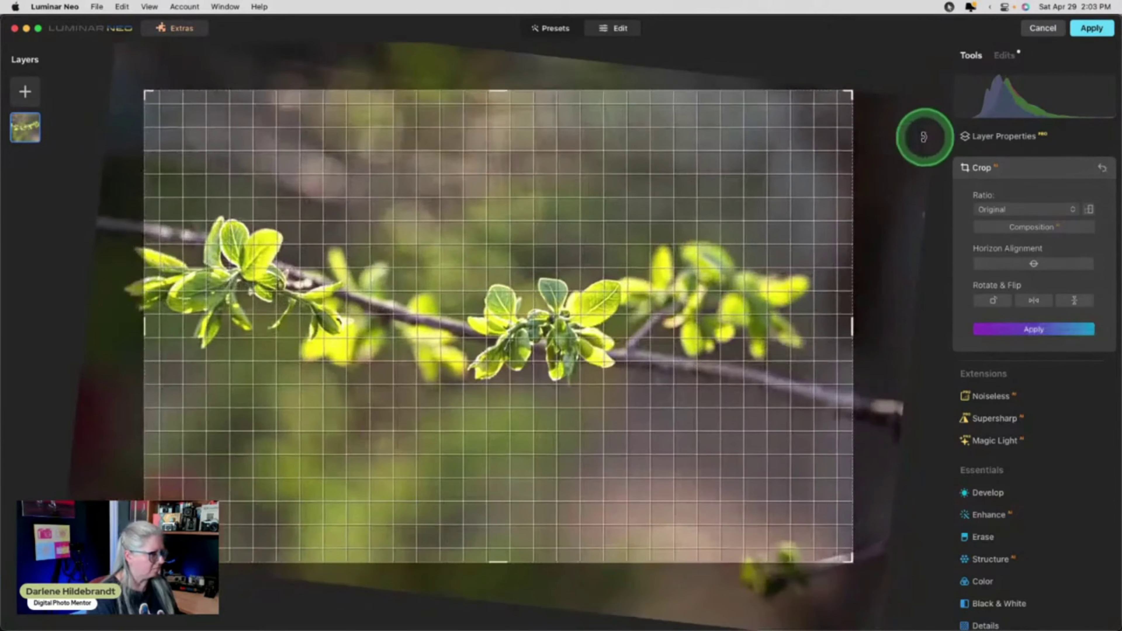
drag(734, 193, 752, 191)
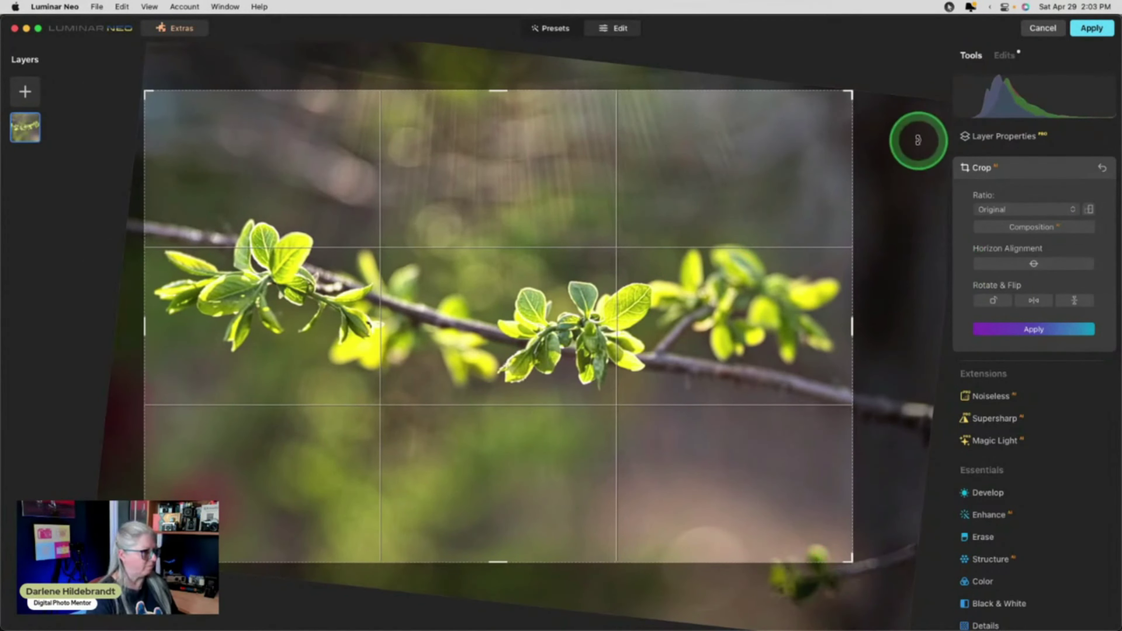
drag(913, 134, 871, 136)
drag(591, 253, 601, 253)
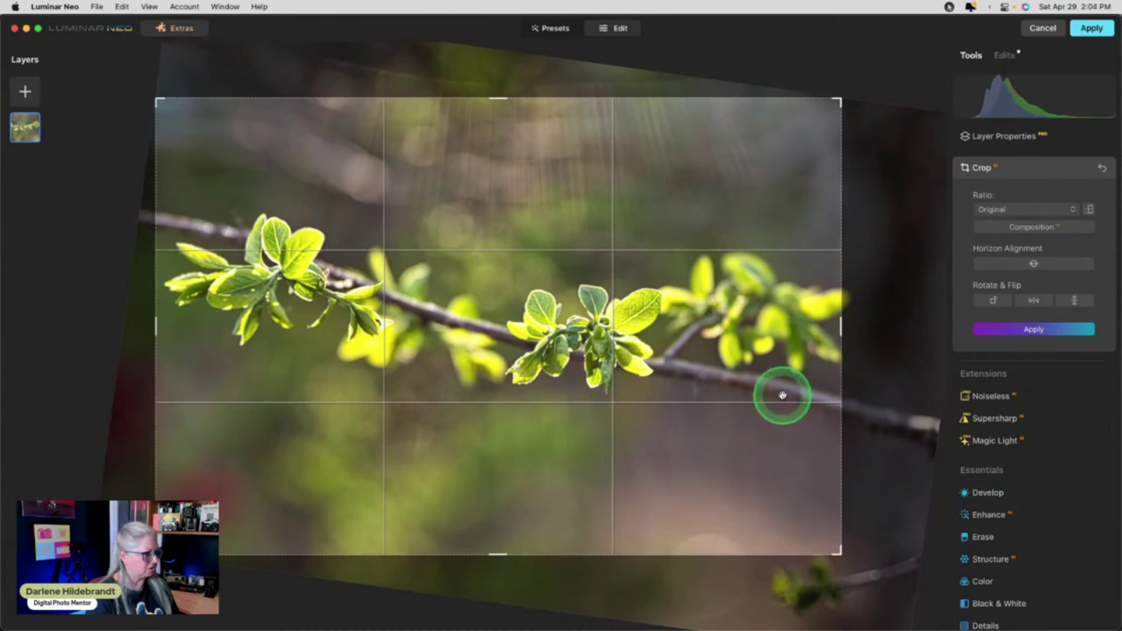
click(1103, 170)
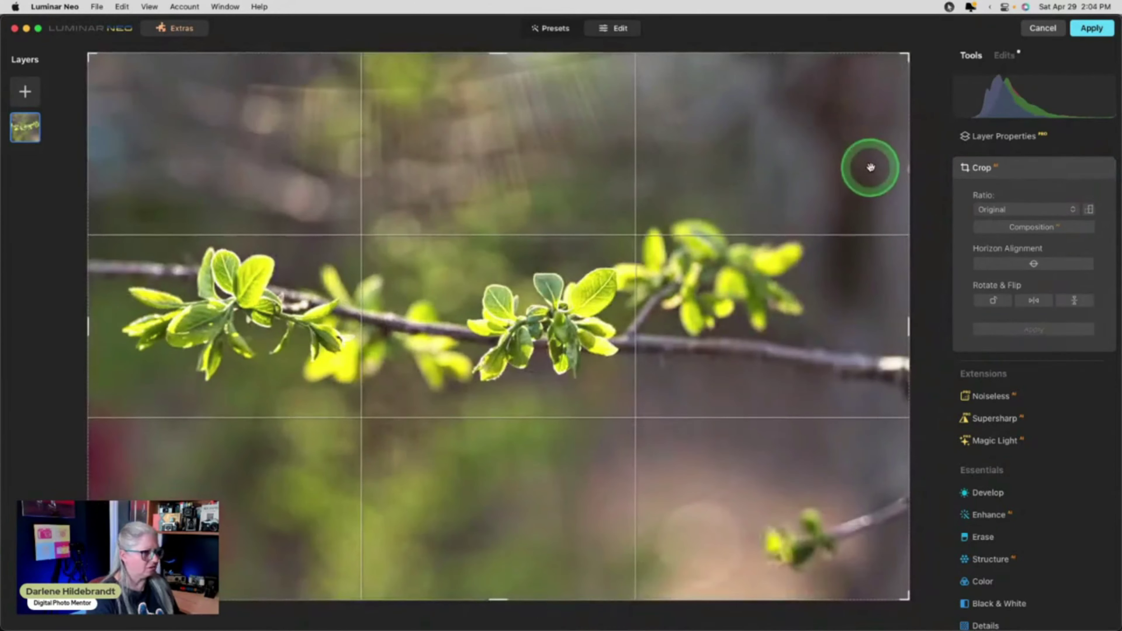
With a Free ratio, trim the top, rotate the photo clockwise, raise the bottom edge and apply the crop.
click(1009, 208)
click(1011, 193)
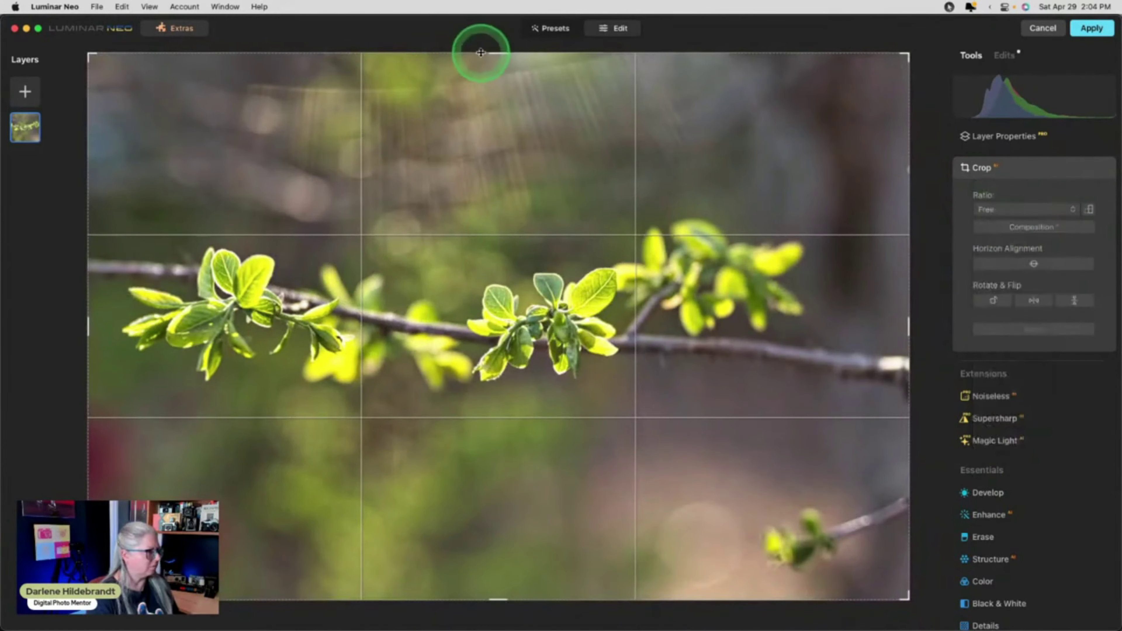
drag(497, 53, 494, 71)
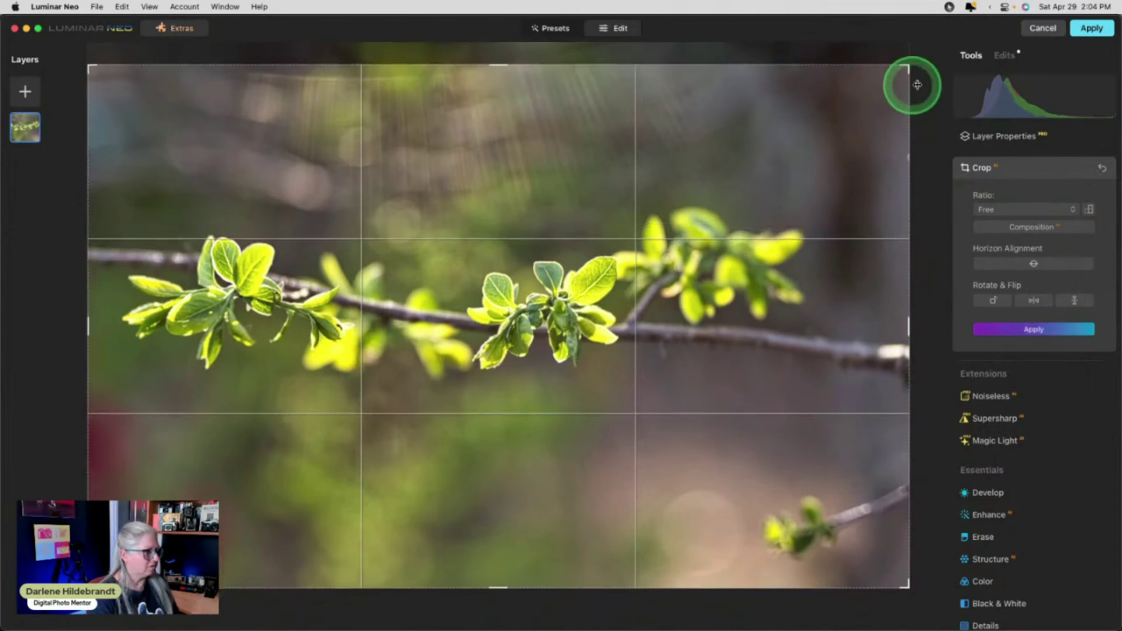
drag(922, 80, 591, 282)
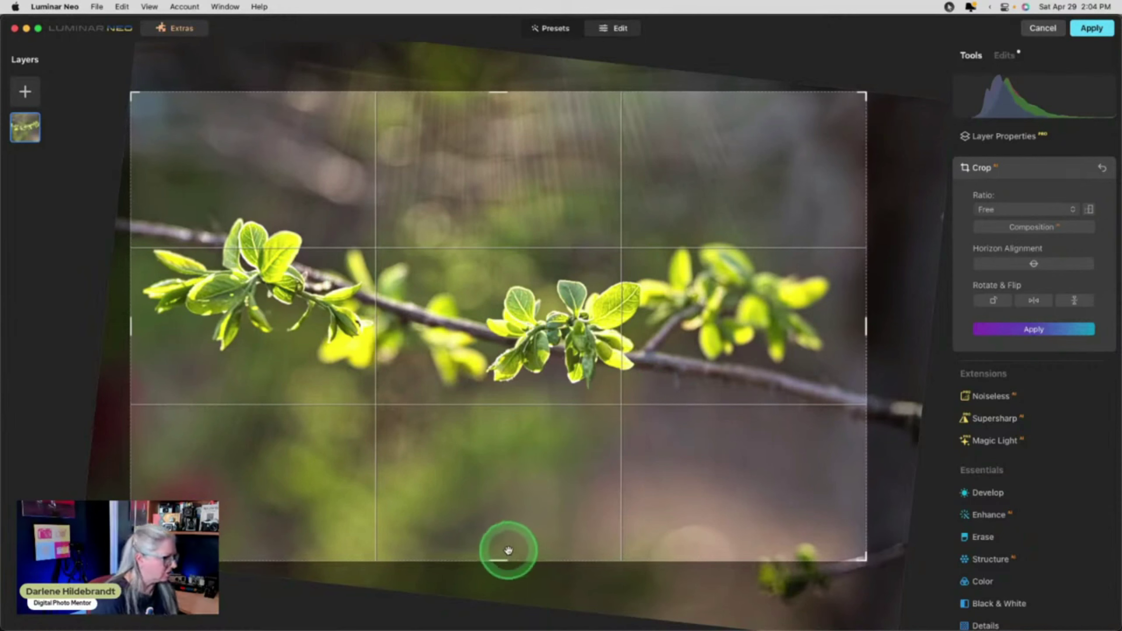
drag(501, 559, 499, 532)
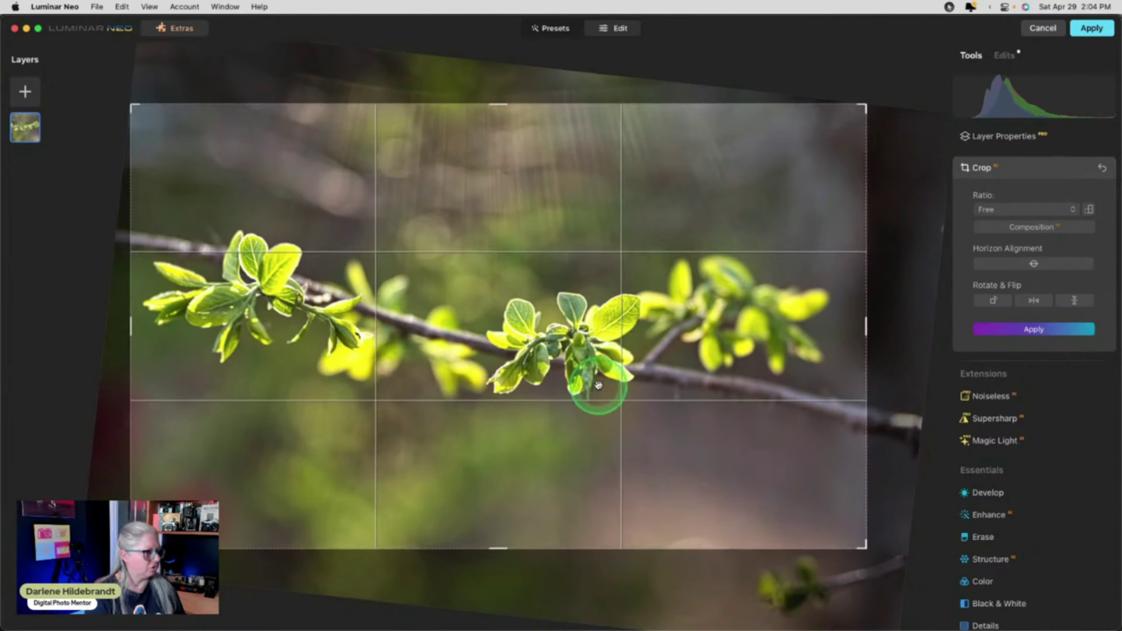
click(1036, 176)
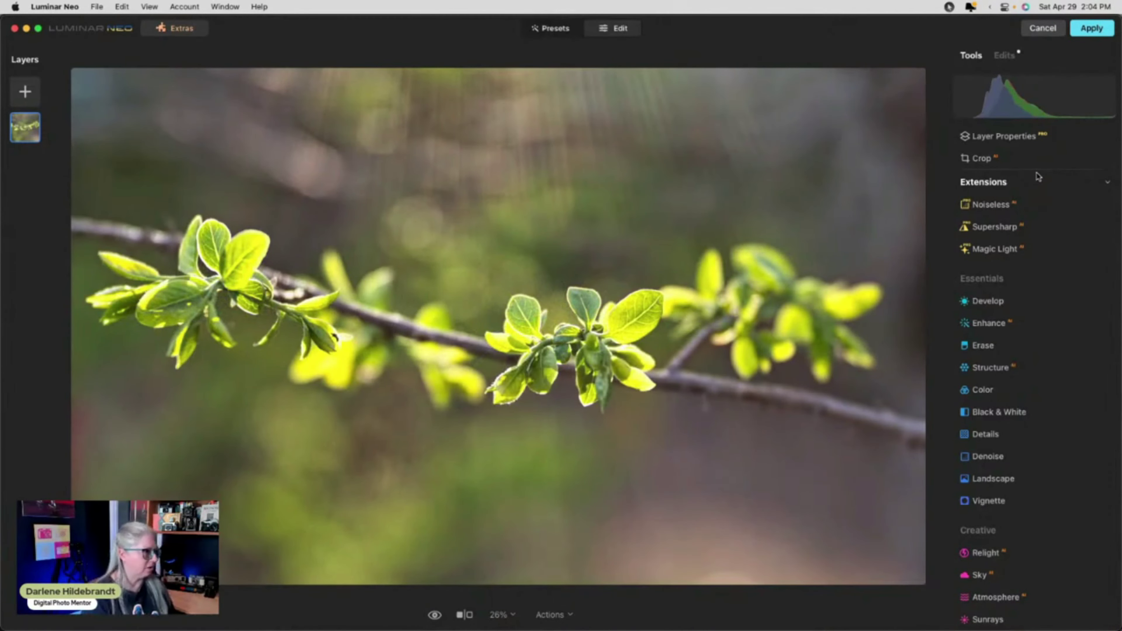
In Develop, darken the shadows by pulling the tone curve points down, with clipping warnings shown.
click(1003, 55)
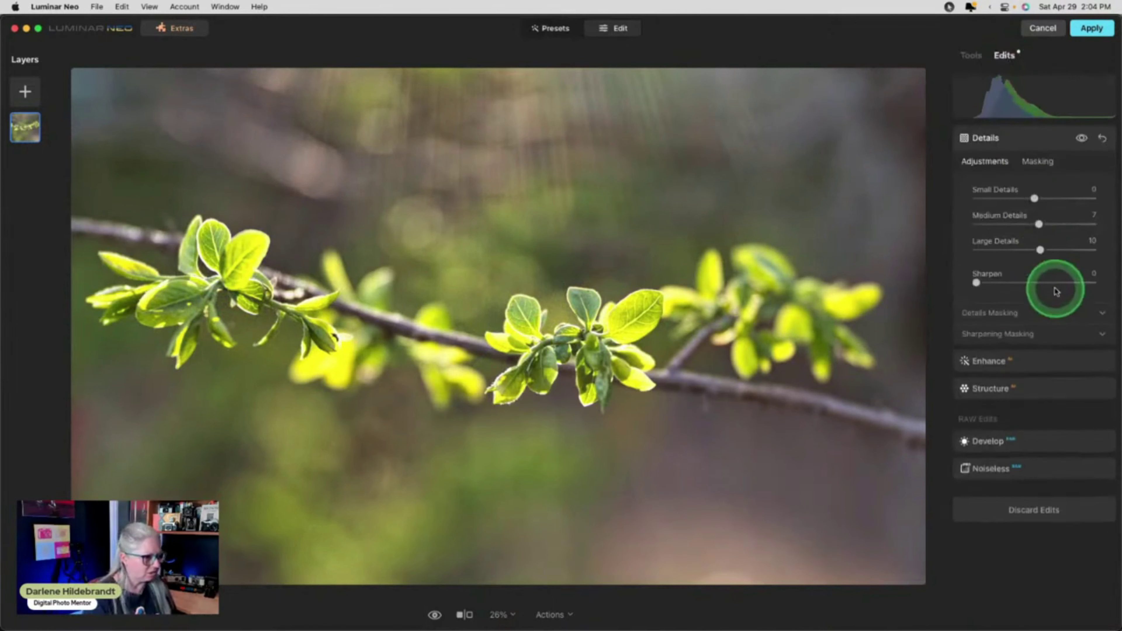
click(1034, 443)
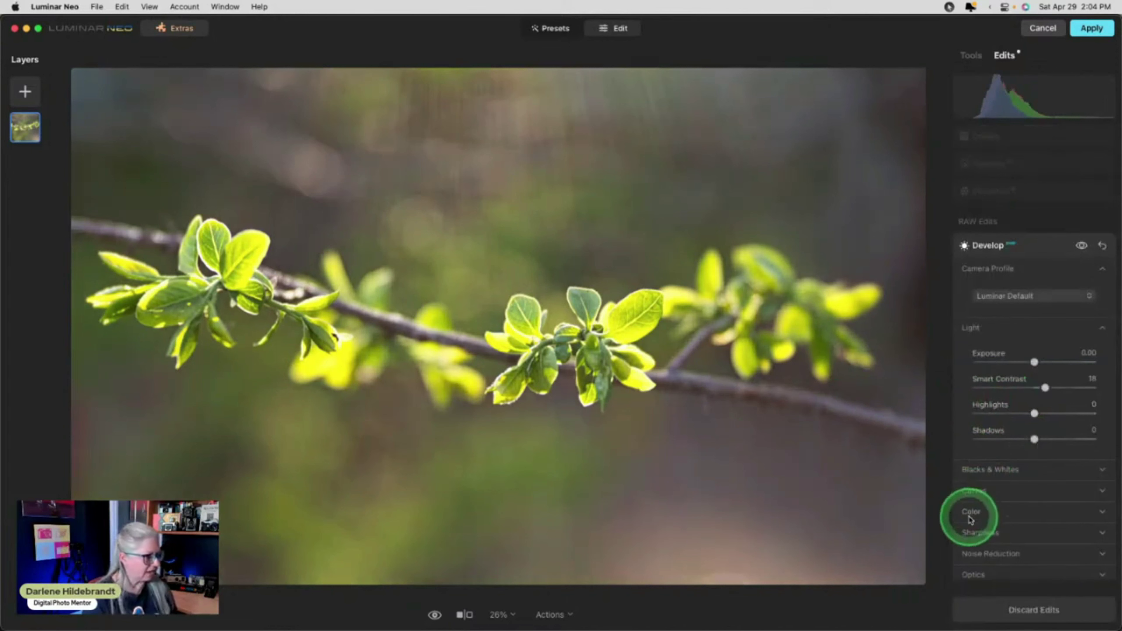
click(974, 438)
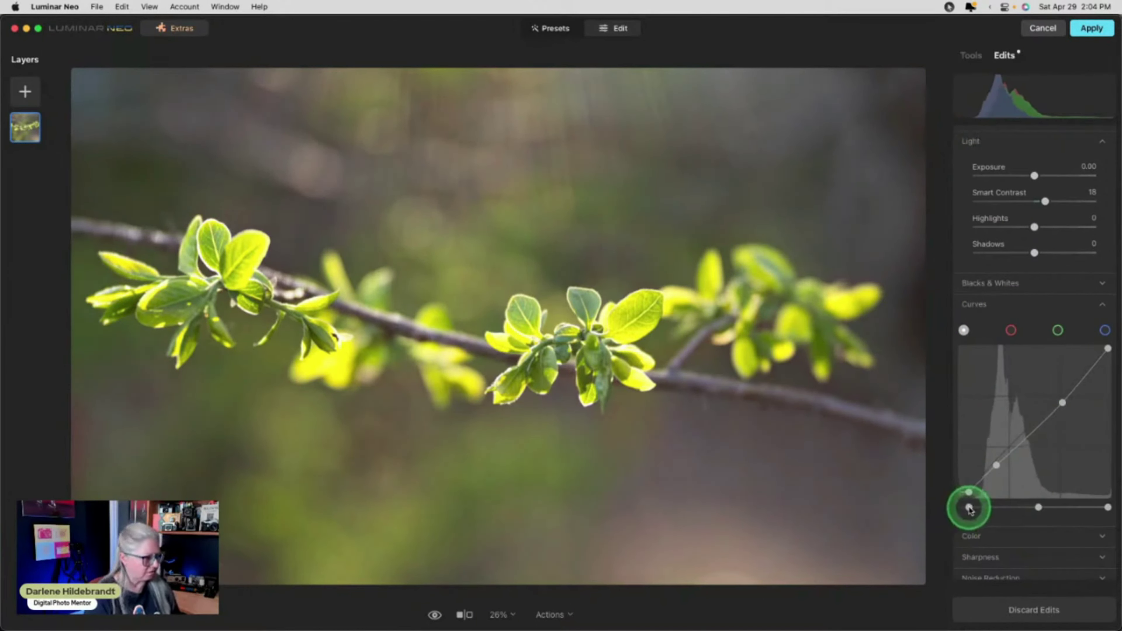
drag(973, 509, 961, 509)
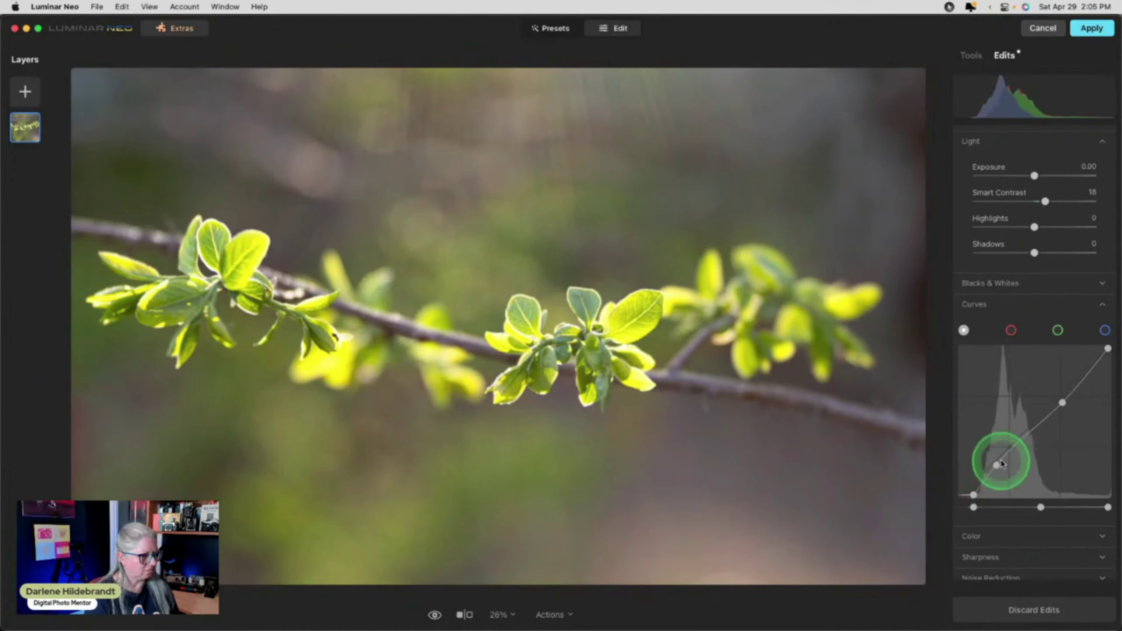
drag(999, 466, 1001, 467)
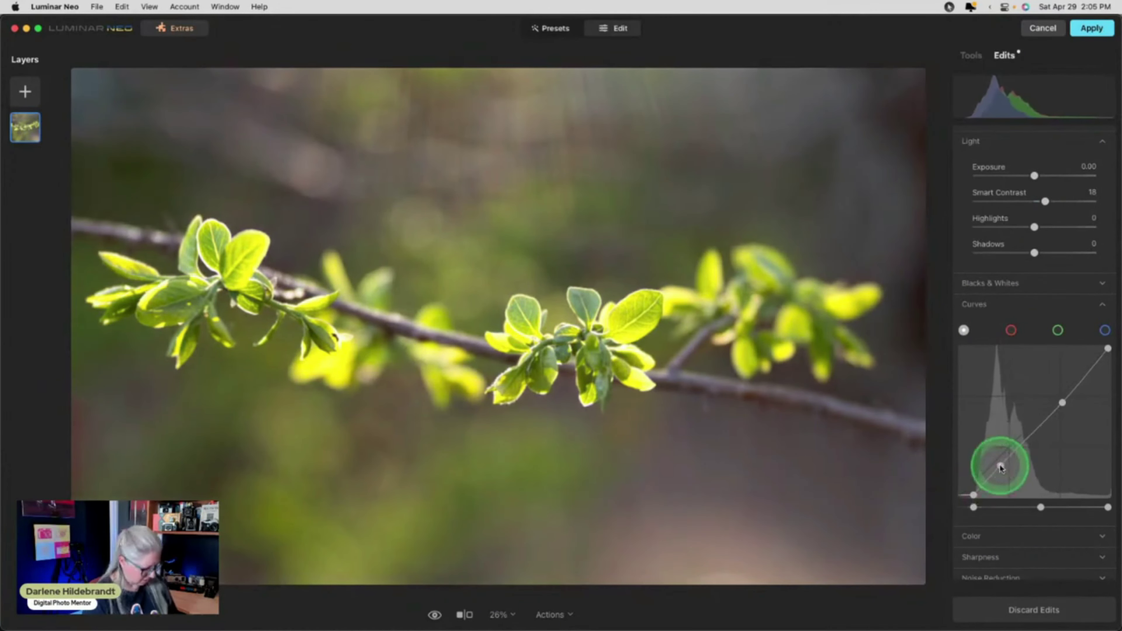
key(j)
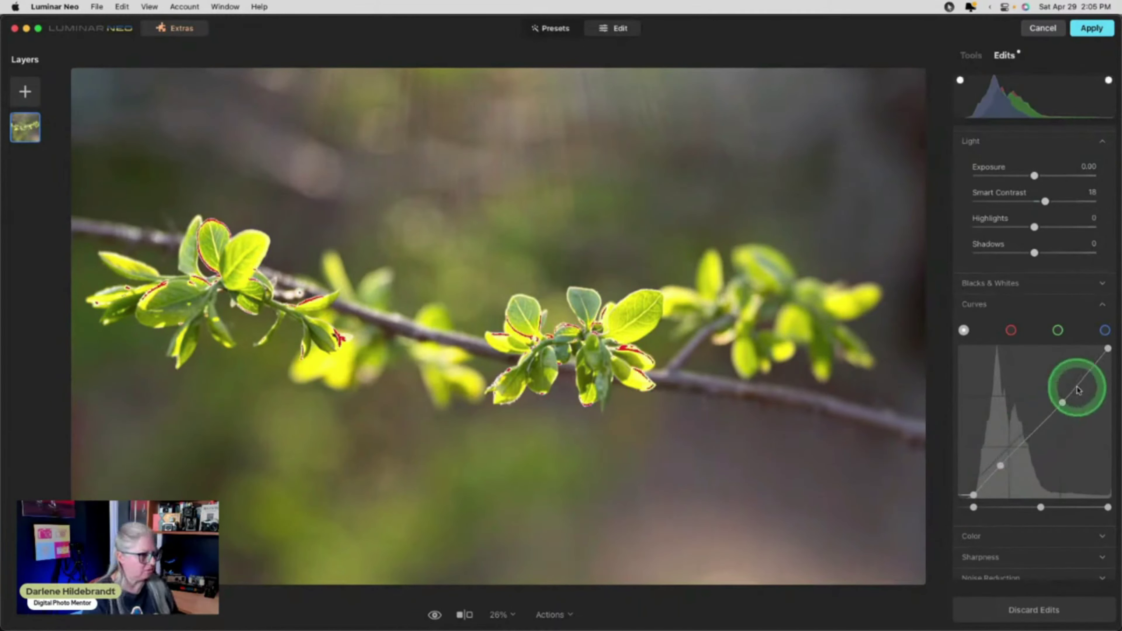
Set Highlights -11, Blacks -15, Whites 15 and lower Tint to 3.
drag(1034, 227, 1033, 228)
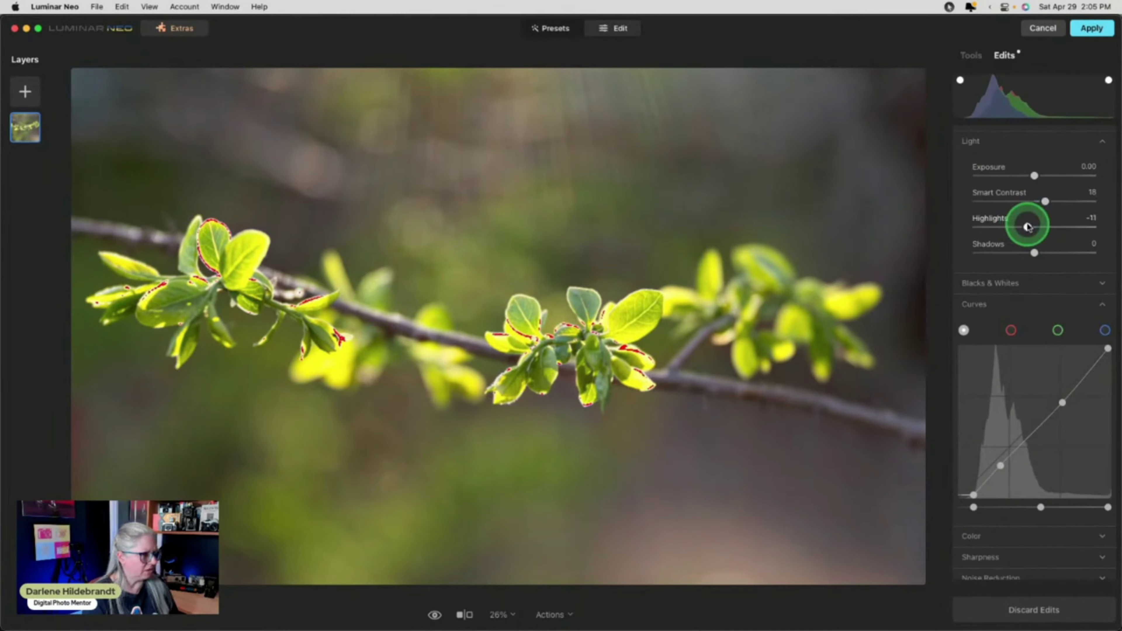
click(989, 282)
mouse_move(1033, 317)
mouse_down()
mouse_move(974, 317)
mouse_move(1047, 316)
mouse_move(1030, 317)
mouse_up()
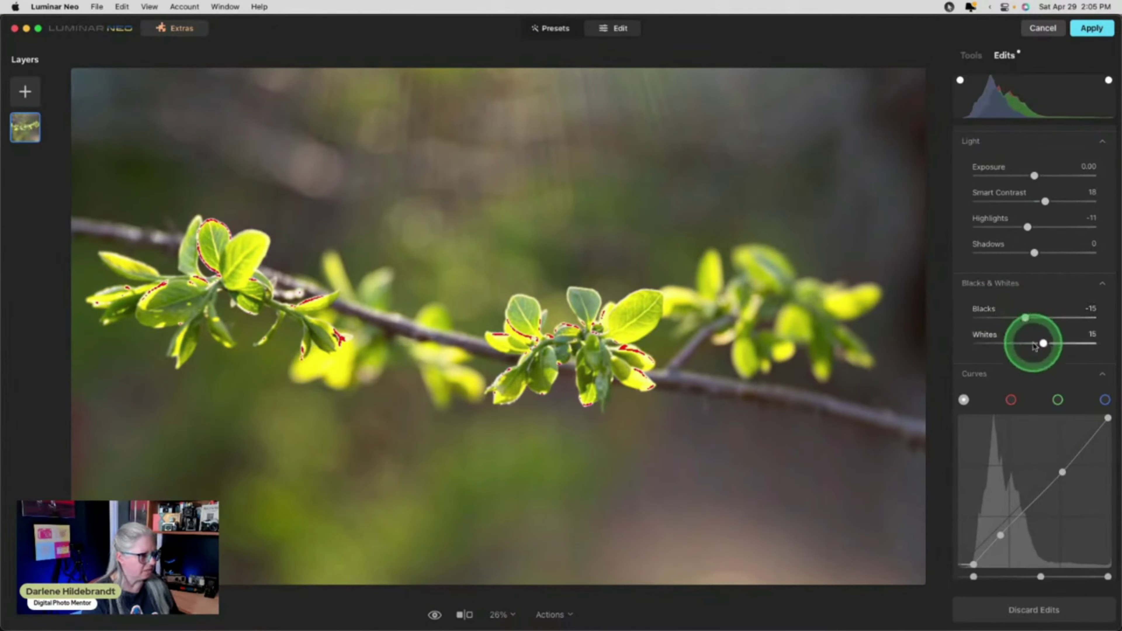
click(1010, 373)
click(976, 474)
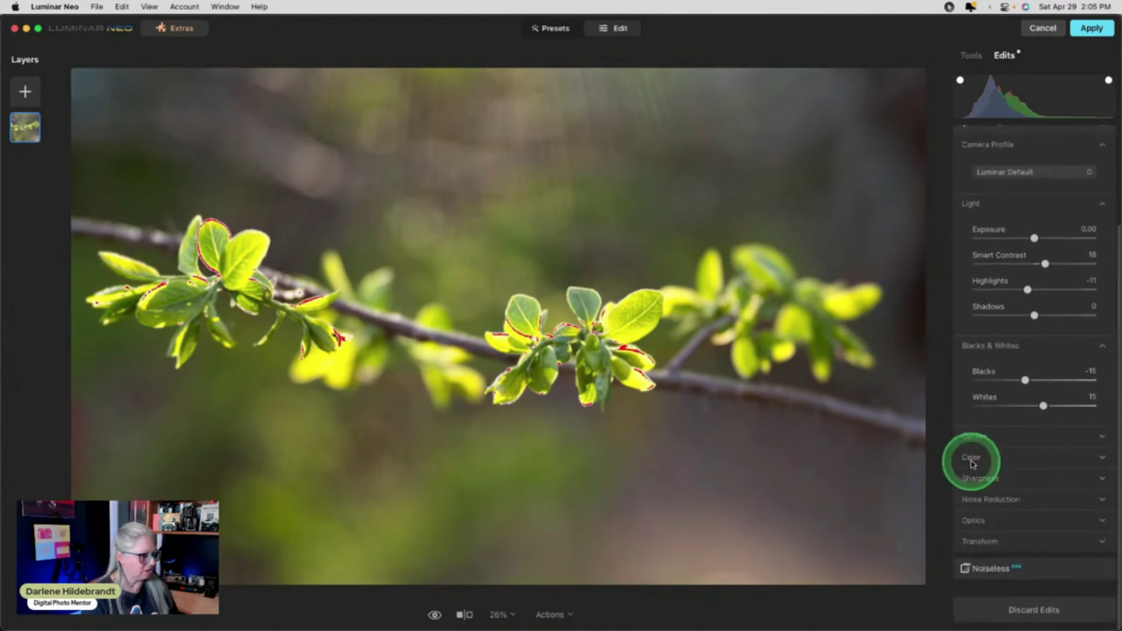
click(1024, 373)
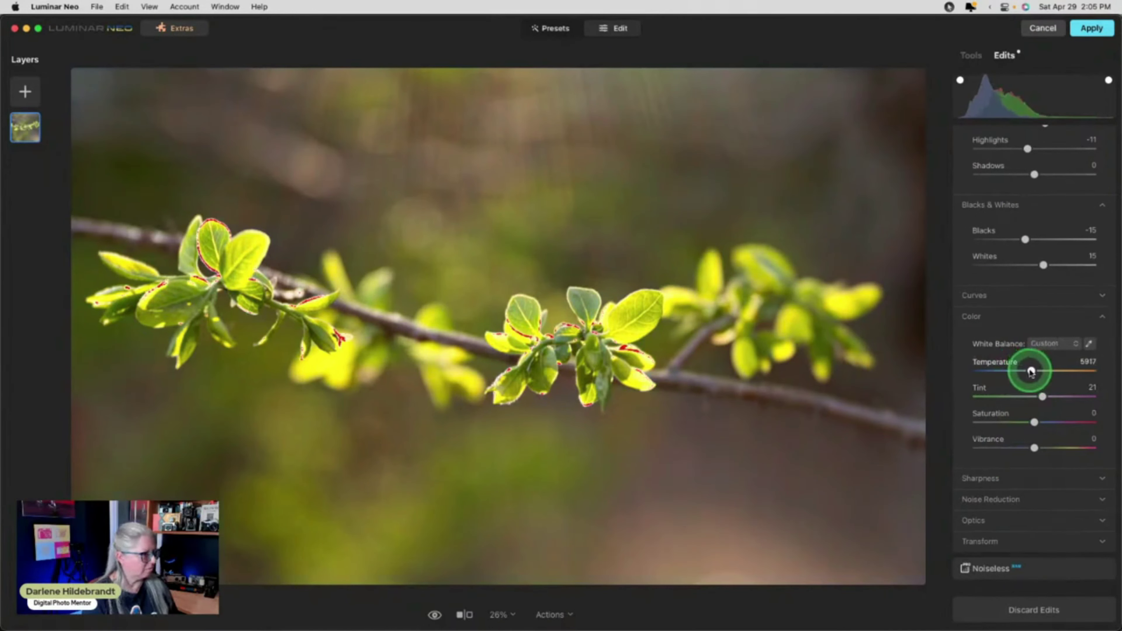
drag(1041, 396, 1037, 397)
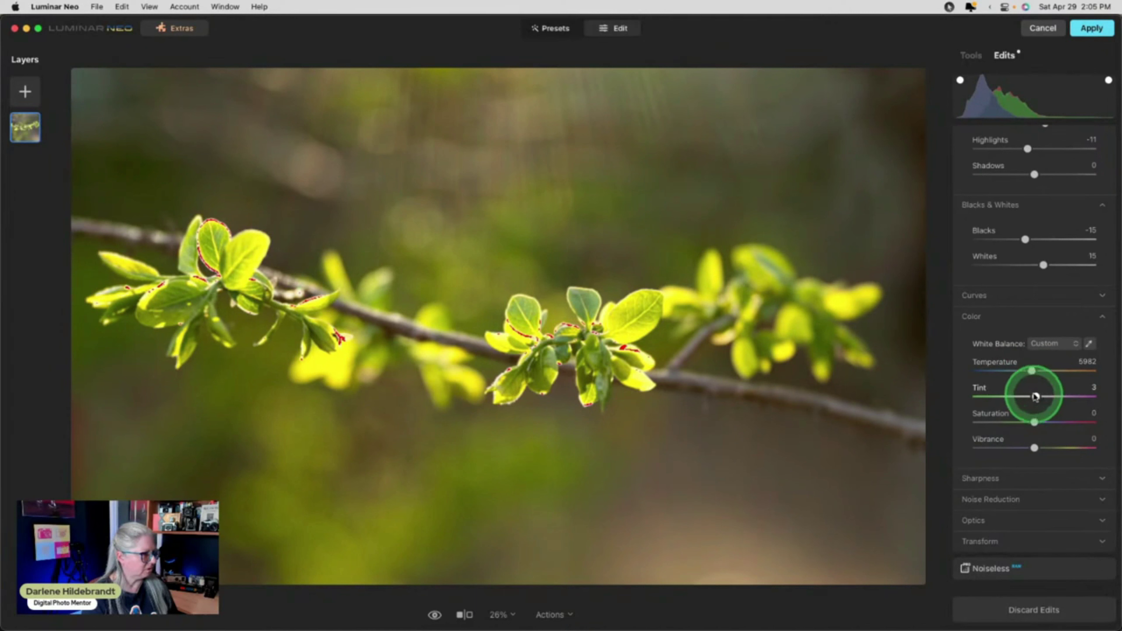
scroll(1036, 309, up, 5)
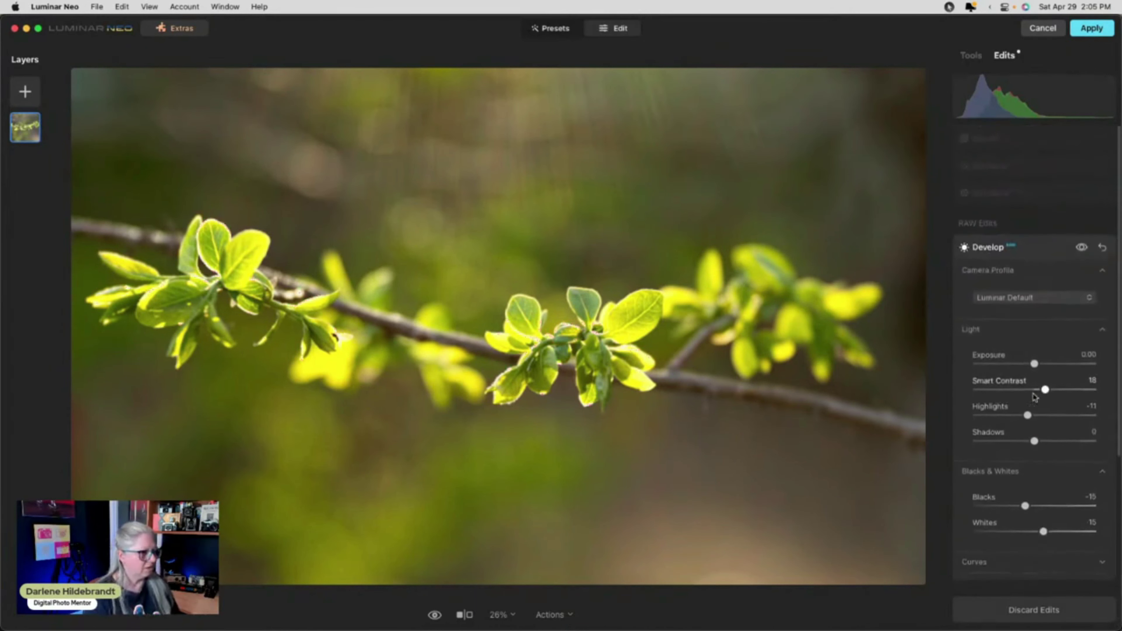
Add a radial gradient mask to Structure over the centre of the branch.
click(1035, 195)
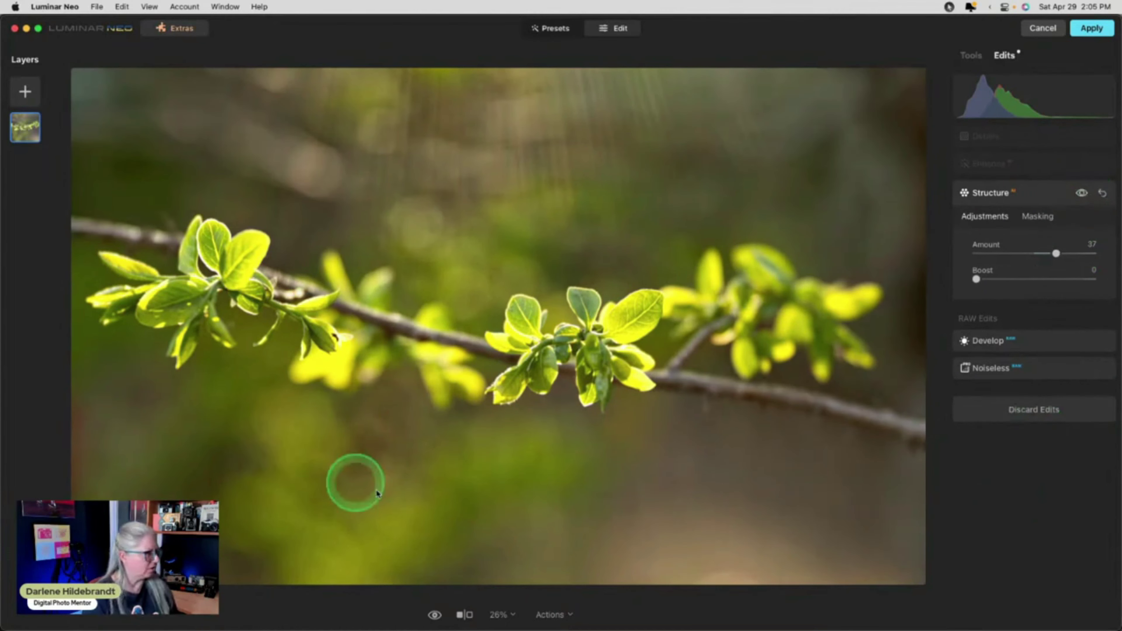
click(1036, 218)
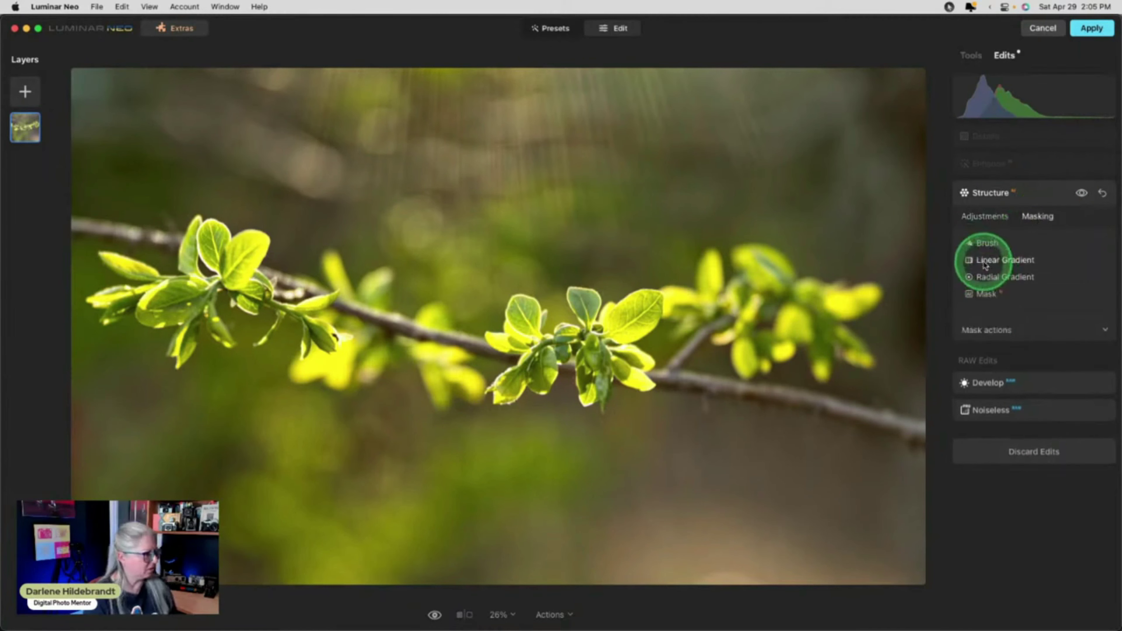
click(984, 277)
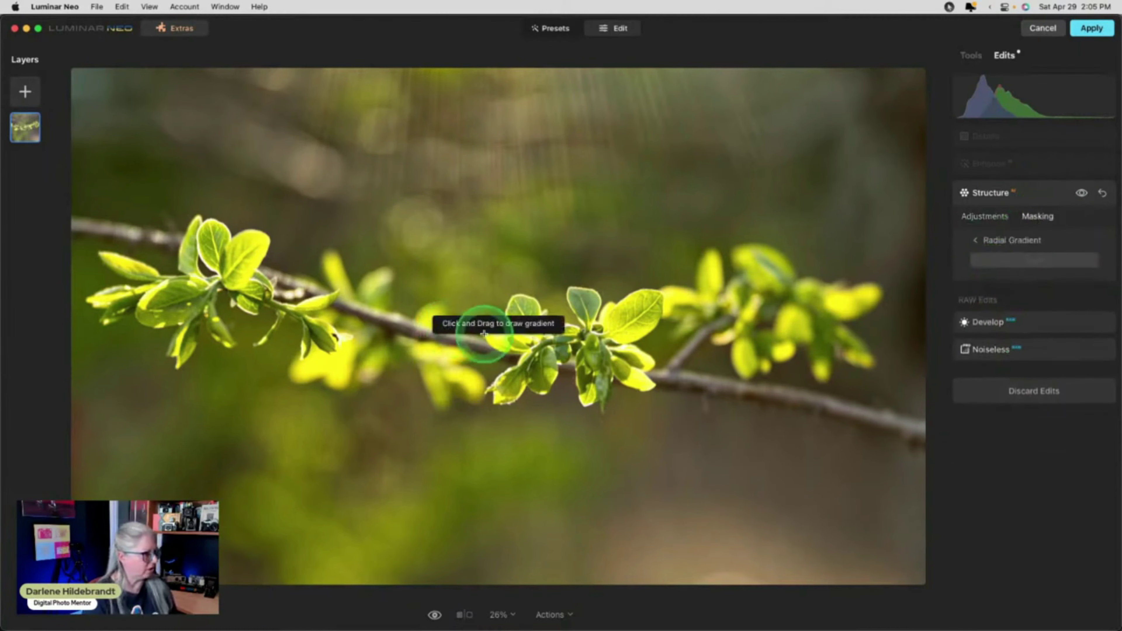
drag(484, 320, 888, 415)
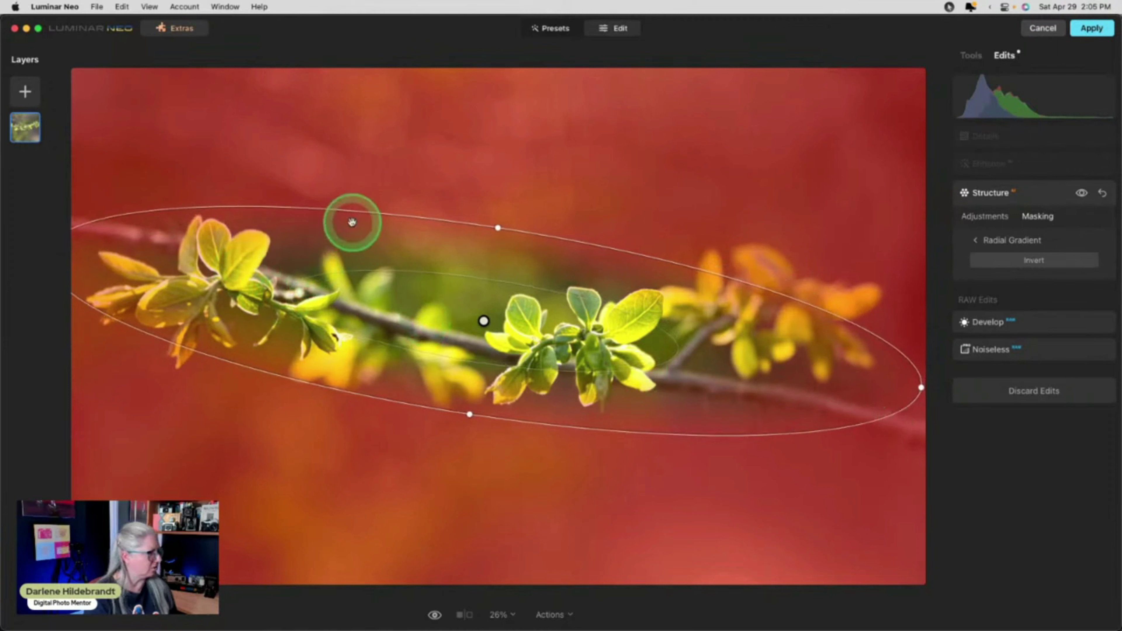
Stretch the gradient ellipse along the branch and invert the mask.
drag(355, 210, 357, 239)
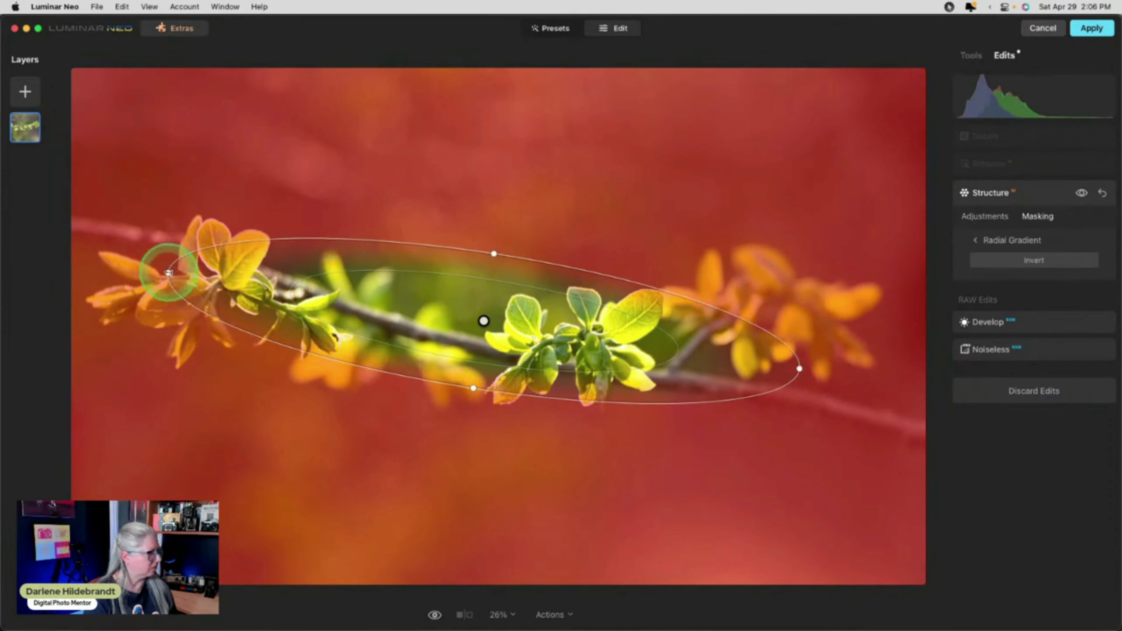
drag(169, 273, 25, 228)
drag(555, 348, 505, 351)
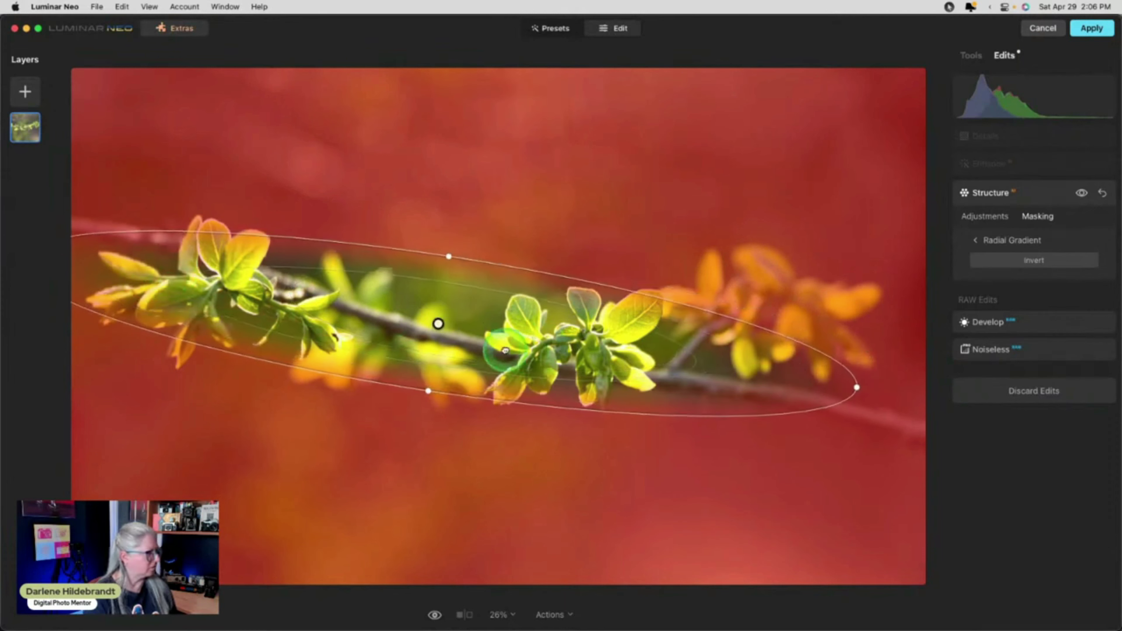
drag(443, 255, 475, 163)
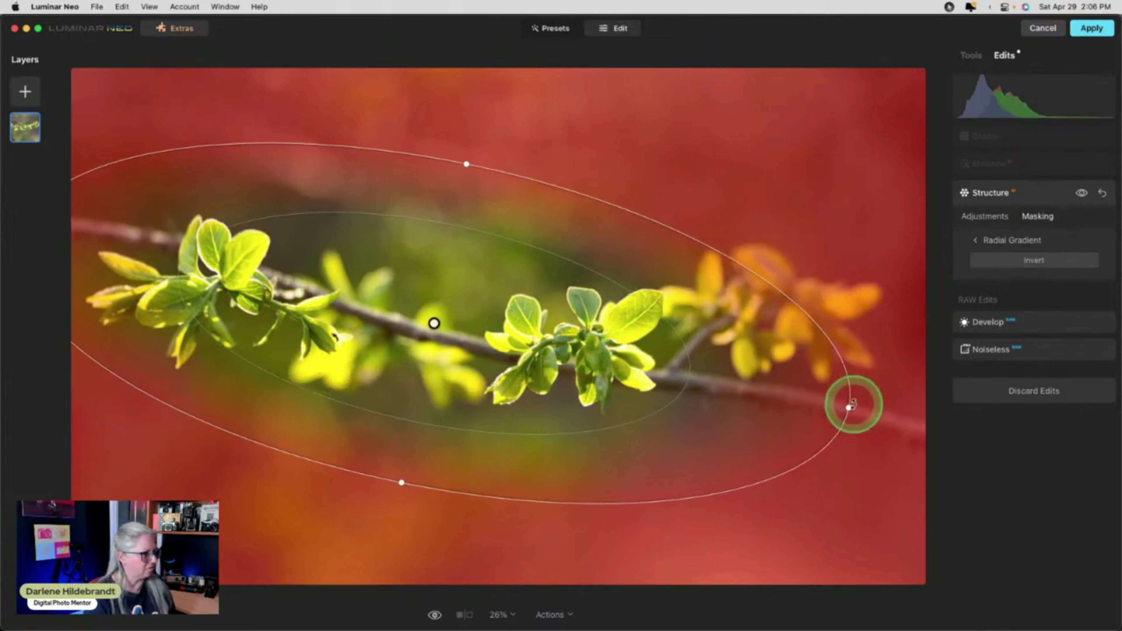
drag(848, 405, 924, 420)
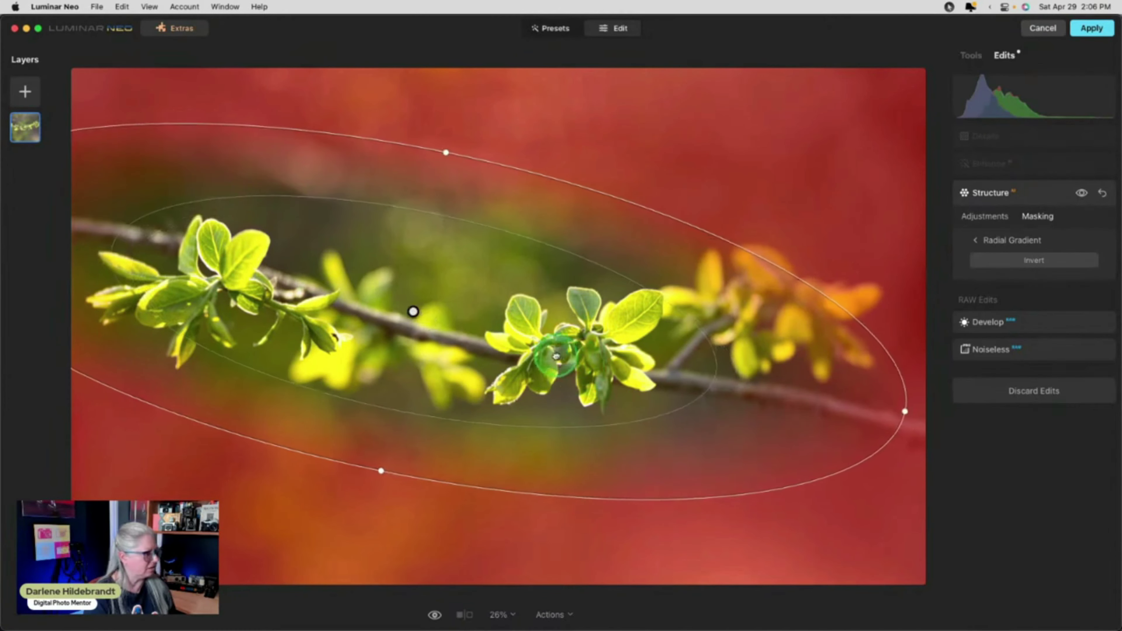
click(1043, 267)
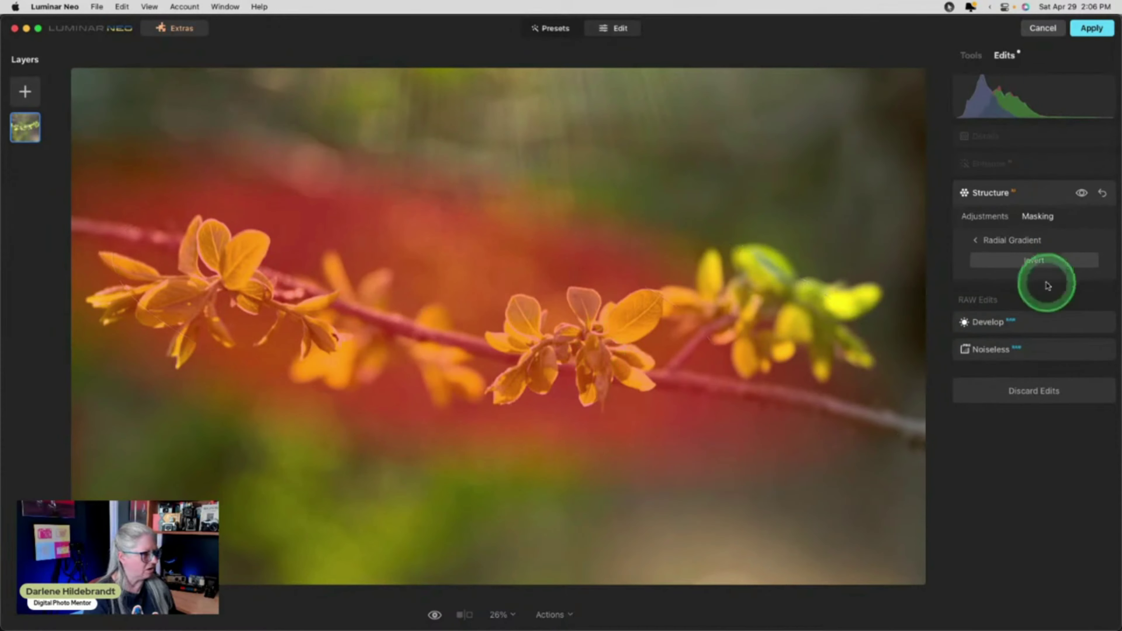
click(1002, 227)
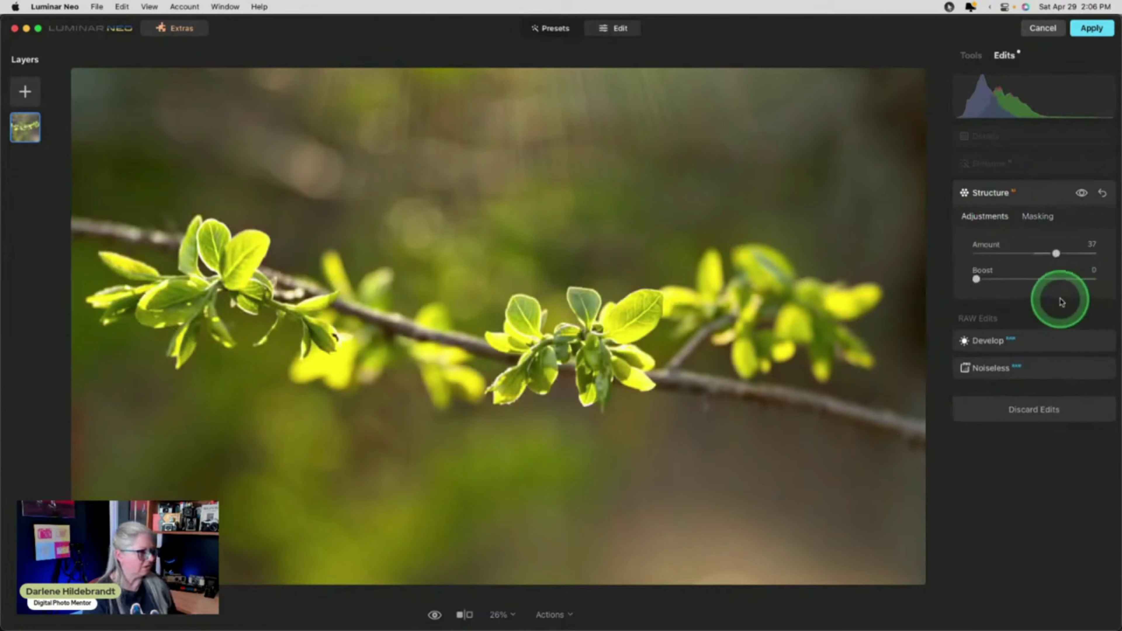
Lower the Enhance Sky Enhancer amount and paste the Structure mask onto Enhance.
click(1037, 216)
click(1008, 318)
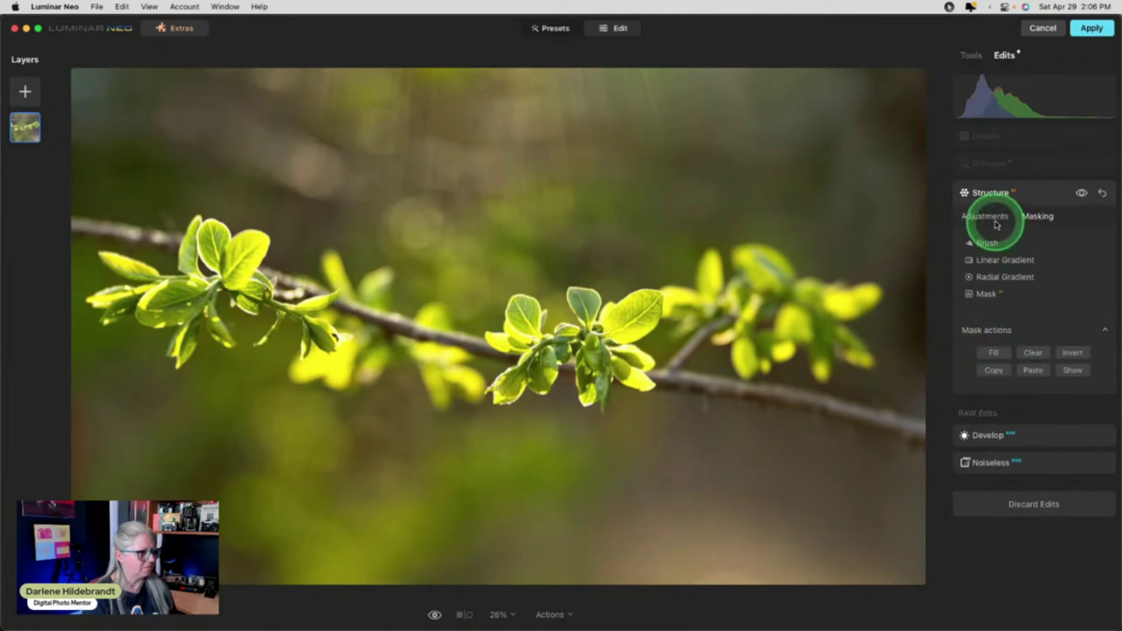
click(1031, 167)
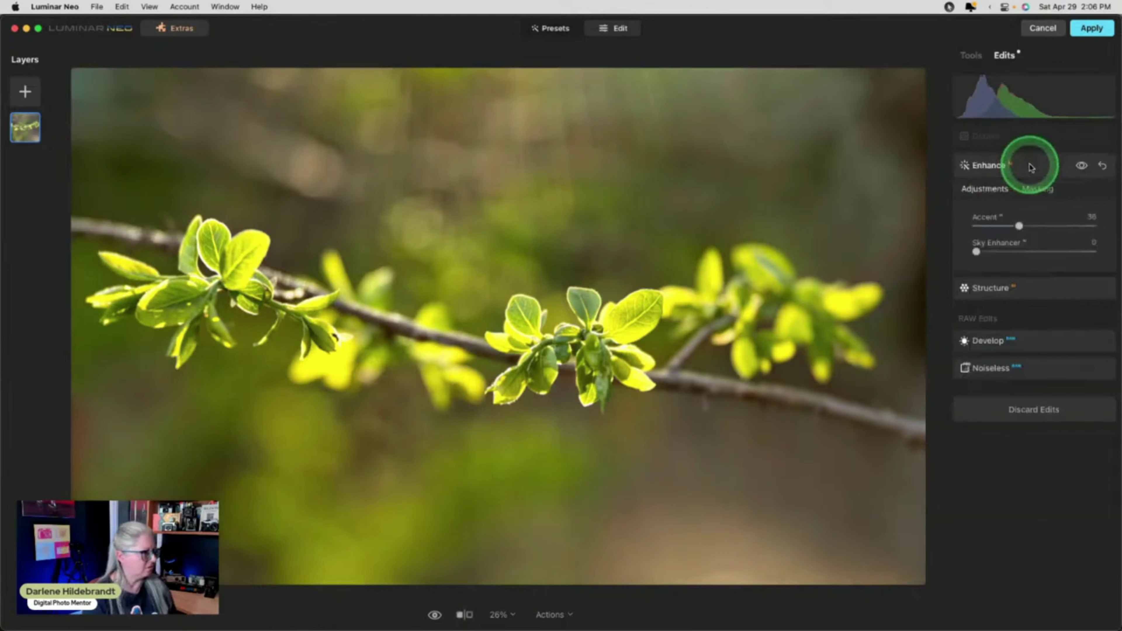
click(1078, 168)
click(1078, 168)
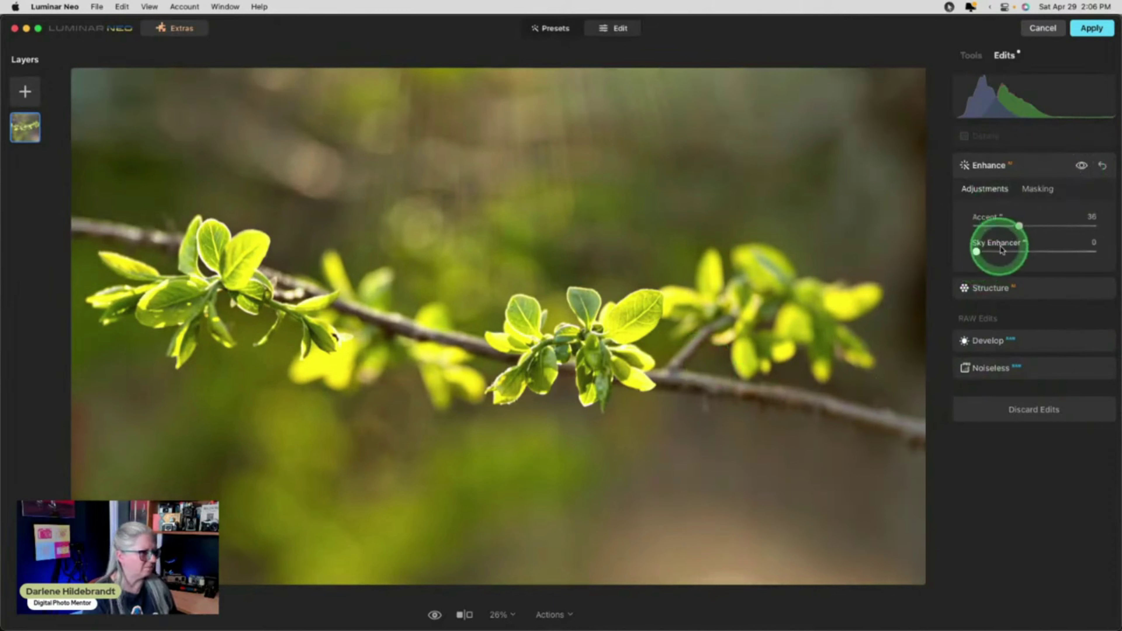
mouse_move(1007, 252)
mouse_down()
mouse_move(1057, 253)
mouse_move(993, 251)
mouse_up()
click(1037, 190)
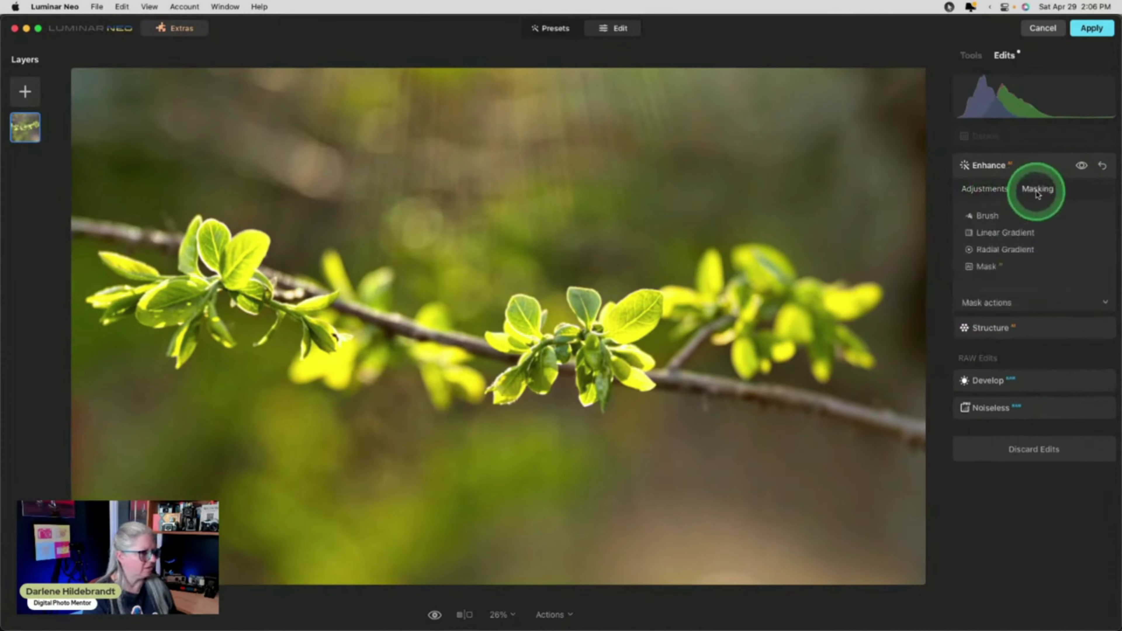
click(991, 303)
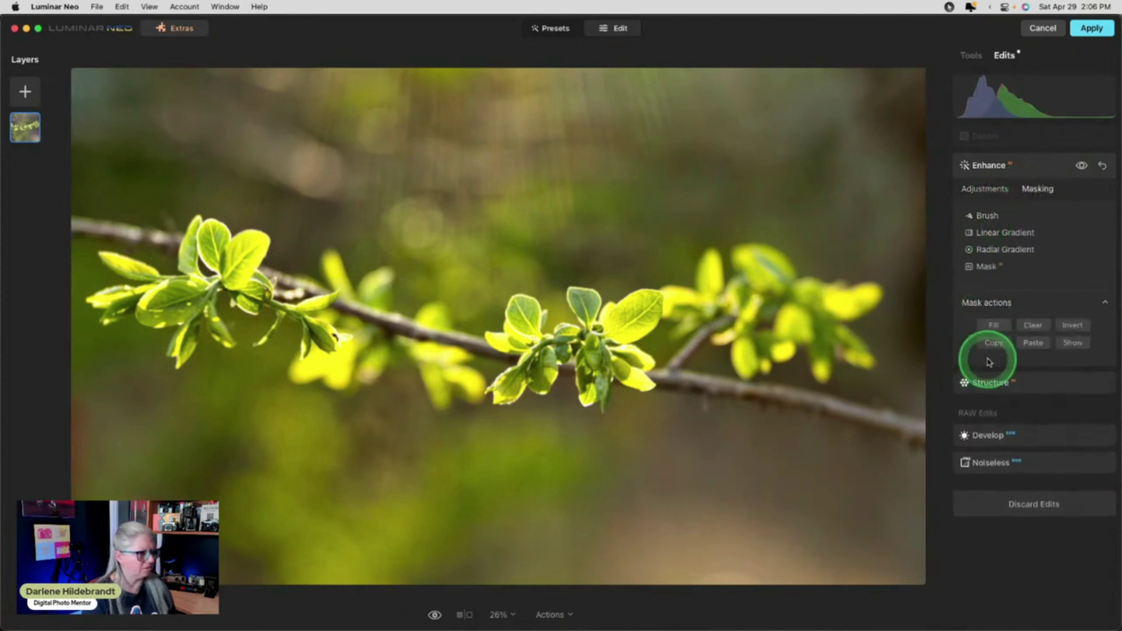
click(1029, 344)
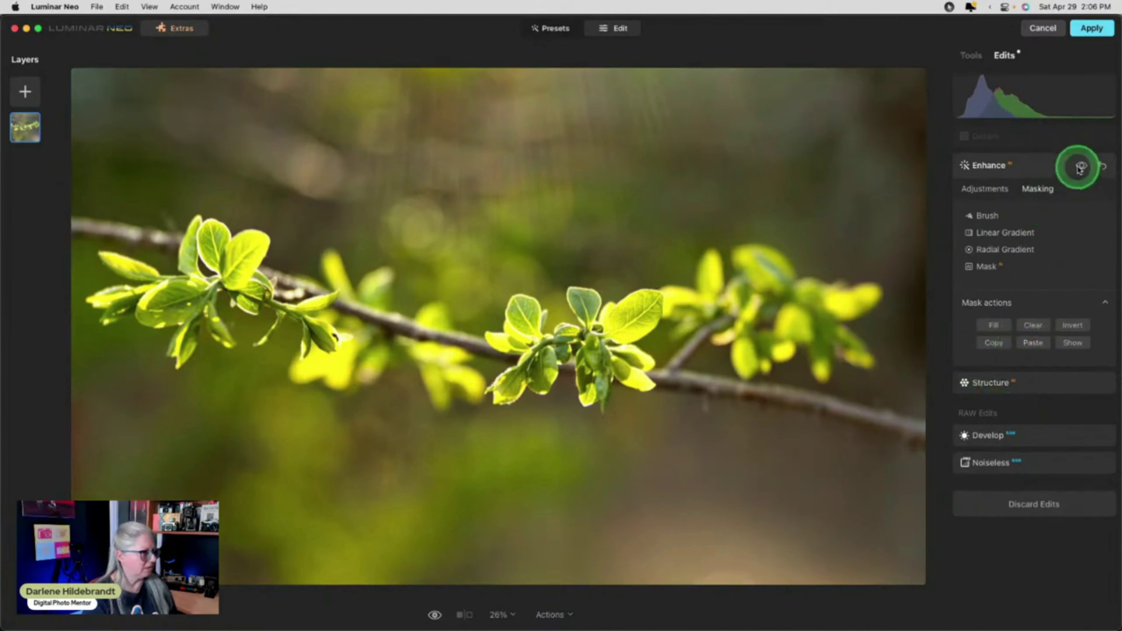
Set Details Medium Details to 26 and add a mask to it.
click(1022, 138)
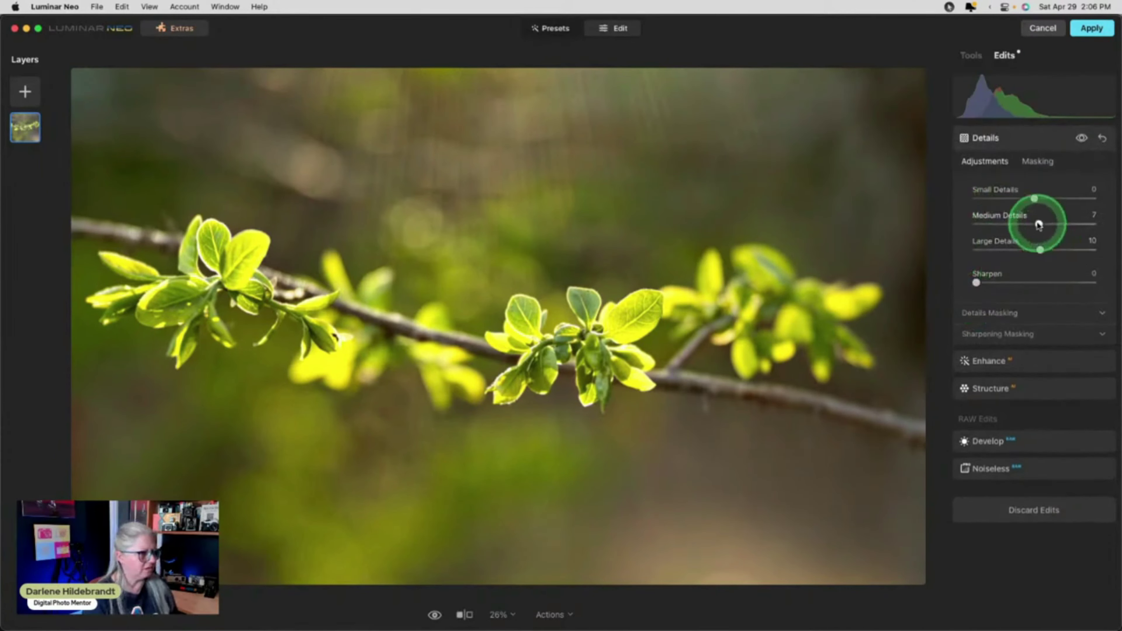
mouse_move(1072, 225)
mouse_down()
mouse_move(994, 225)
mouse_move(1051, 225)
mouse_up()
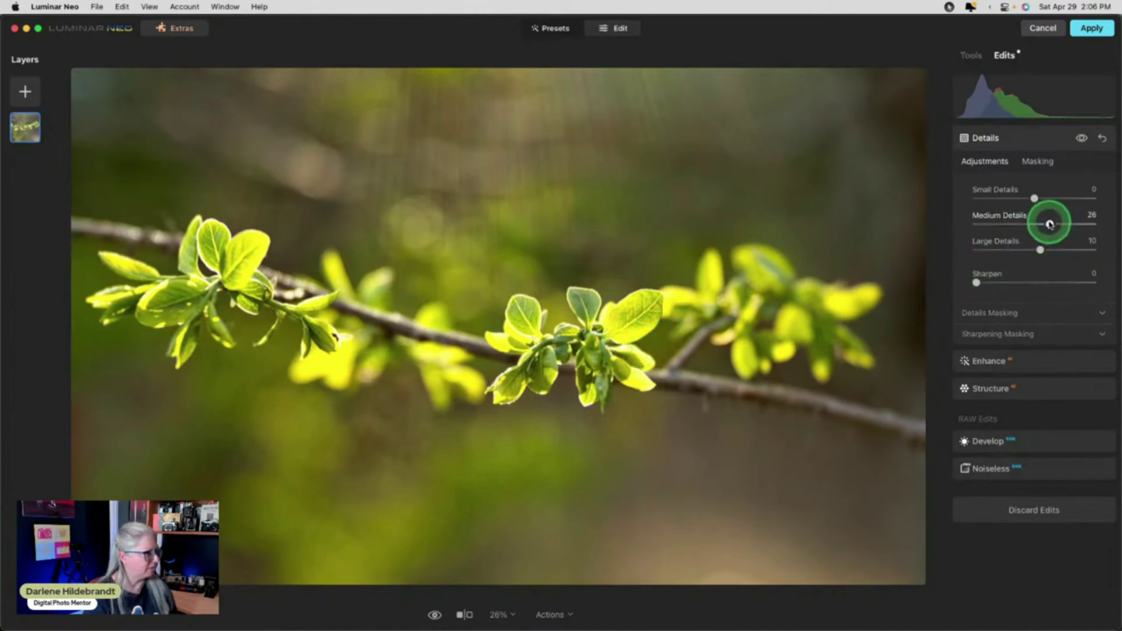
click(1037, 162)
click(992, 274)
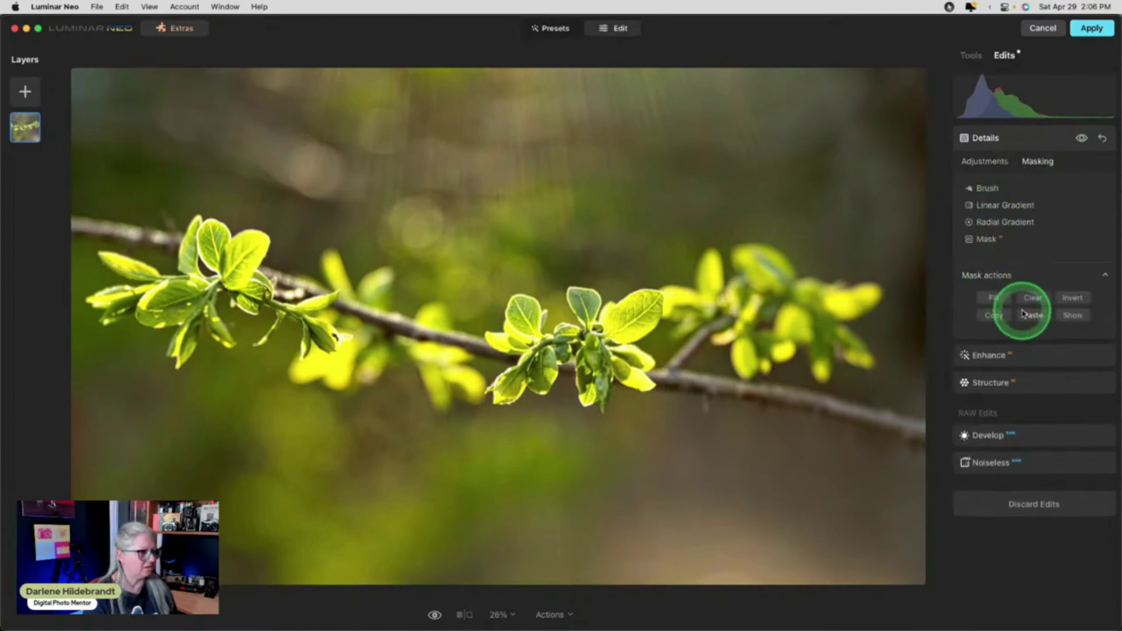
Add a Vignette with Amount -50, Size 18 and Feather 57, centre nudged up and right.
click(975, 57)
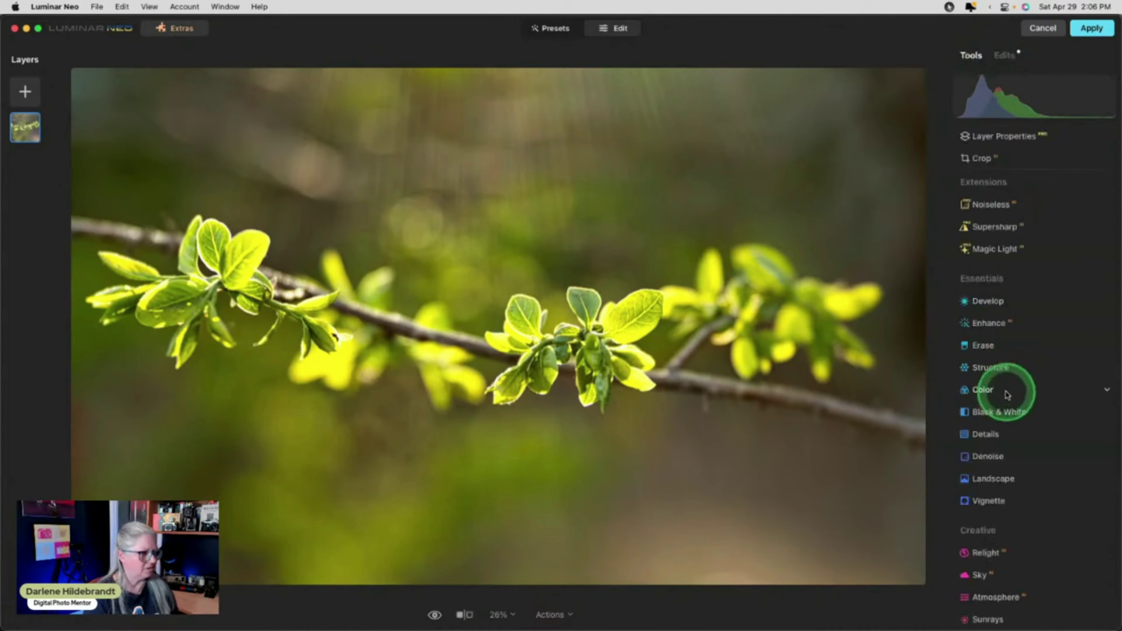
click(984, 502)
mouse_move(992, 365)
mouse_down()
mouse_move(1034, 368)
mouse_move(996, 366)
mouse_up()
click(1002, 424)
drag(1034, 482, 912, 471)
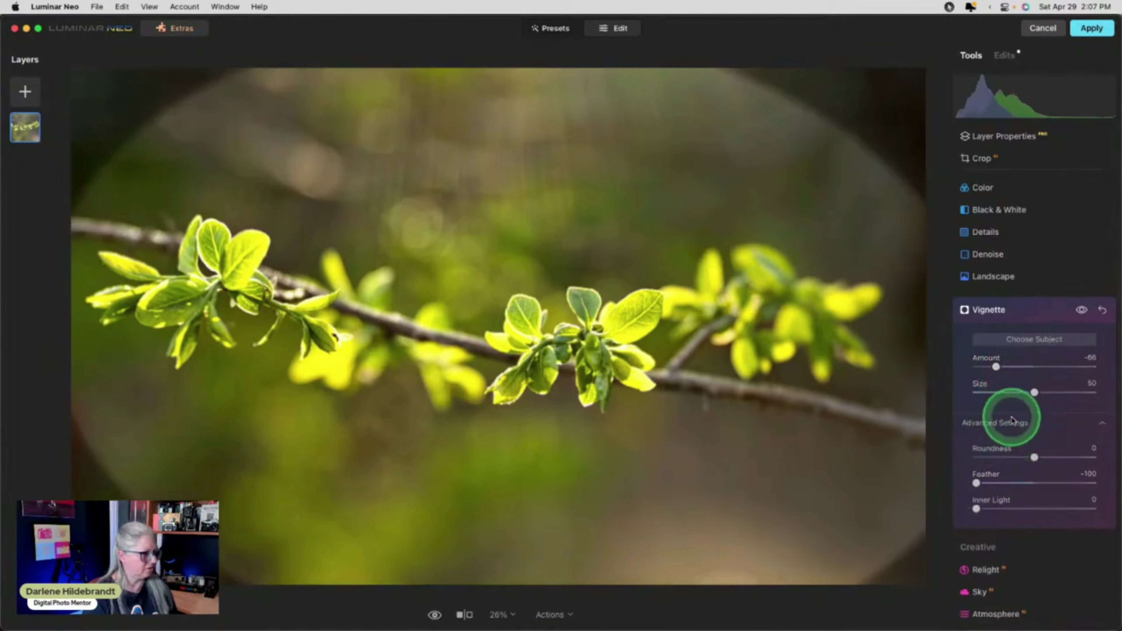
drag(1034, 393, 1033, 392)
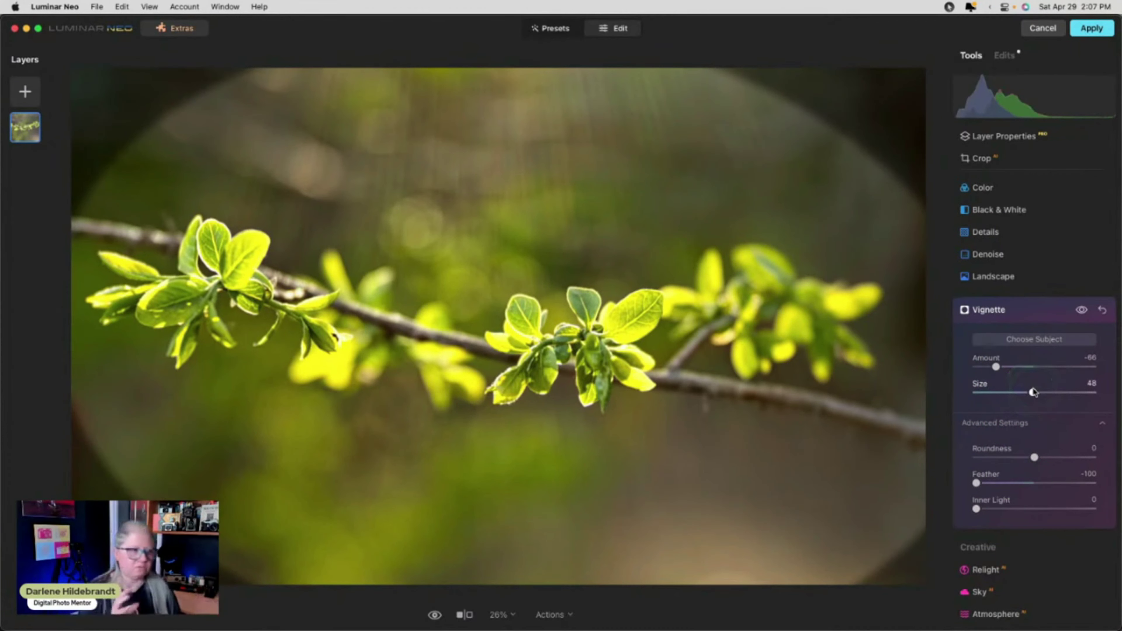
drag(1033, 393, 996, 391)
drag(426, 328, 439, 313)
drag(1020, 483, 1067, 483)
mouse_move(996, 366)
mouse_down()
mouse_move(1023, 367)
mouse_move(1001, 363)
mouse_up()
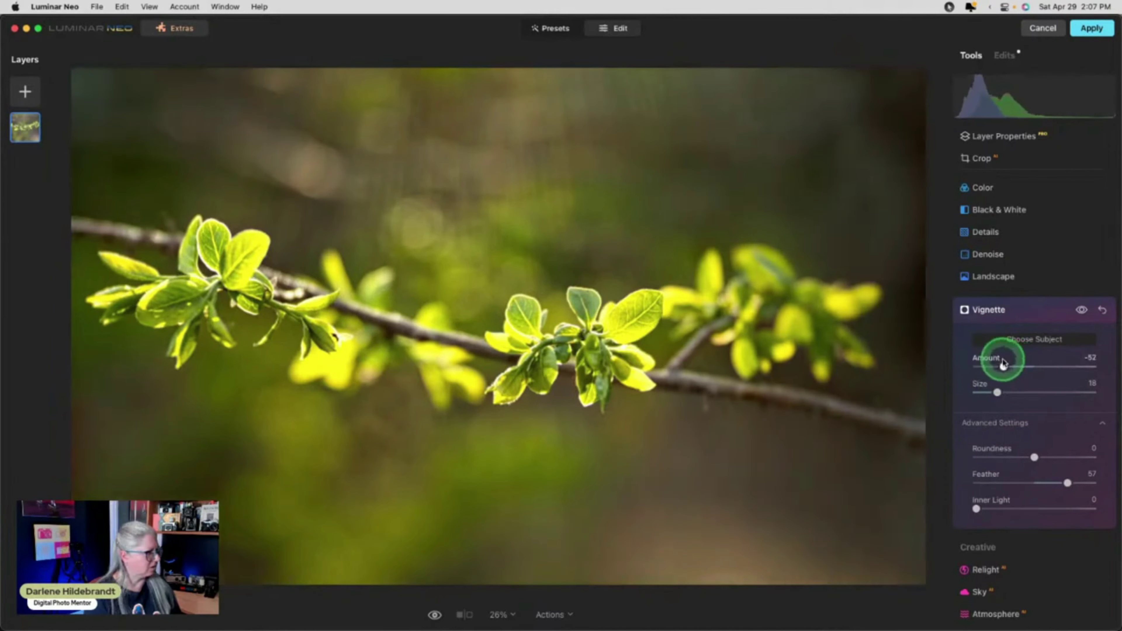
click(1020, 312)
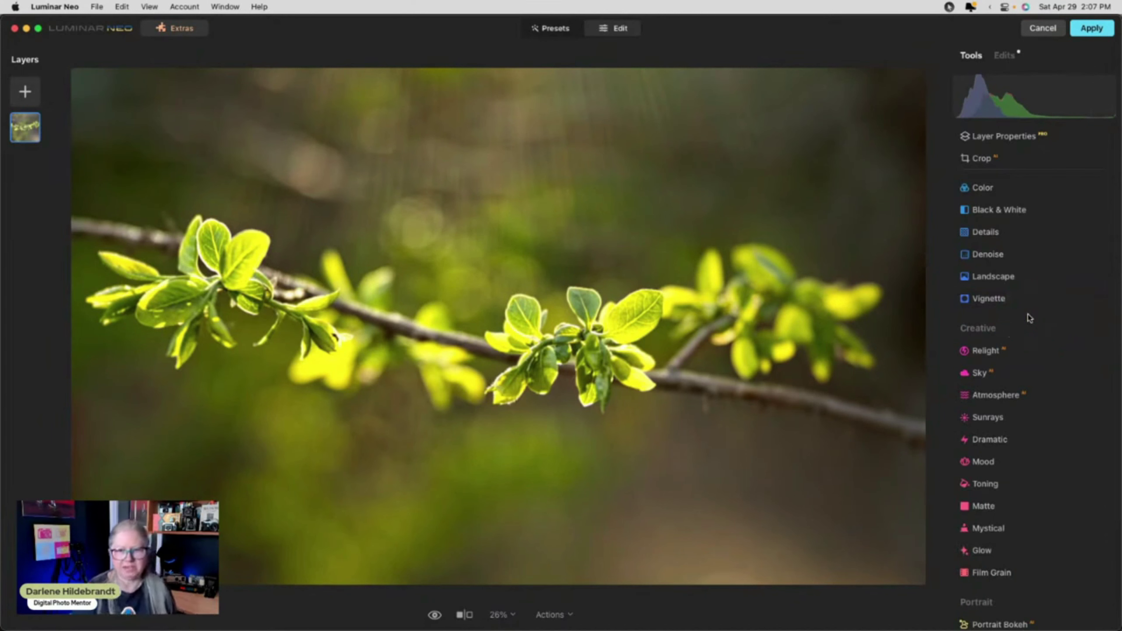
Toggle the before/after preview and briefly open and close the Sunrays tool.
key(backslash)
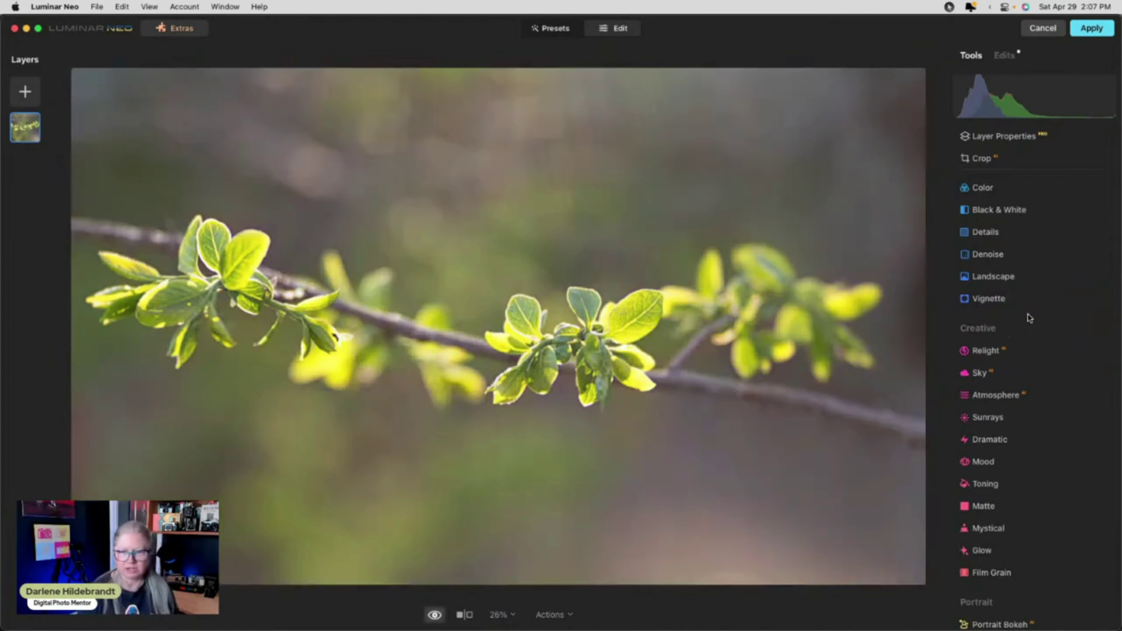
key(backslash)
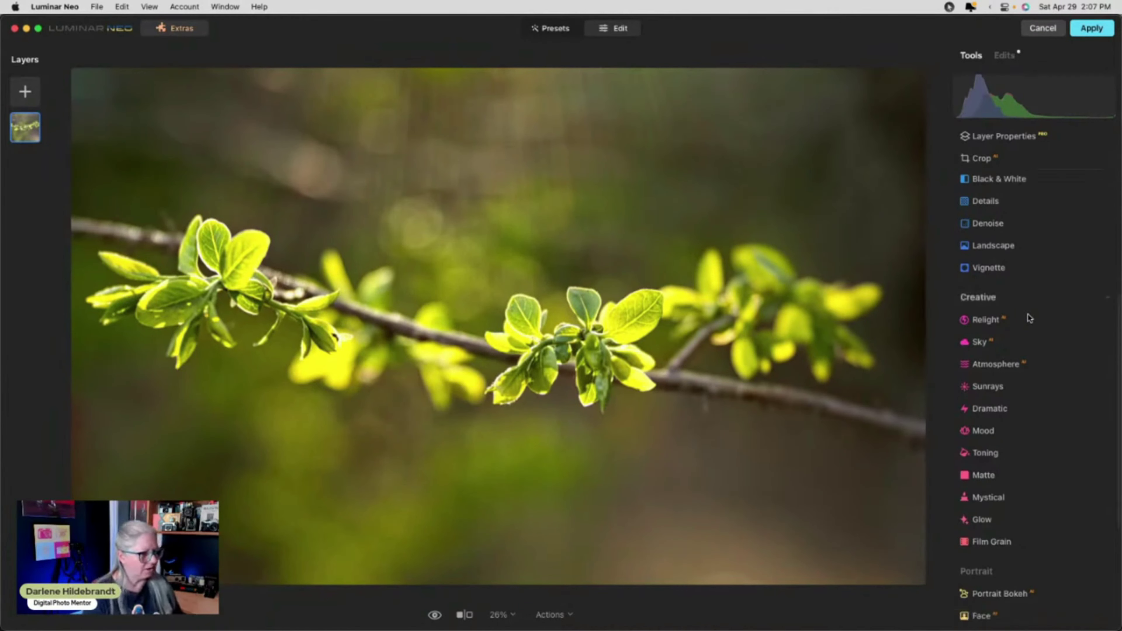
scroll(1029, 317, down, 1)
click(994, 367)
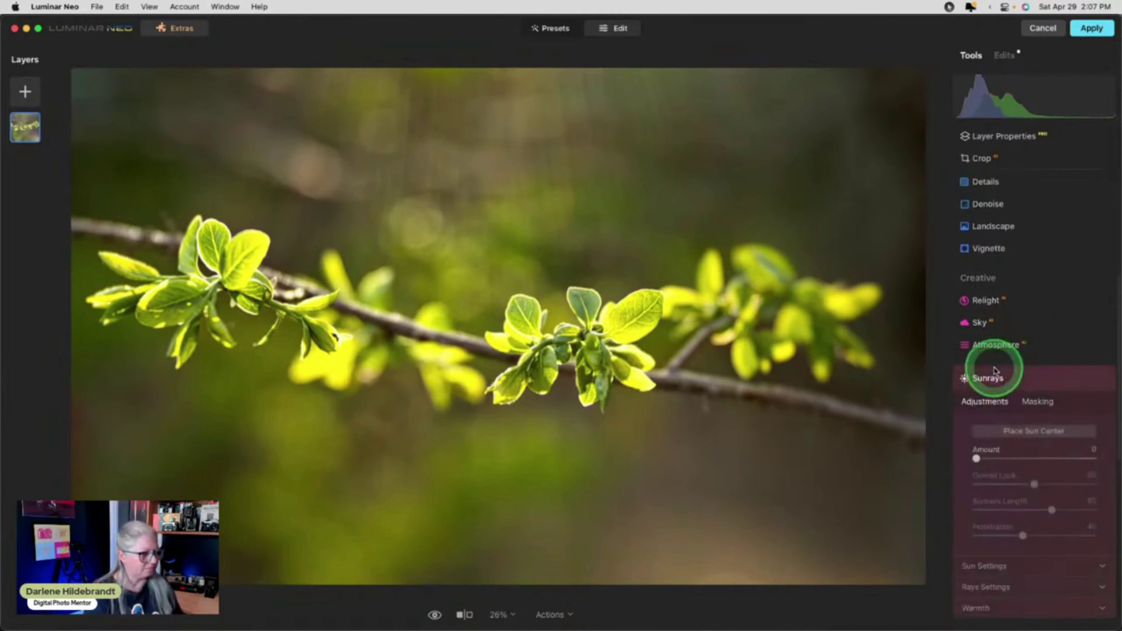
scroll(994, 369, down, 3)
click(1022, 284)
scroll(1024, 282, down, 3)
scroll(1024, 285, up, 2)
Add Color Harmony, Mood, Mystical and Glow to Favorites.
right_click(1003, 568)
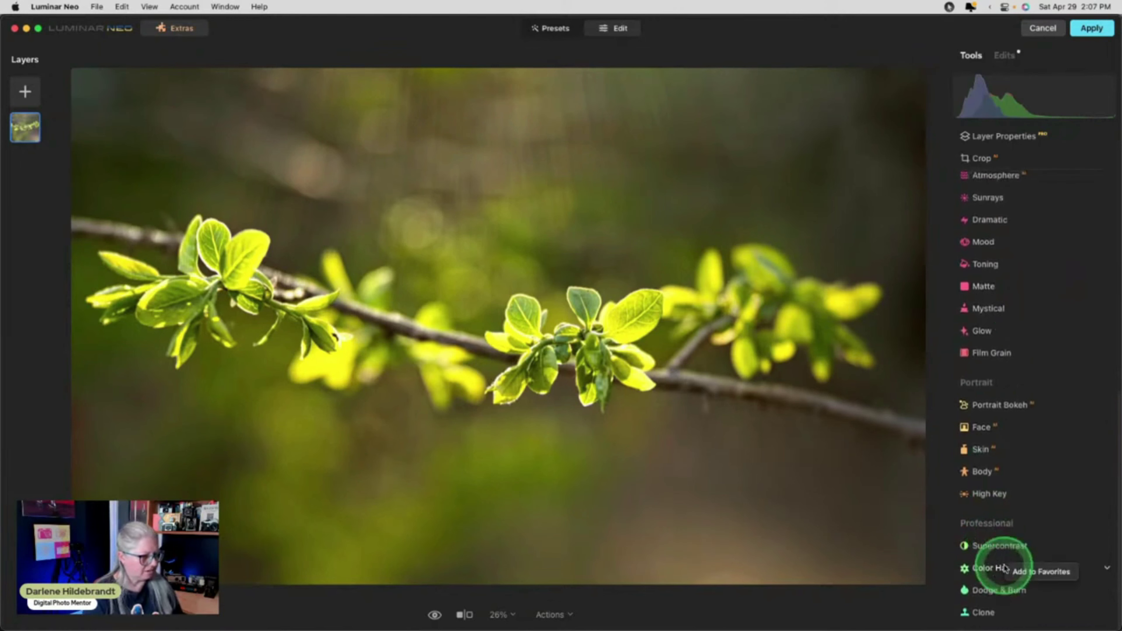
click(1031, 572)
scroll(1015, 370, up, 2)
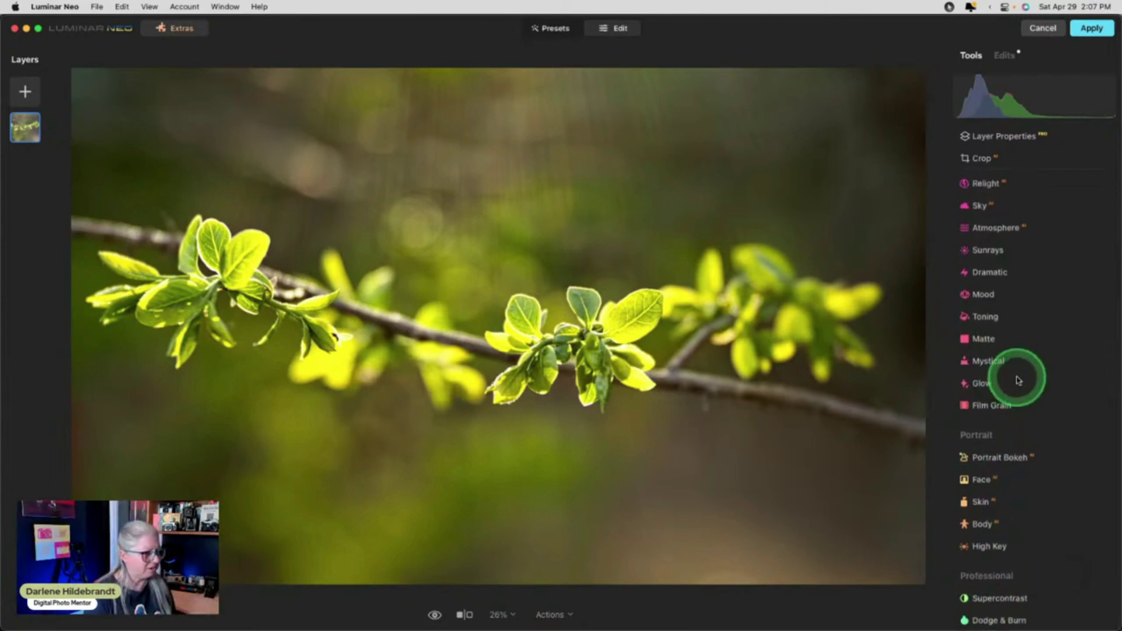
right_click(989, 296)
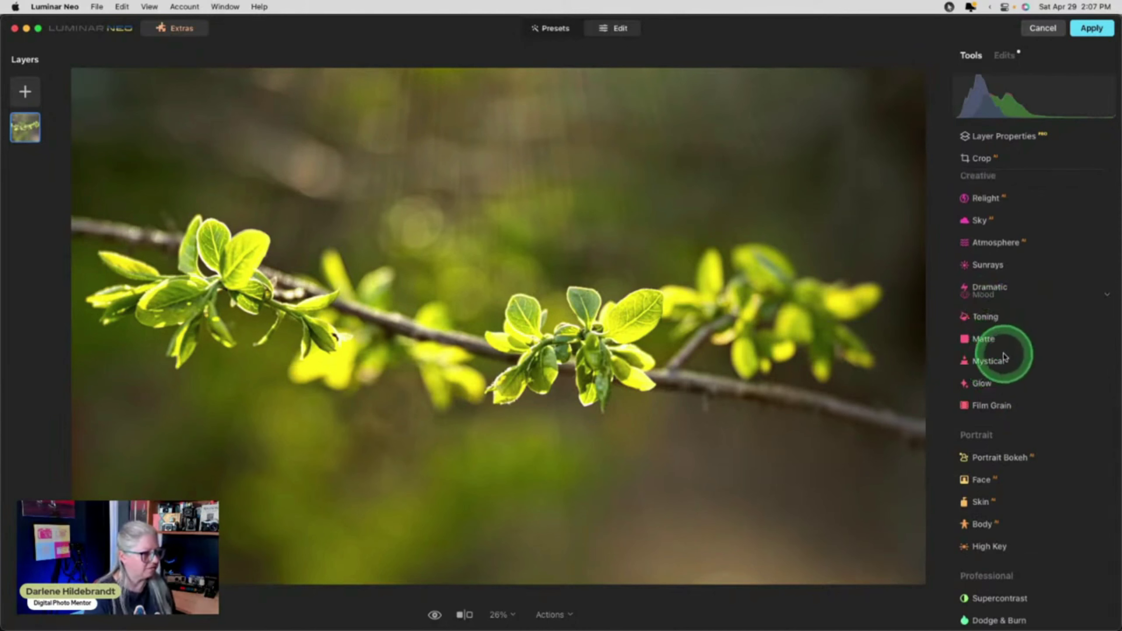
right_click(1012, 369)
click(1013, 370)
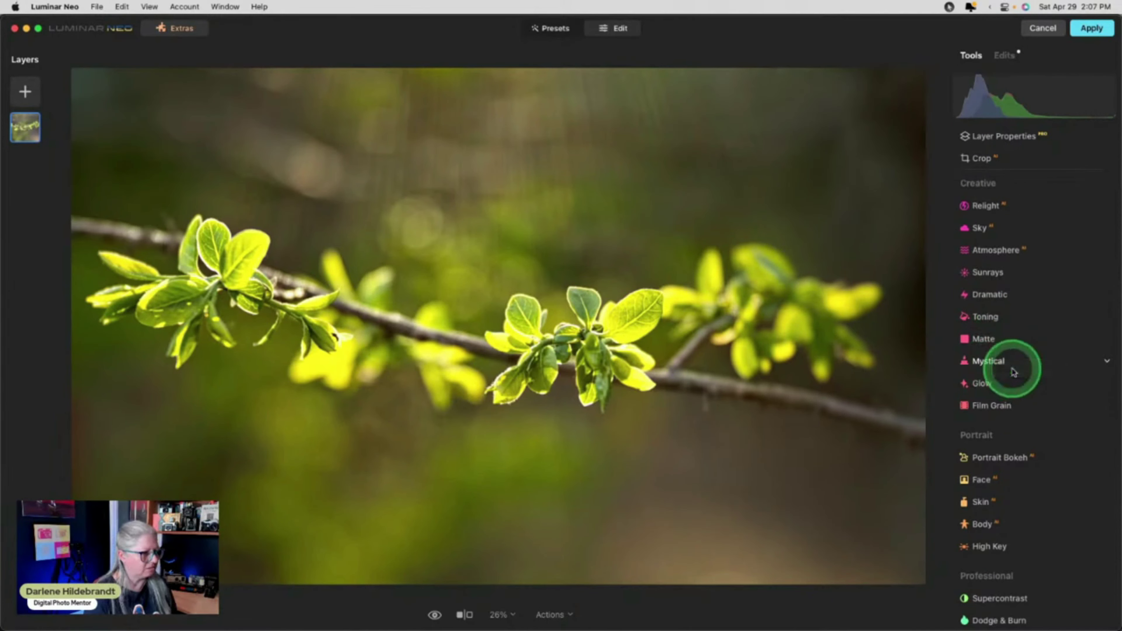
right_click(999, 381)
click(1008, 389)
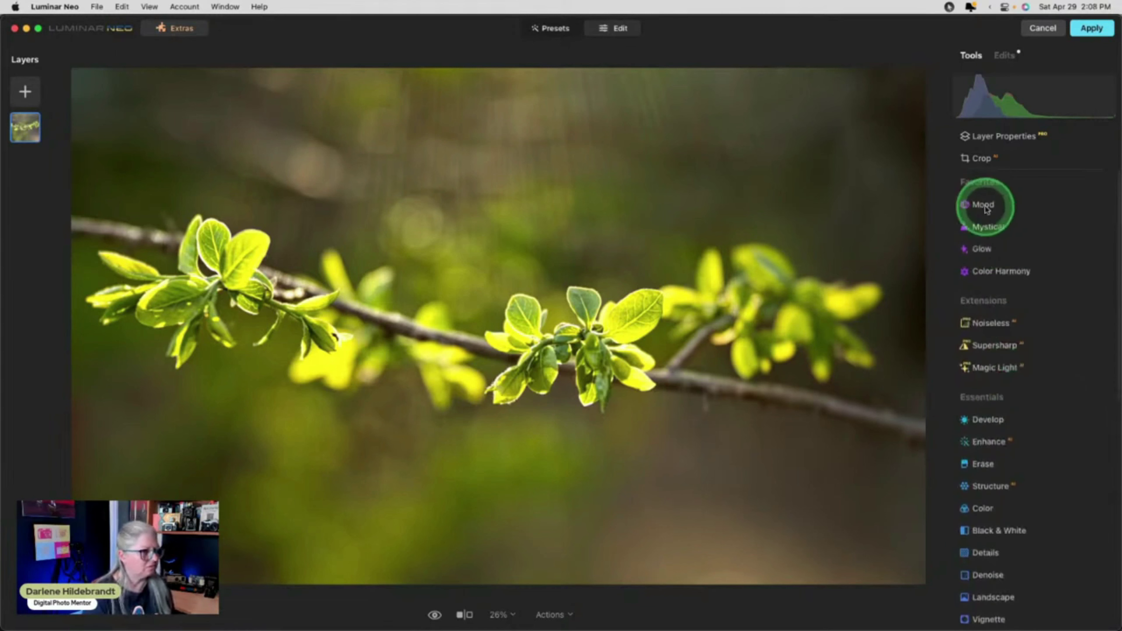
click(993, 353)
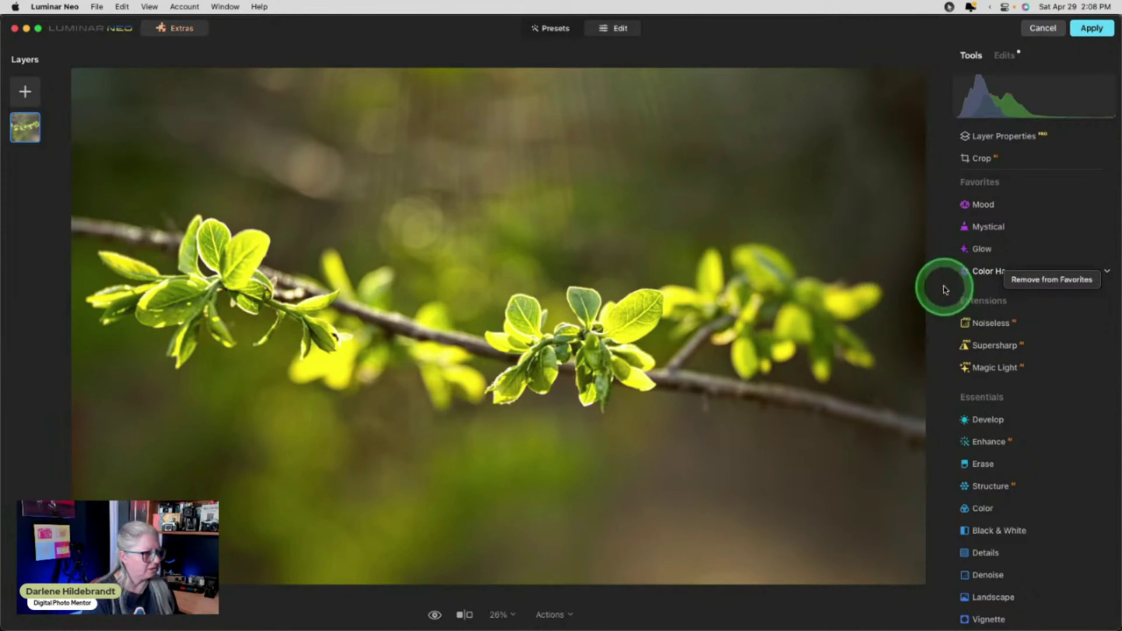
Apply Sunrays at Amount 28 with Sunrays Warmth 67, fewer rays and Length 74.
scroll(1001, 373, down, 7)
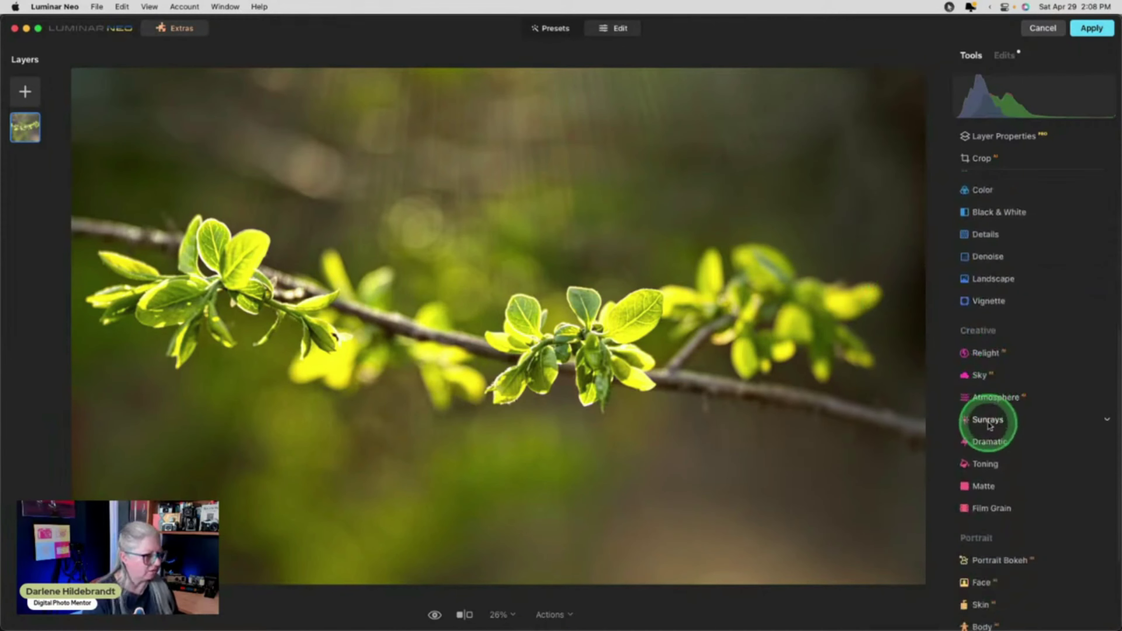
click(985, 418)
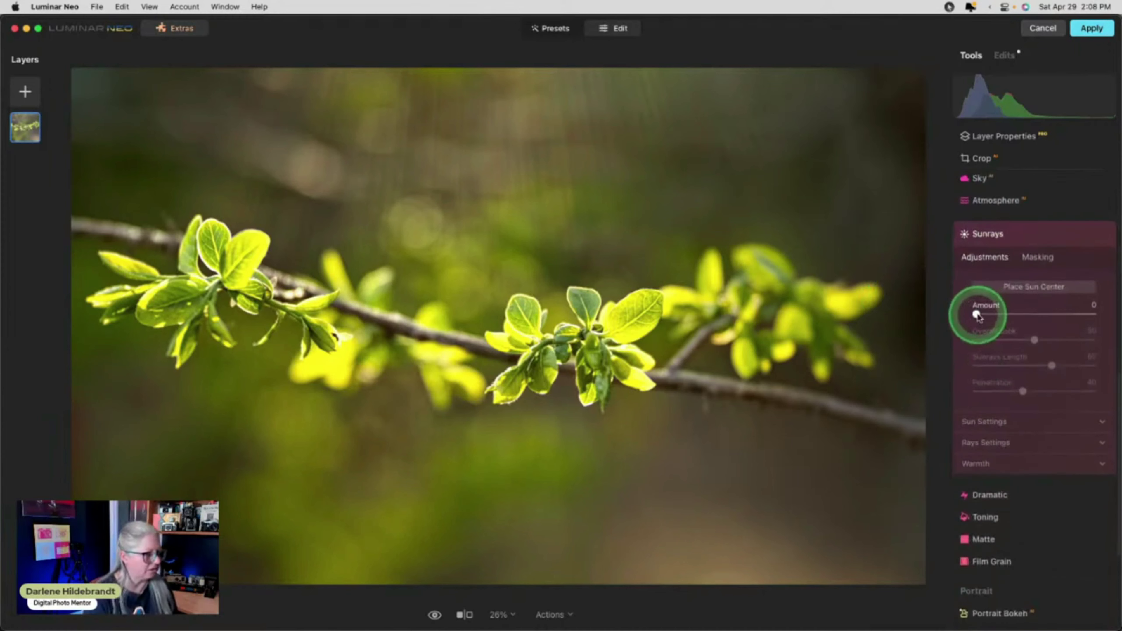
drag(976, 314, 1009, 313)
click(970, 465)
click(1025, 525)
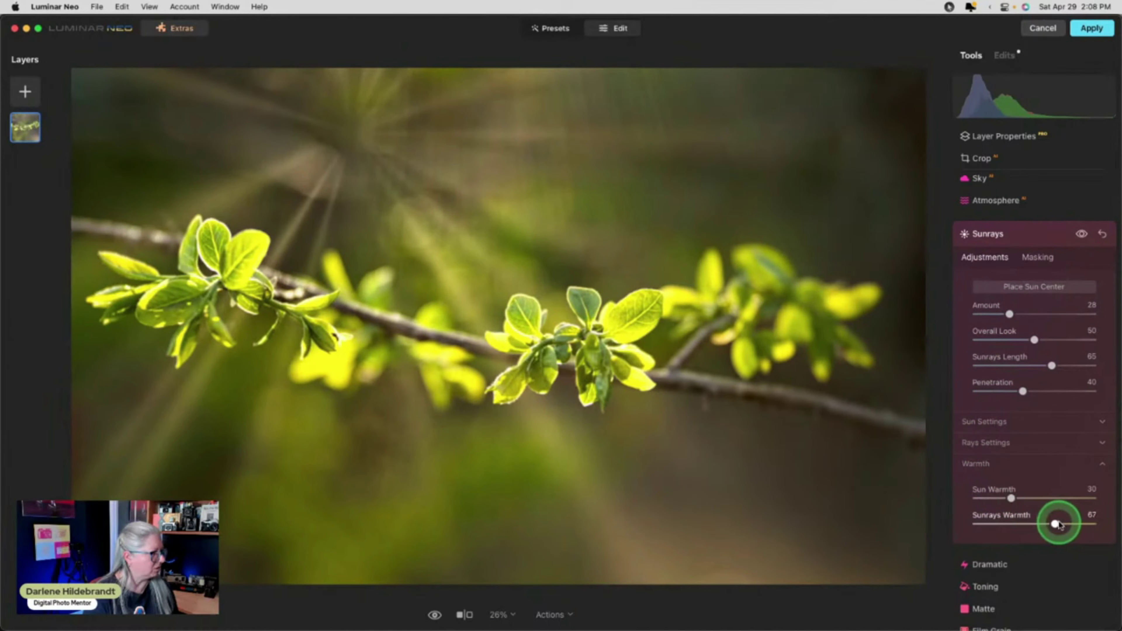
click(1024, 442)
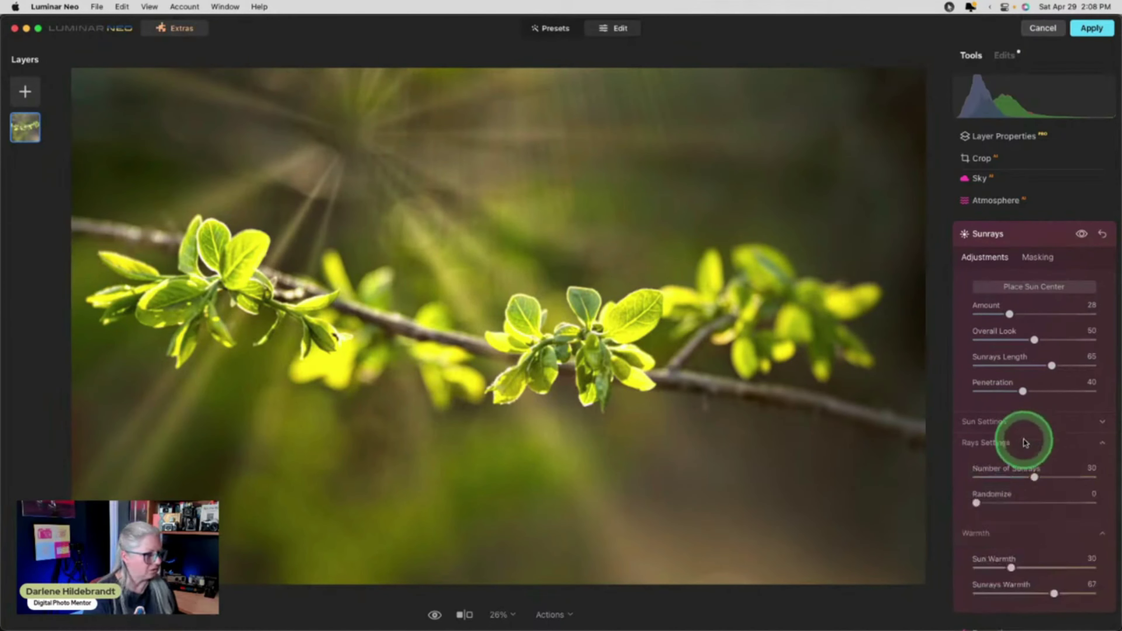
drag(1032, 484, 990, 486)
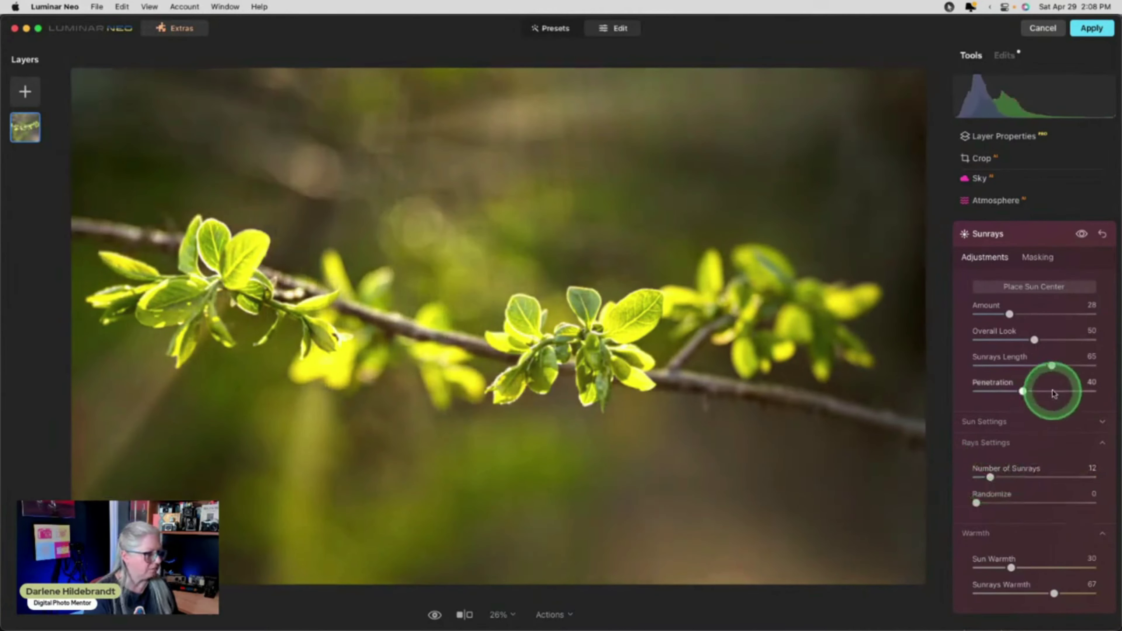
mouse_move(1051, 366)
mouse_down()
mouse_move(1030, 362)
mouse_move(1065, 367)
mouse_up()
Place the sun centre near the top edge and set 8 rays, Randomize 67 and Overall Look 11.
click(1024, 288)
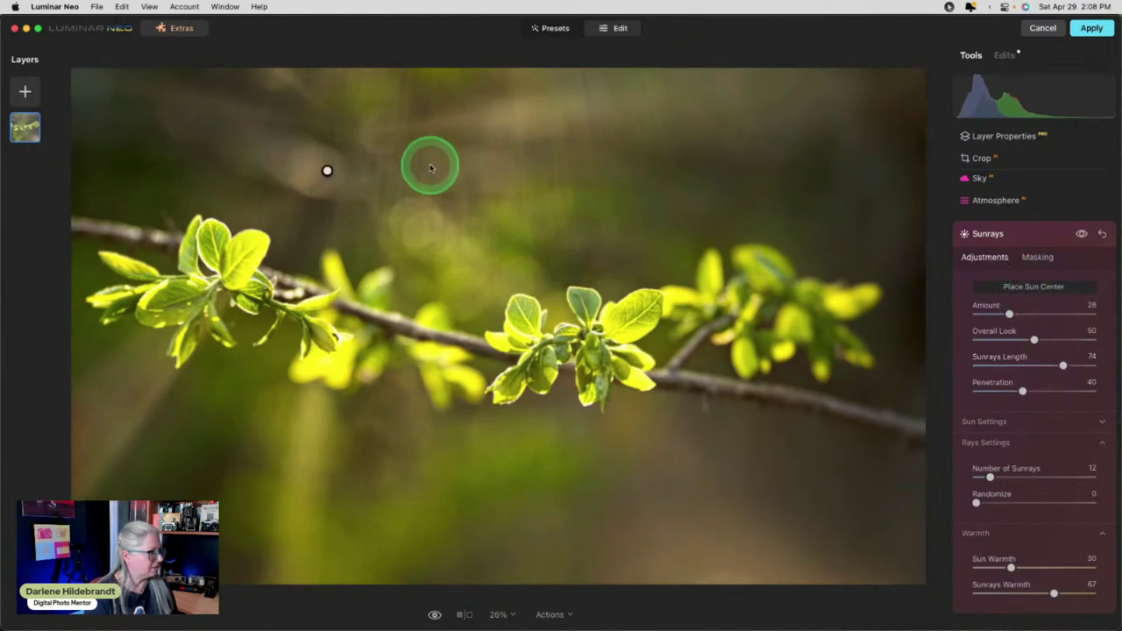
mouse_move(322, 170)
mouse_down()
mouse_move(413, 138)
mouse_move(586, 191)
mouse_move(566, 409)
mouse_move(470, 73)
mouse_move(480, 43)
mouse_move(488, 150)
mouse_move(490, 47)
mouse_move(453, 43)
mouse_move(569, 48)
mouse_move(363, 30)
mouse_move(478, 48)
mouse_up()
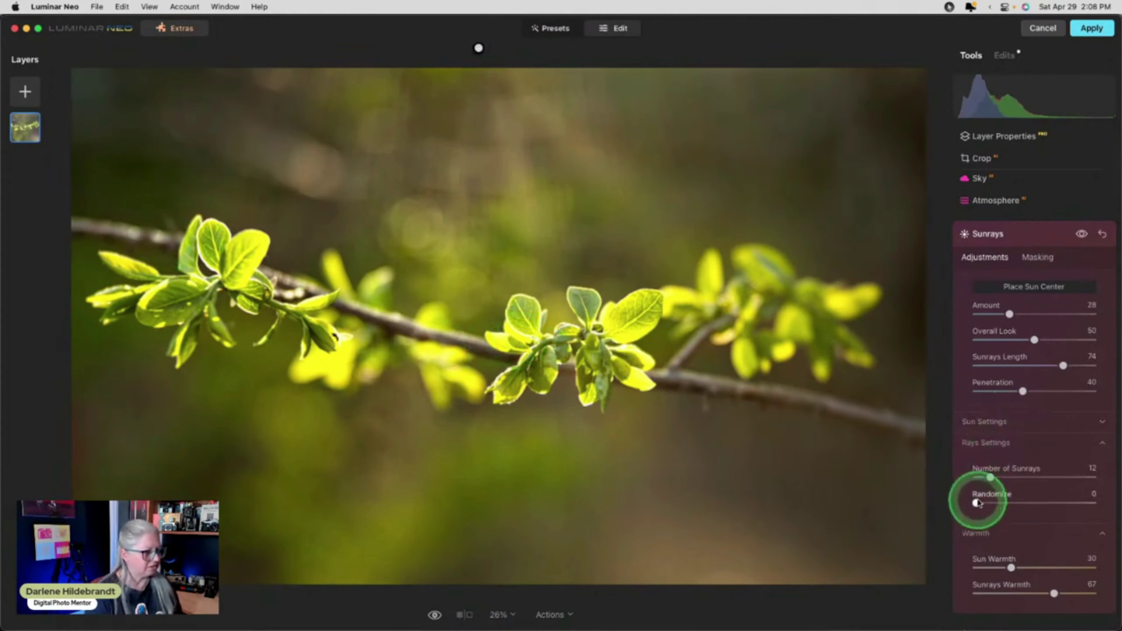
drag(997, 477, 986, 478)
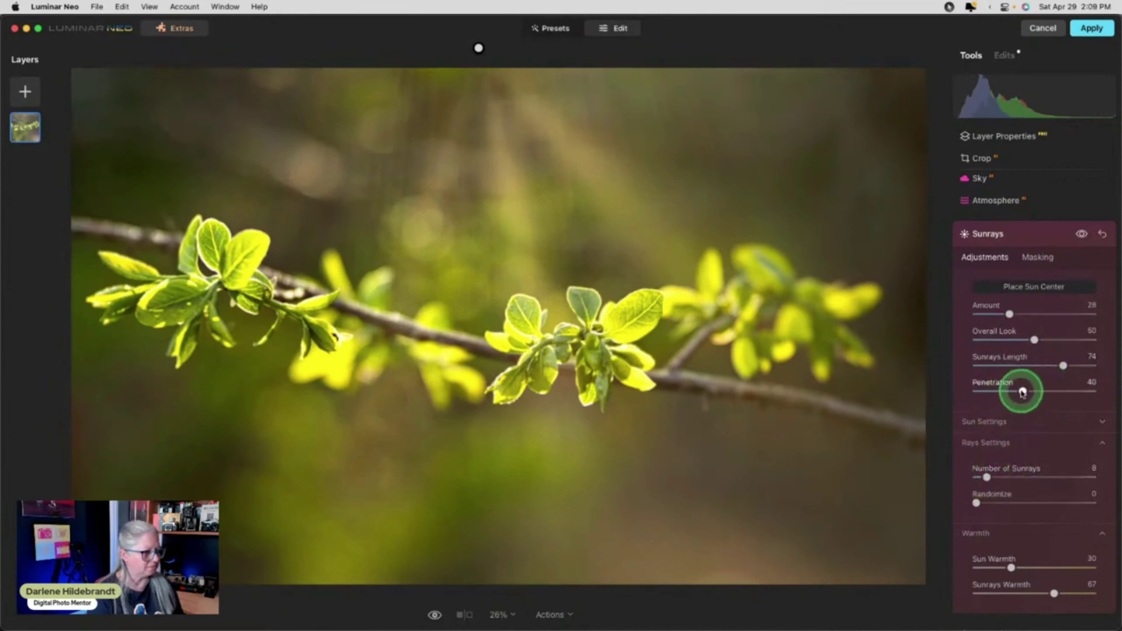
drag(976, 503, 1056, 506)
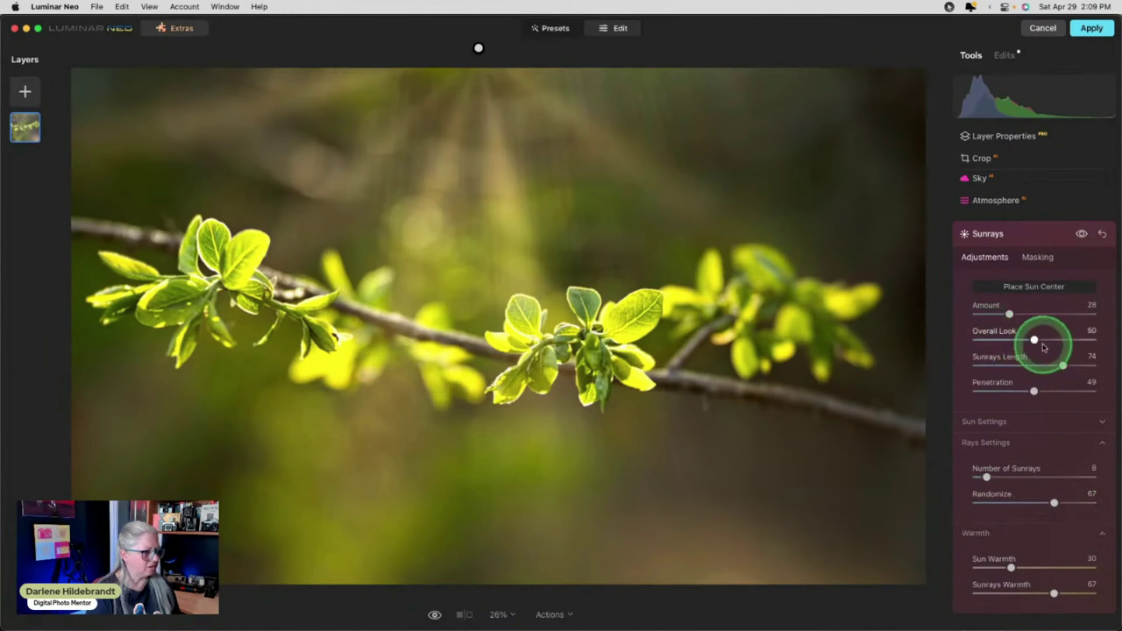
drag(1072, 342, 897, 346)
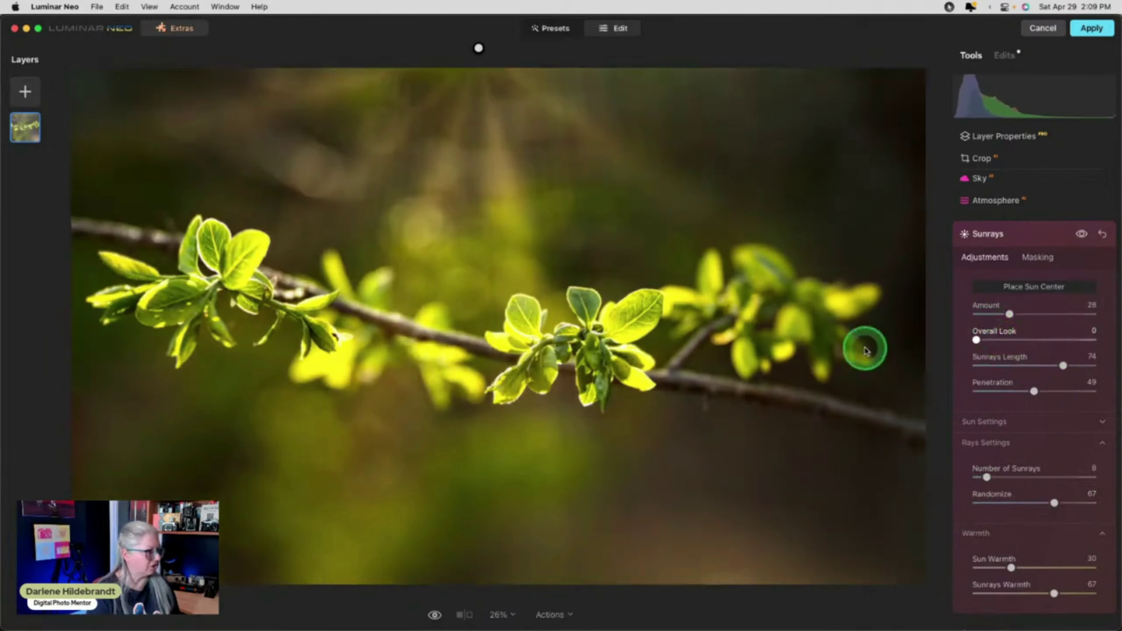
drag(975, 360, 991, 329)
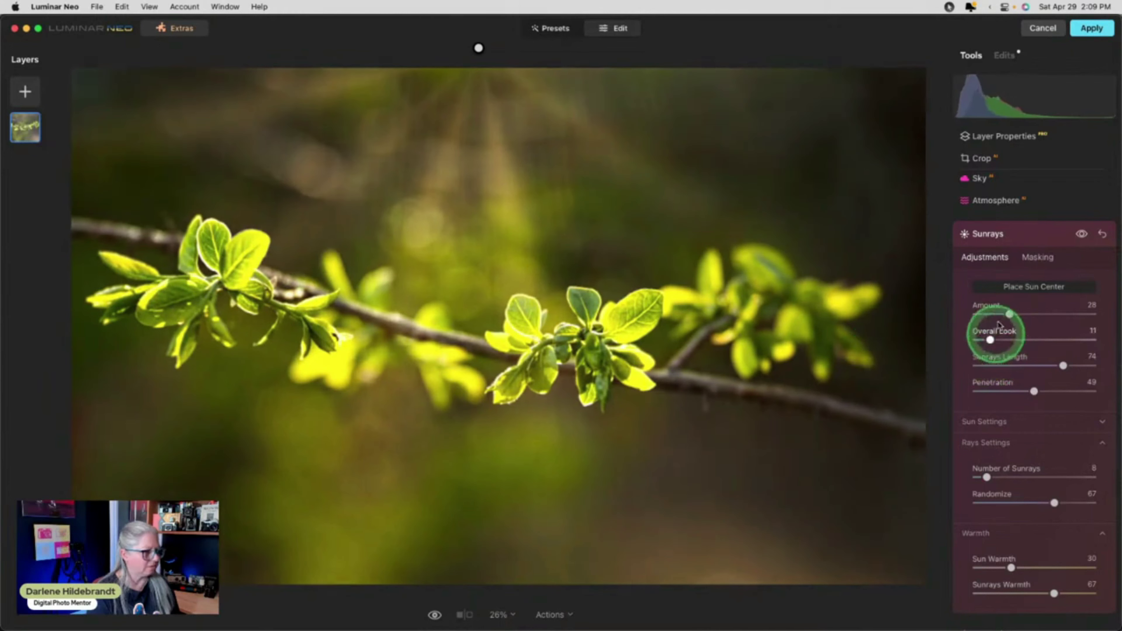
click(1018, 288)
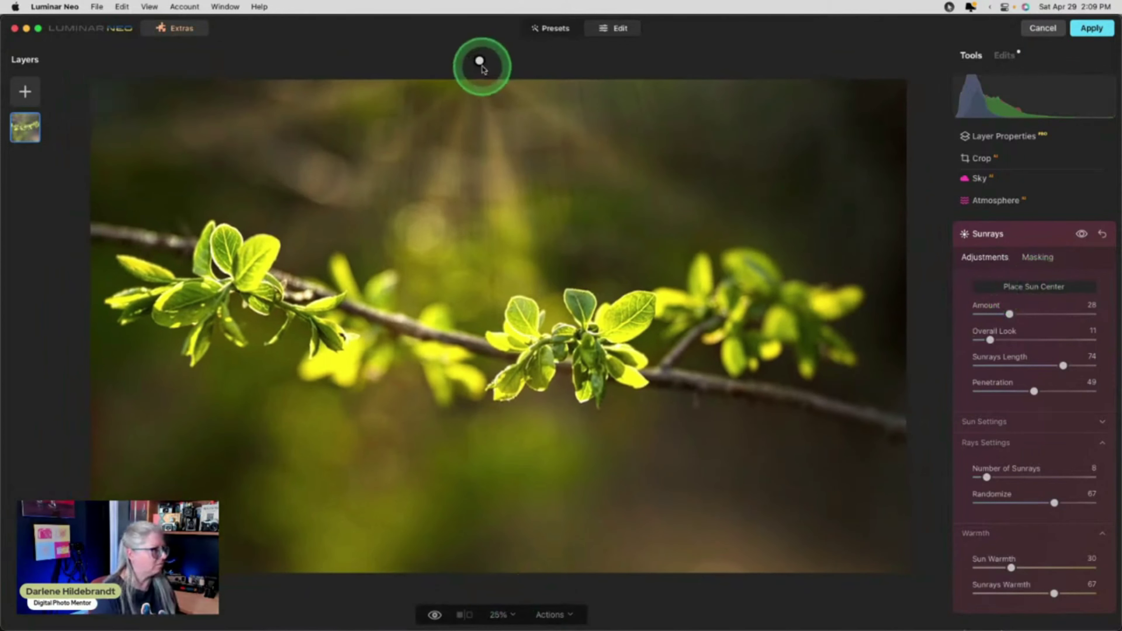
Move the sun centre to the top edge, add rays, lower Penetration to 34 and test randomness values.
drag(479, 61, 481, 23)
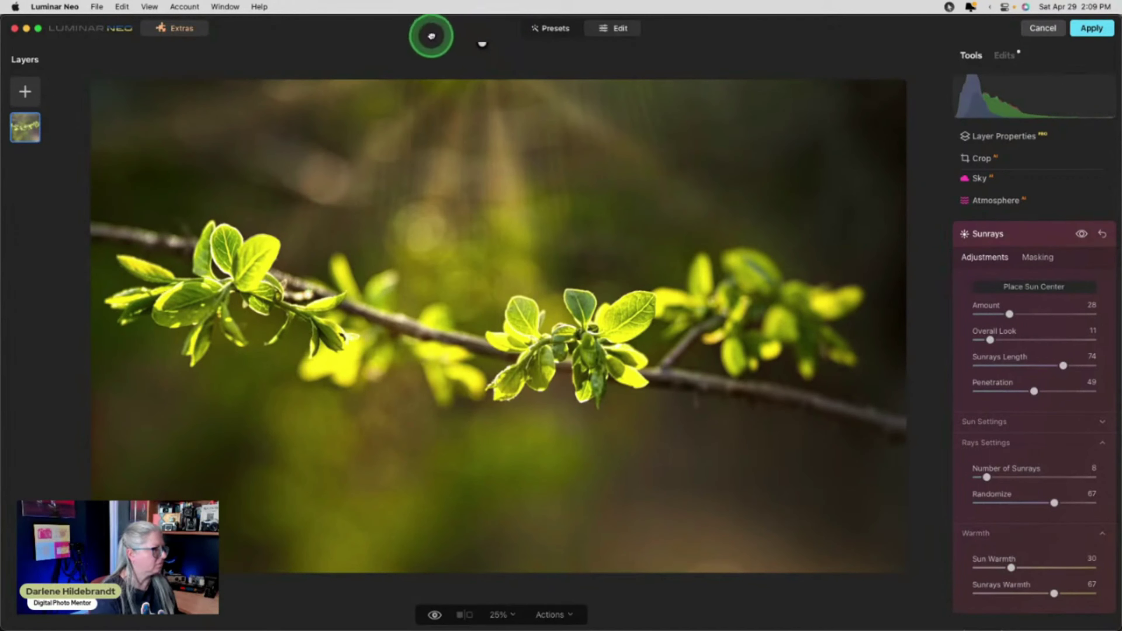
drag(426, 33, 457, 40)
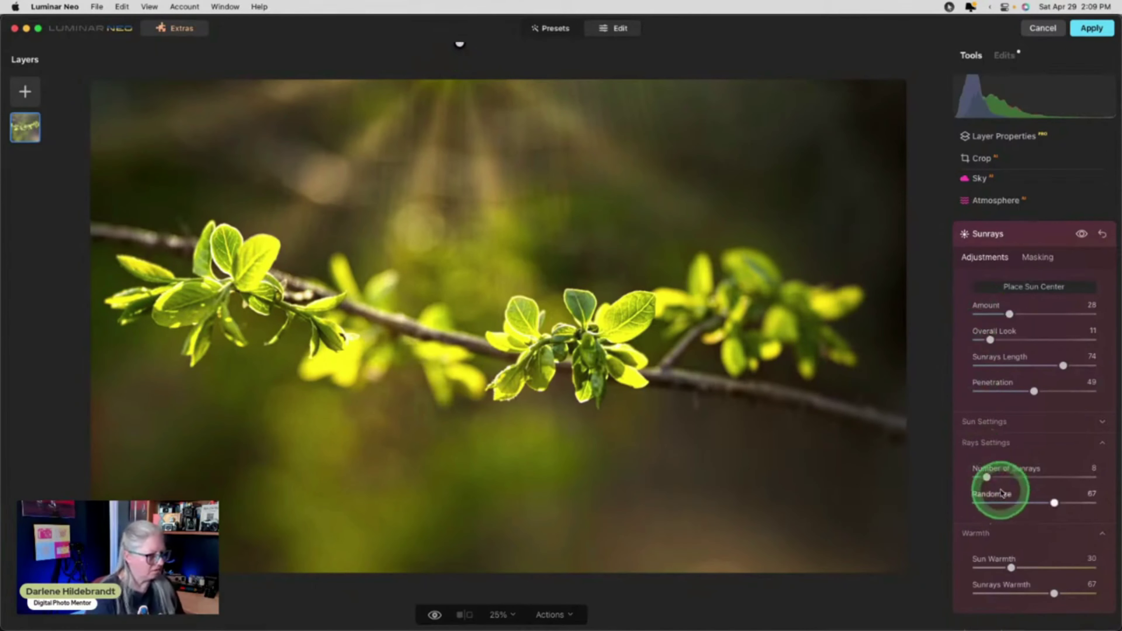
drag(987, 477, 1016, 476)
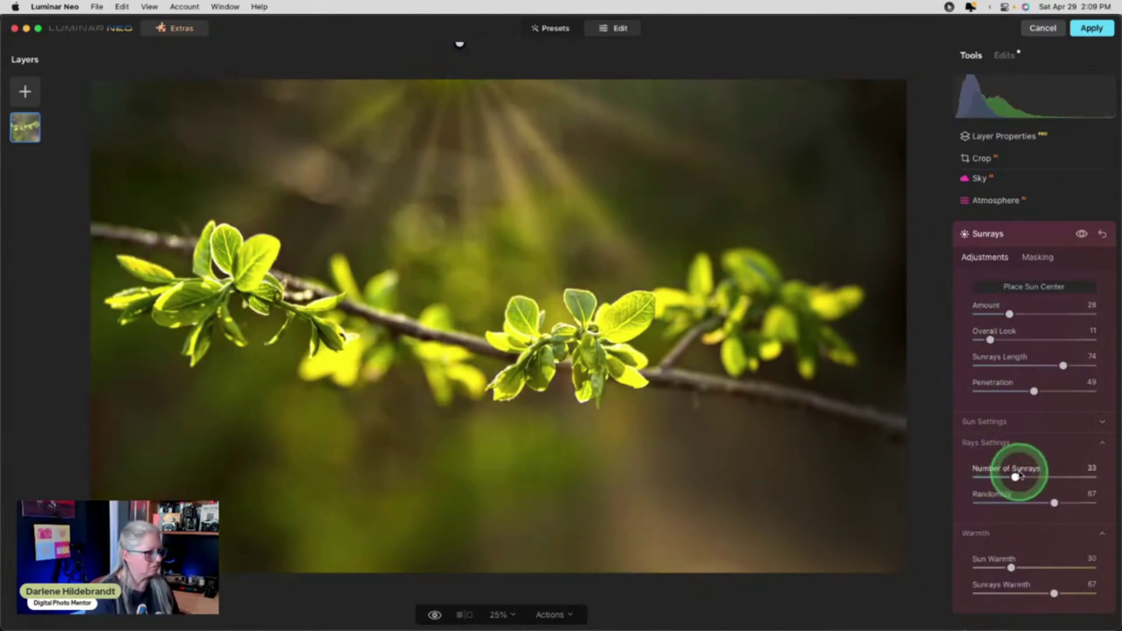
click(1034, 391)
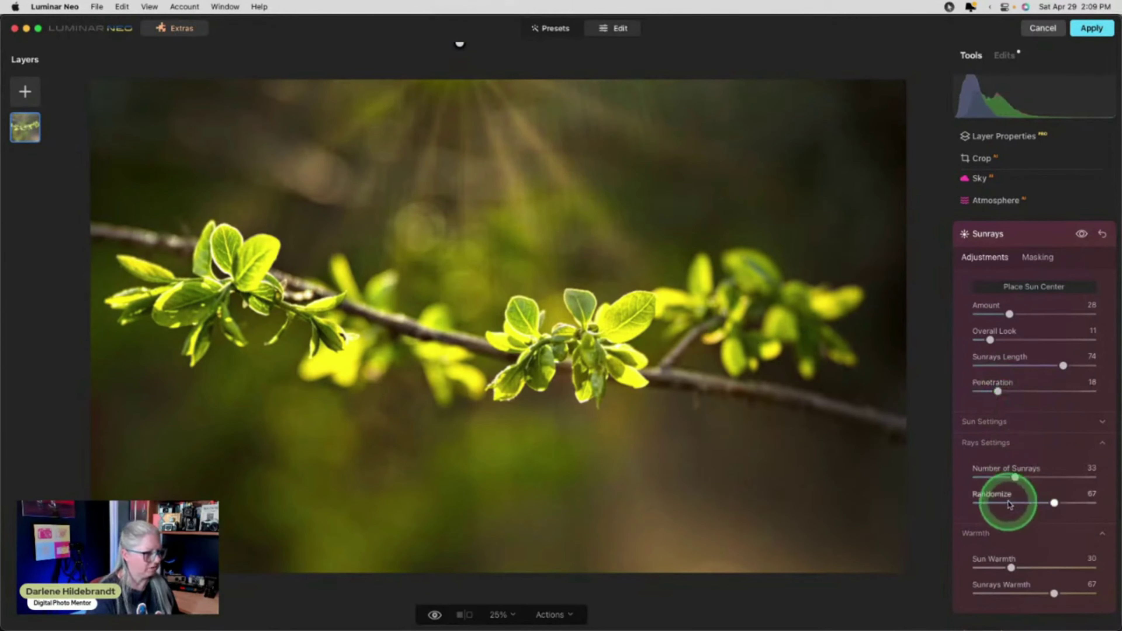
mouse_move(1054, 503)
mouse_down()
mouse_move(1001, 504)
mouse_move(1055, 503)
mouse_up()
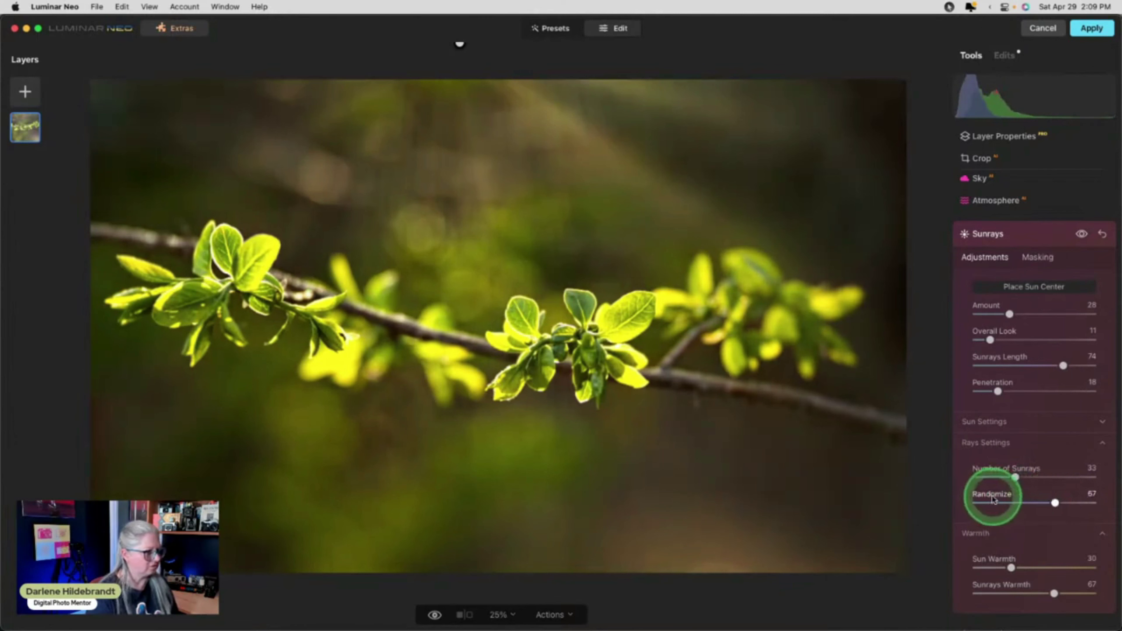
click(992, 502)
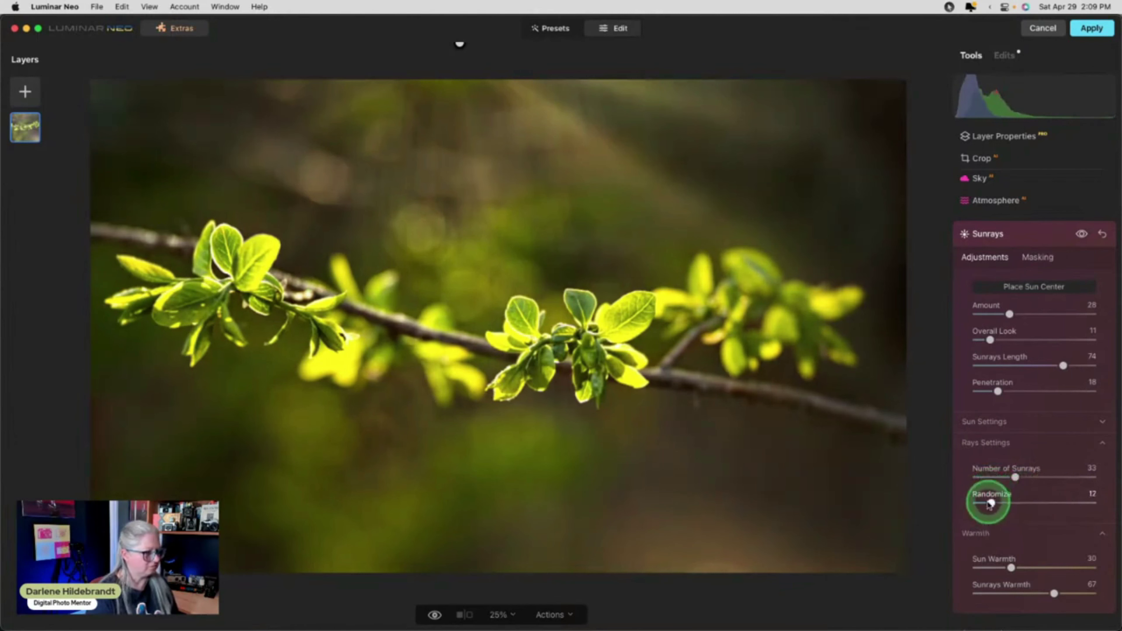
click(1019, 503)
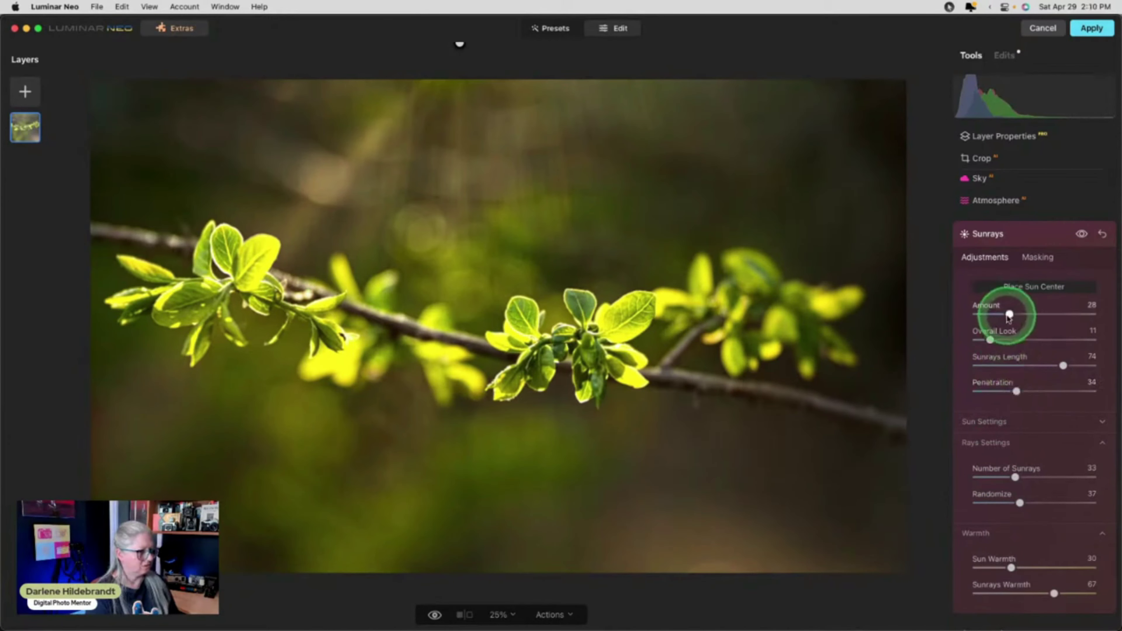
Set sunrays Amount 46, 19 rays, Length 54 and Randomize 62.
click(1027, 314)
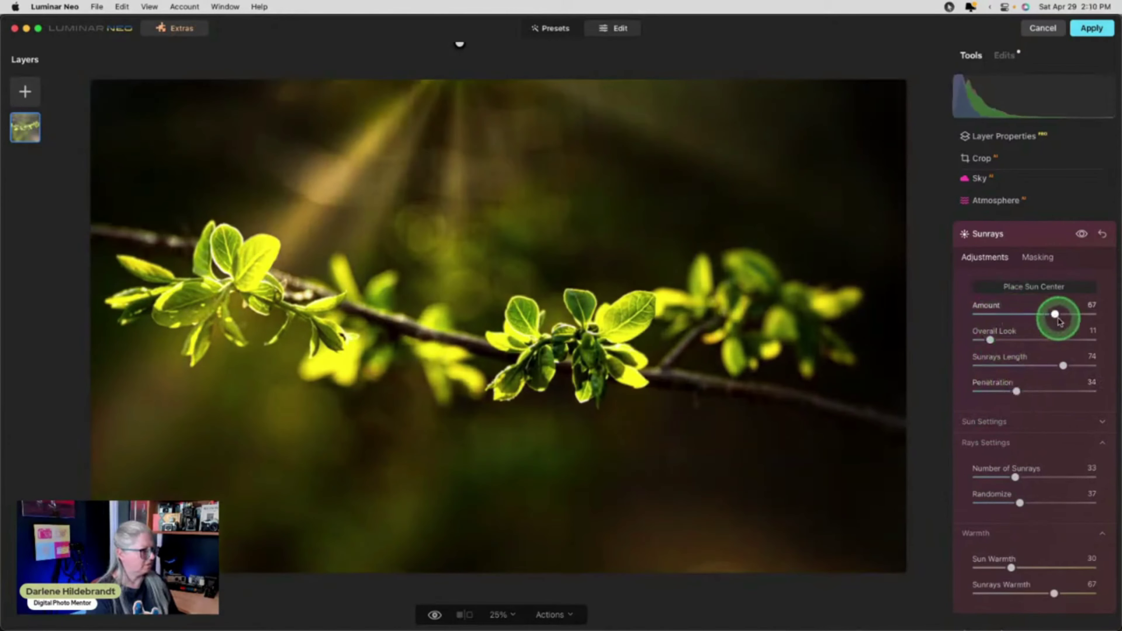
drag(1056, 316, 1032, 317)
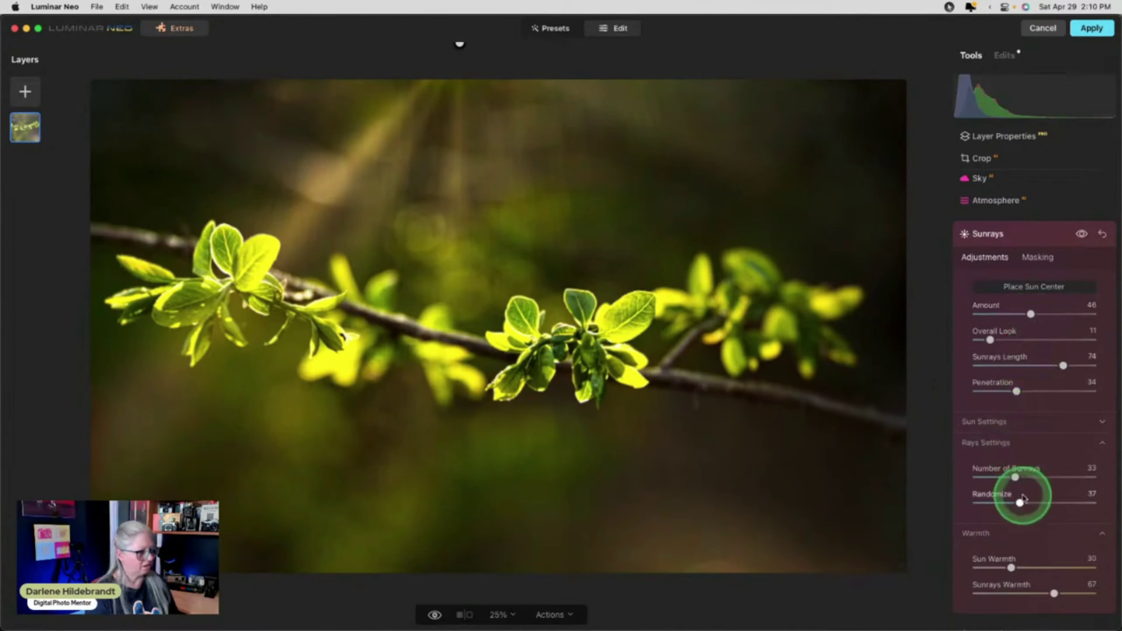
mouse_move(1019, 503)
mouse_down()
mouse_move(1035, 503)
mouse_move(999, 478)
mouse_move(1036, 503)
mouse_move(1078, 503)
mouse_move(979, 504)
mouse_move(1060, 504)
mouse_move(1040, 502)
mouse_up()
click(989, 478)
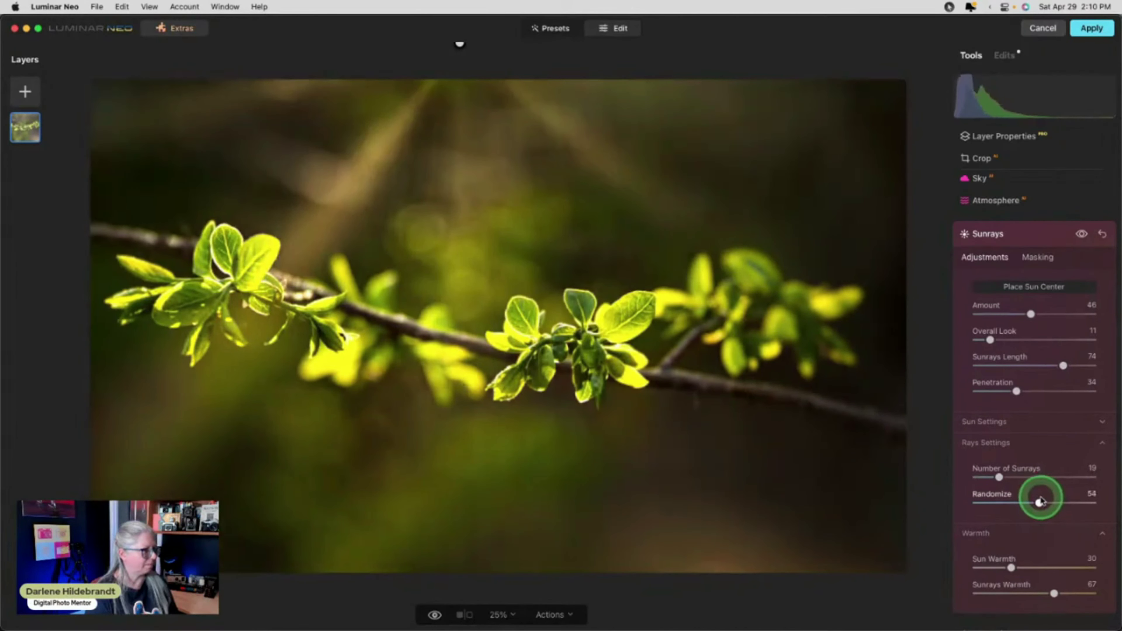
click(1063, 369)
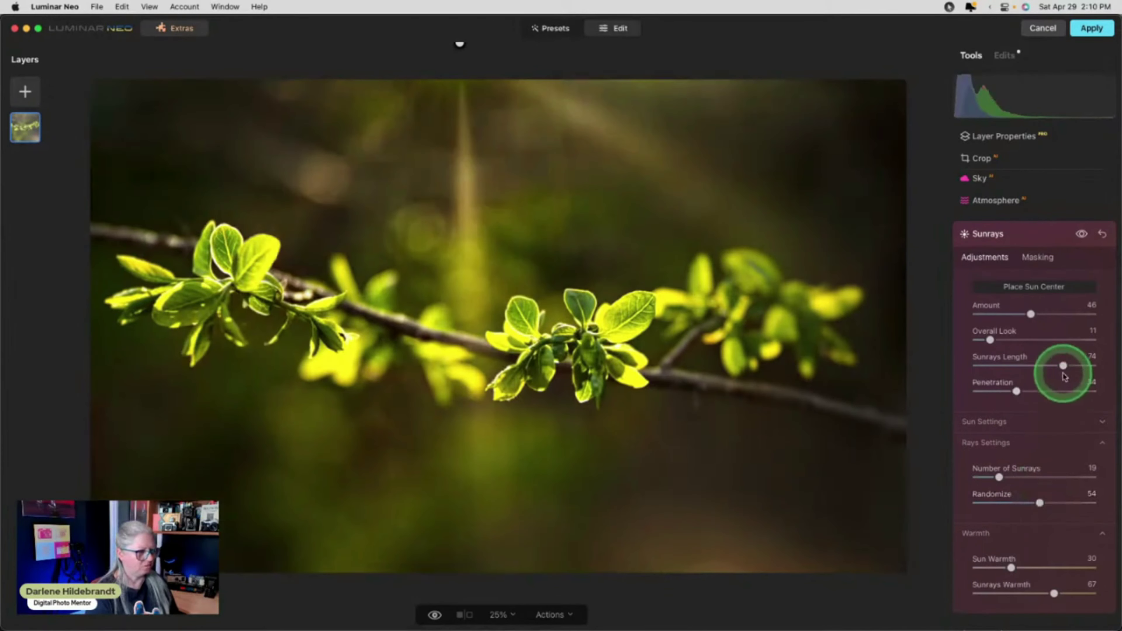
drag(1050, 367, 1033, 366)
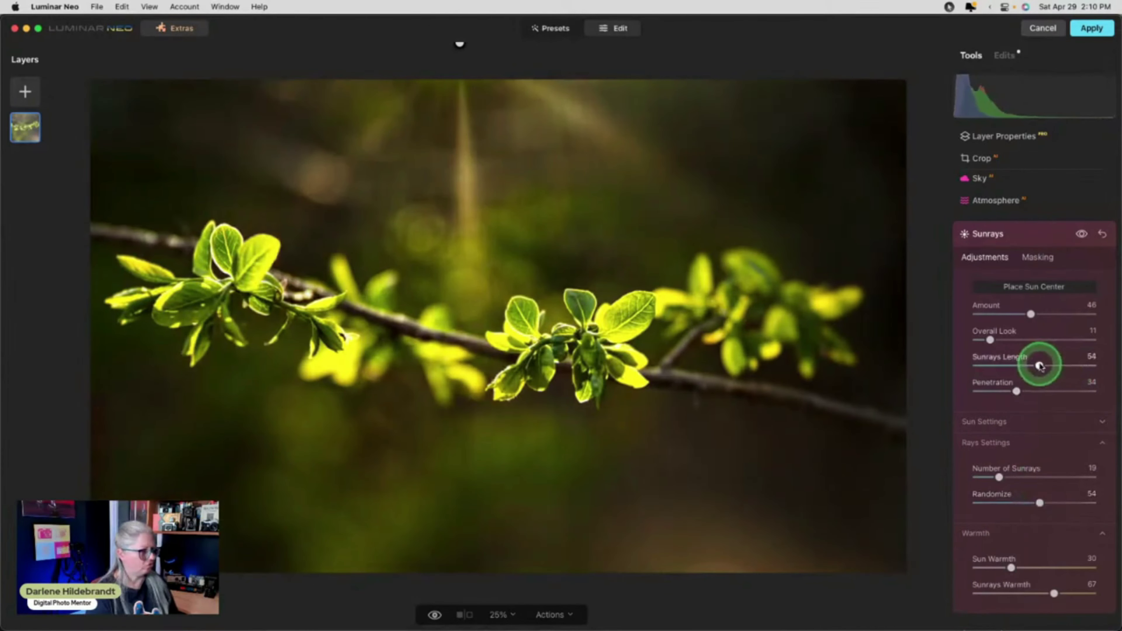
drag(1039, 502, 1050, 503)
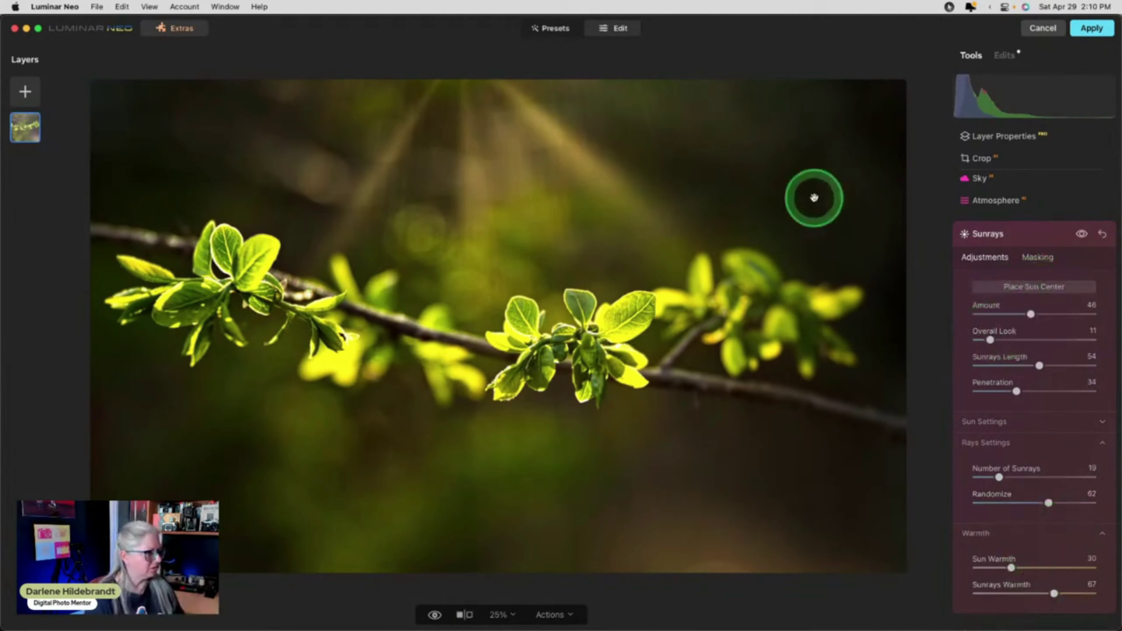
Mask the Sunrays with a linear gradient drawn upward across the photo, then shift it higher.
click(1033, 258)
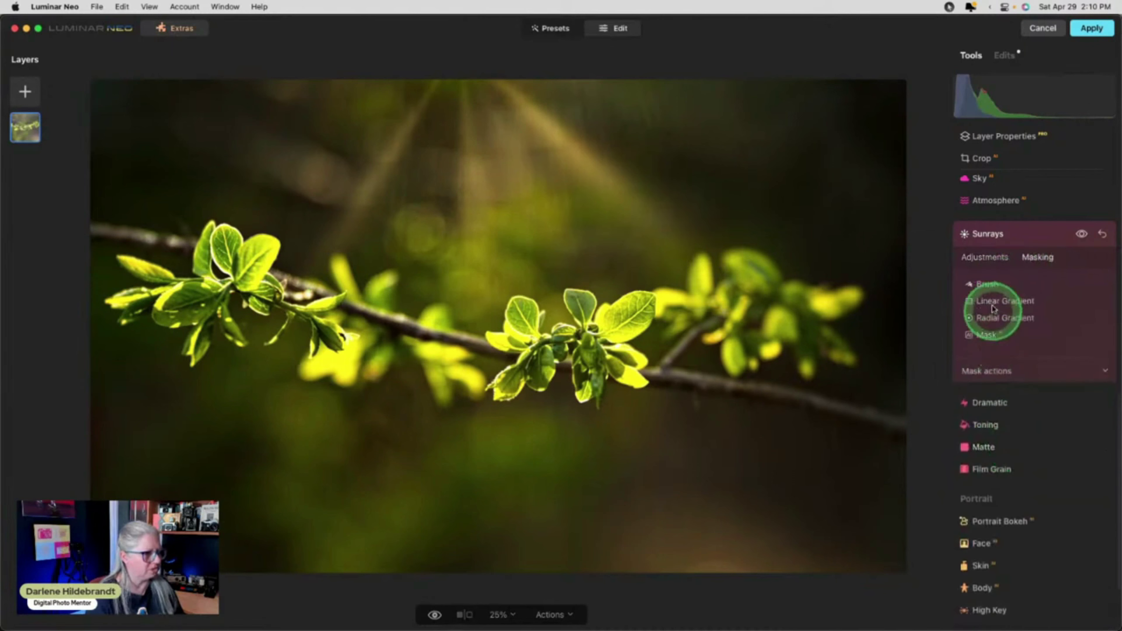
click(1001, 302)
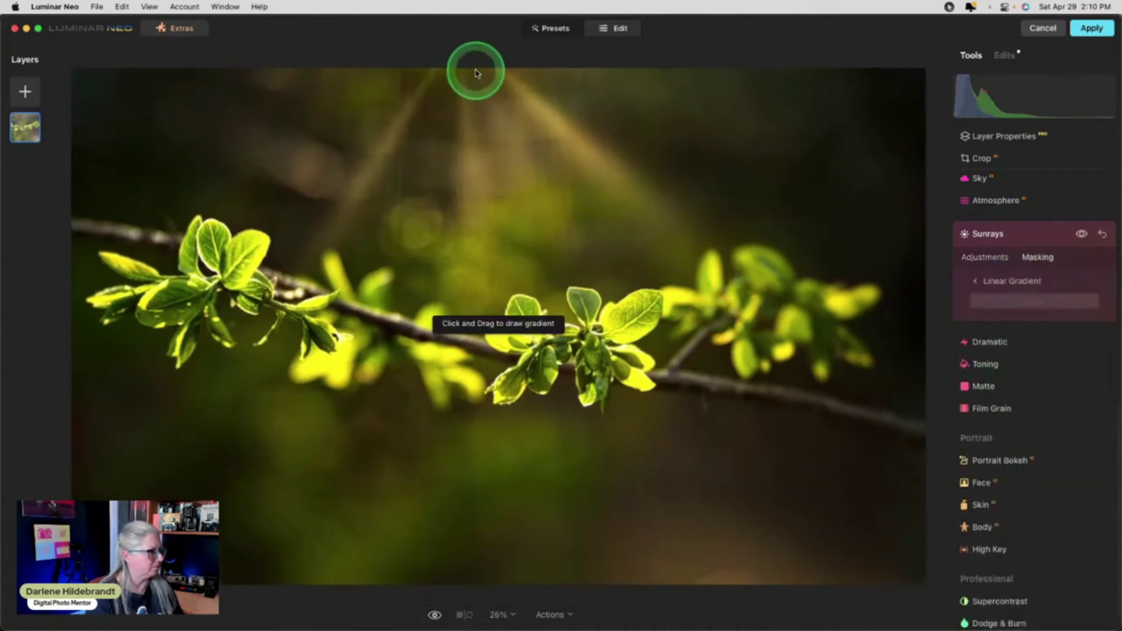
drag(491, 475, 496, 117)
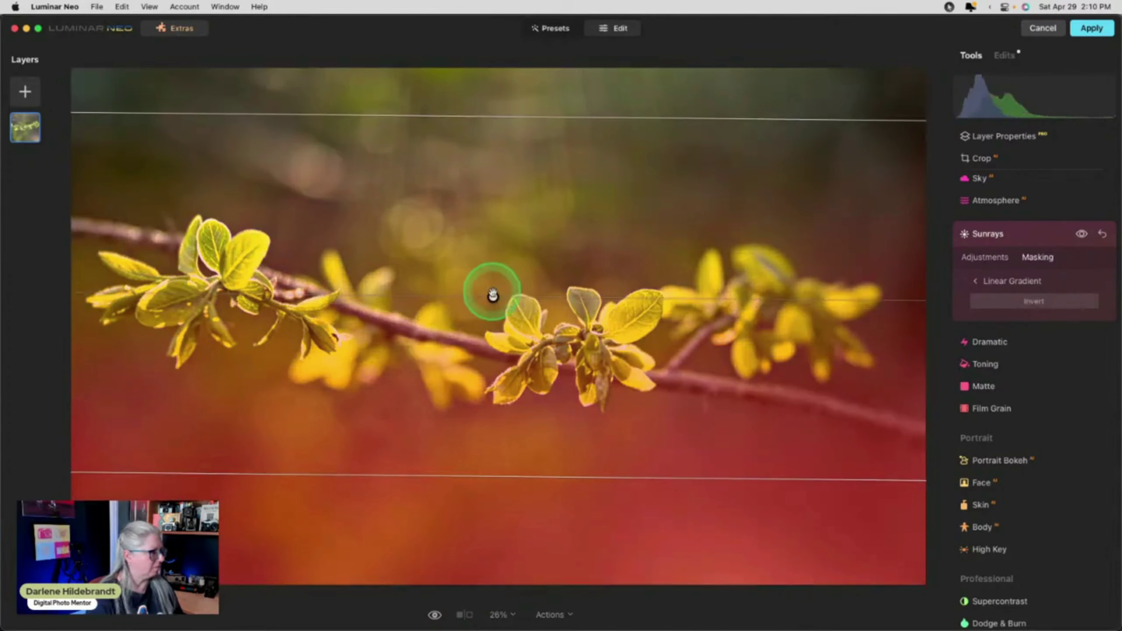
drag(493, 296, 491, 194)
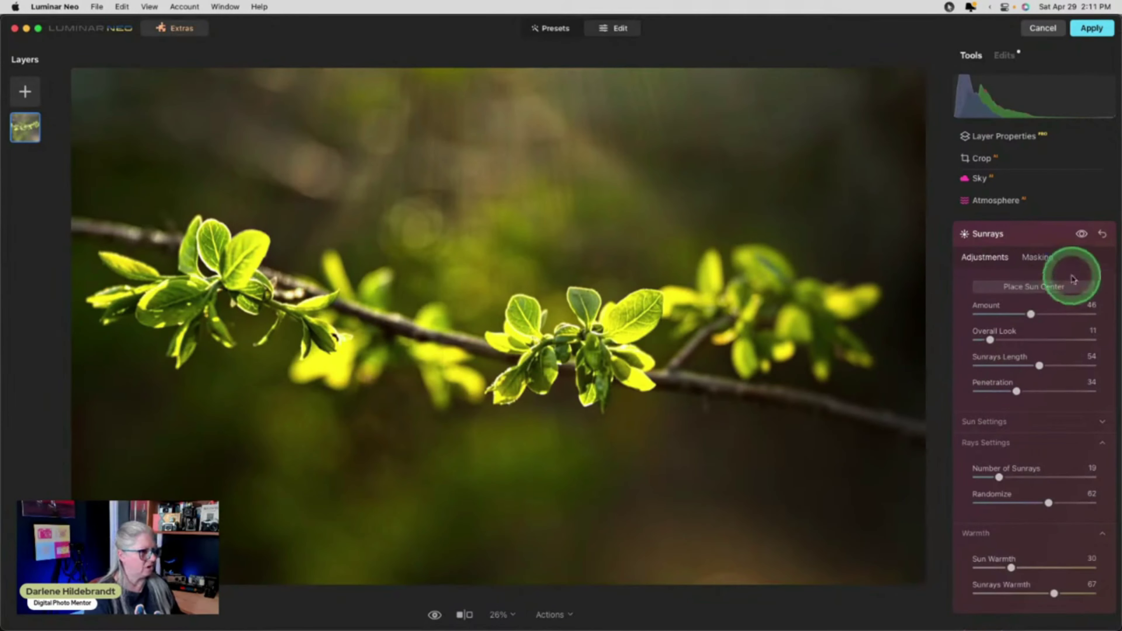
Tune Sunrays to Amount 48, Overall Look 11, Penetration 74 and Randomize 51, comparing before and after.
click(1079, 235)
click(1080, 235)
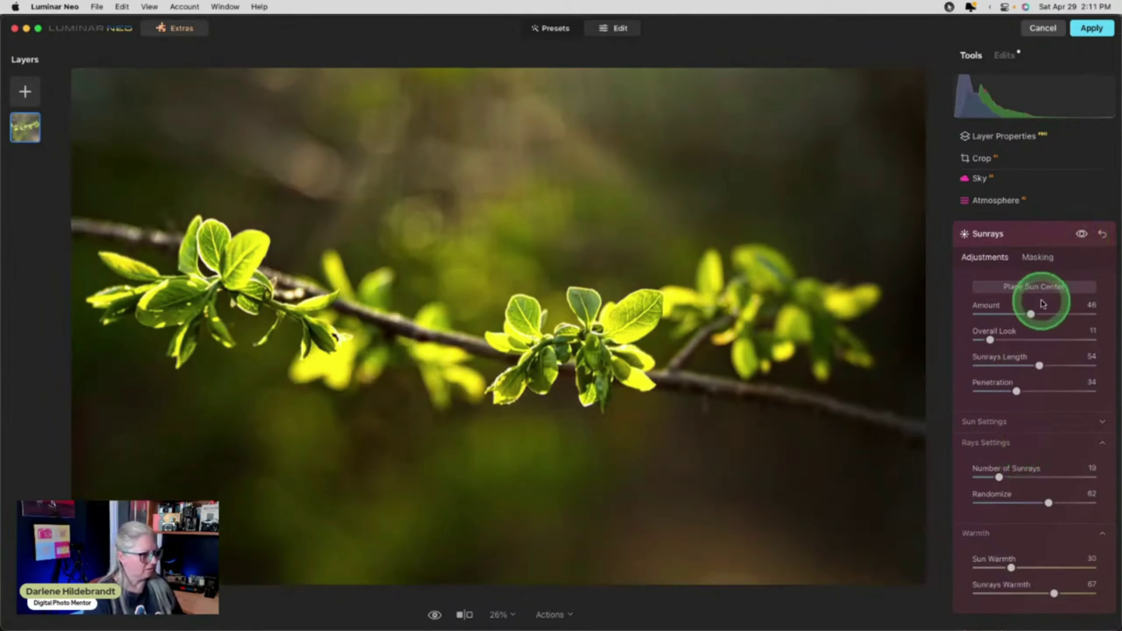
drag(1033, 314, 1037, 314)
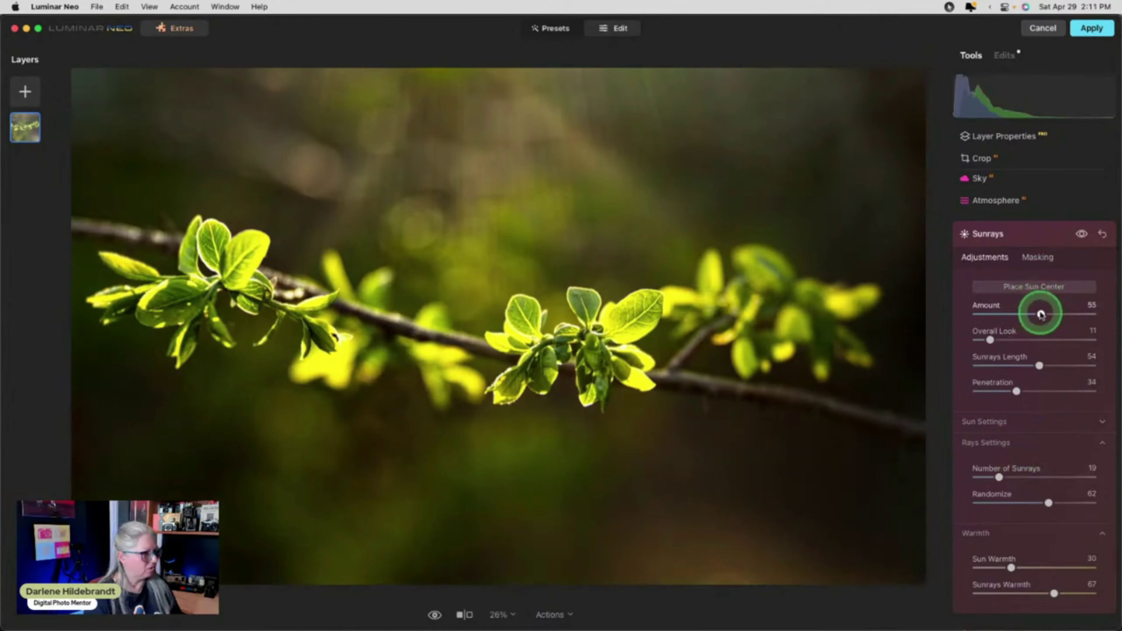
mouse_move(1016, 391)
mouse_down()
mouse_move(1047, 391)
mouse_move(1037, 392)
mouse_up()
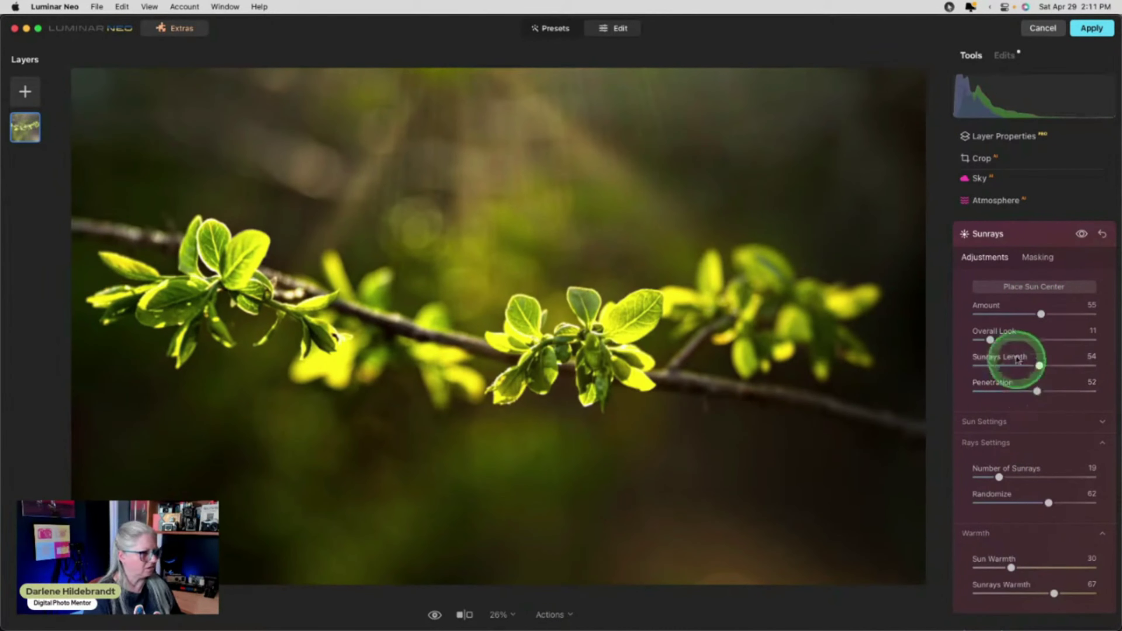
drag(994, 339, 1024, 340)
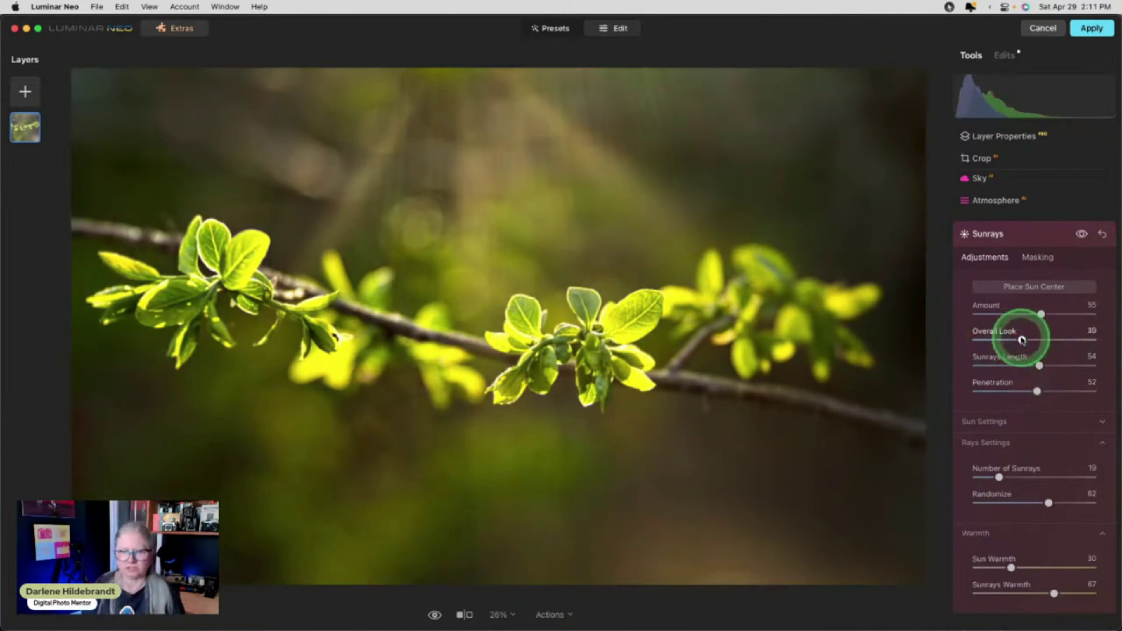
drag(1036, 391, 1064, 389)
mouse_move(1048, 503)
mouse_down()
mouse_move(978, 503)
mouse_move(1089, 495)
mouse_move(1036, 503)
mouse_up()
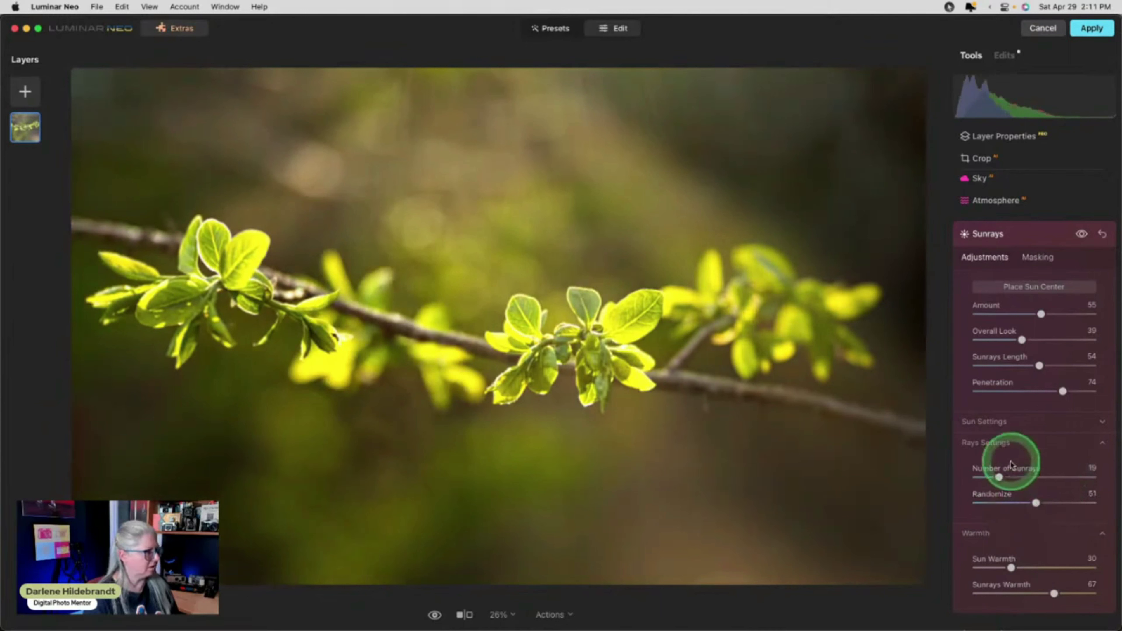
mouse_move(1041, 315)
mouse_down()
mouse_move(988, 339)
mouse_move(1032, 314)
mouse_up()
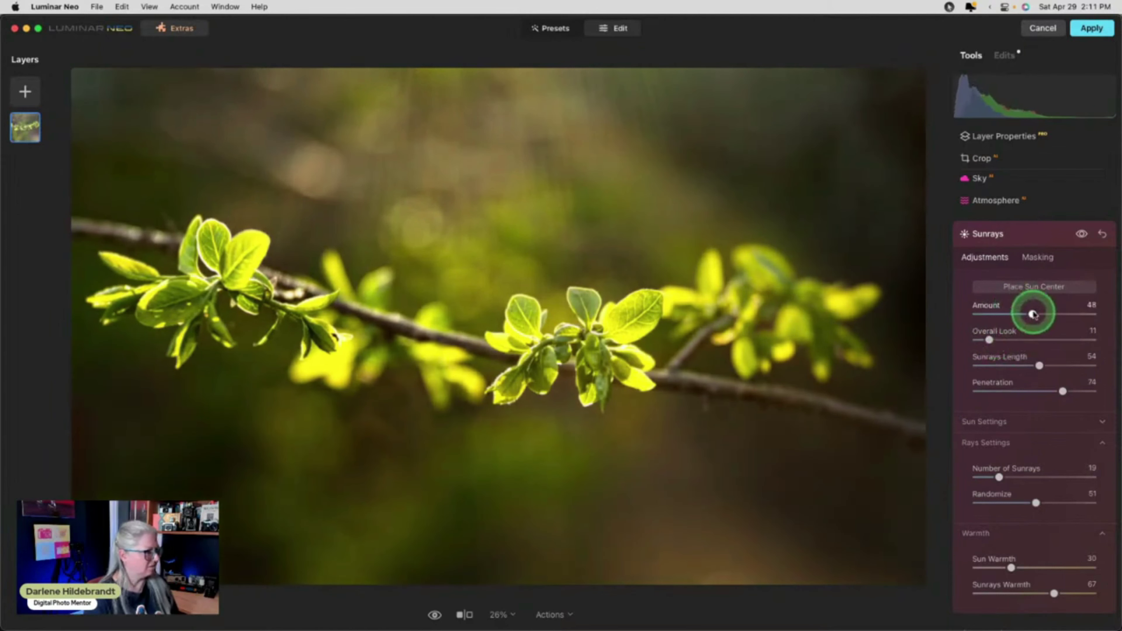
click(1080, 235)
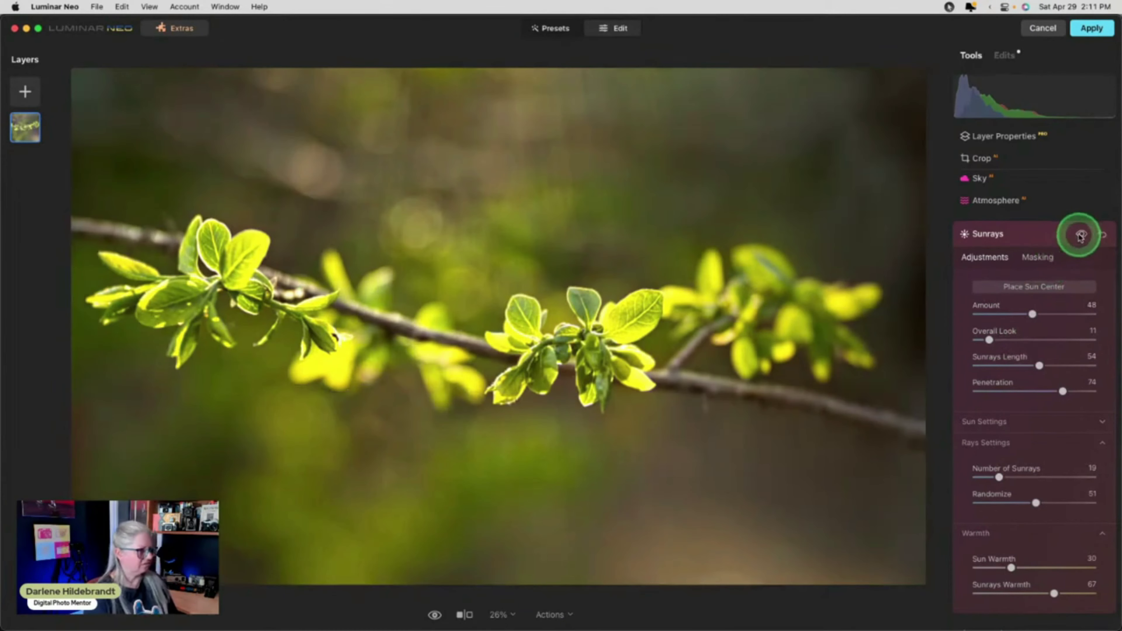
click(1081, 235)
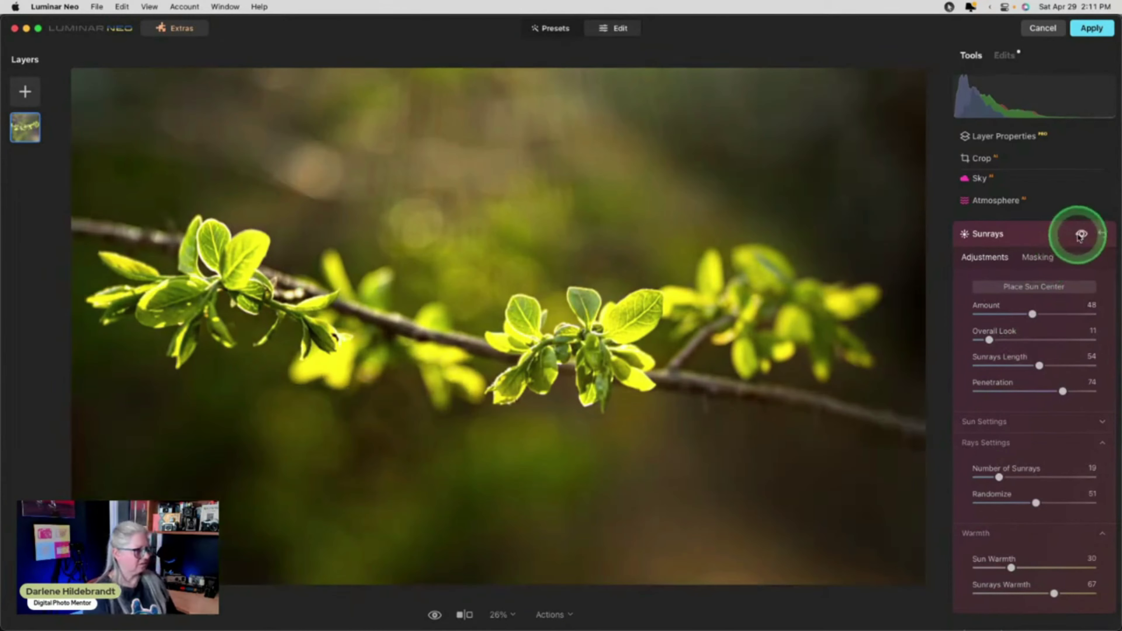
click(1024, 239)
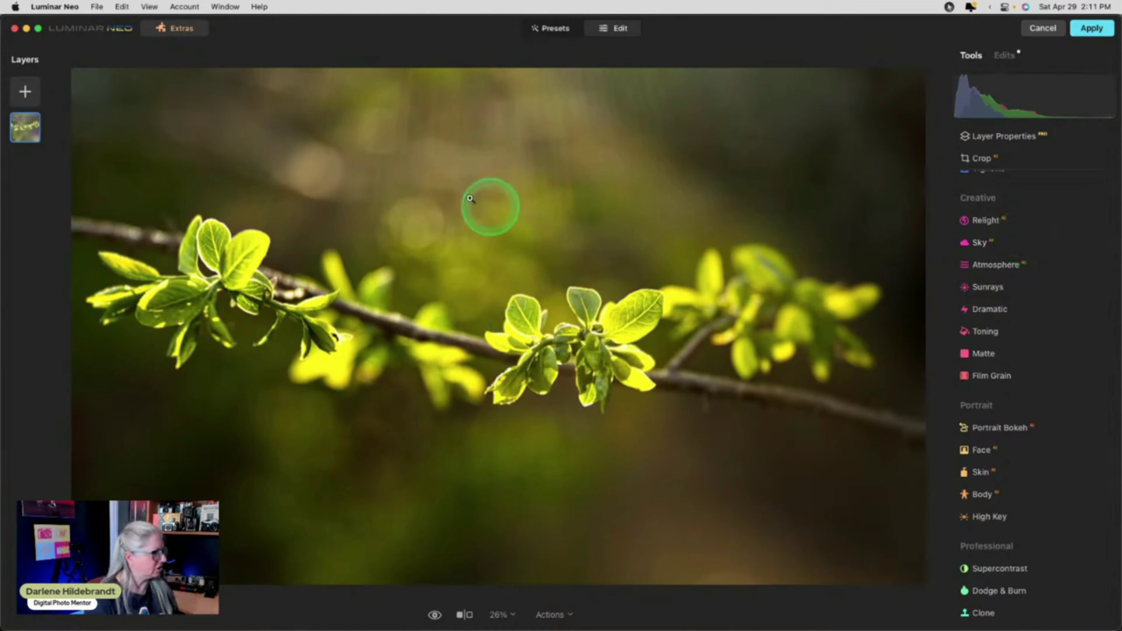
Add the beige bokeh-circles image from My Images as a new layer over the branch.
click(25, 93)
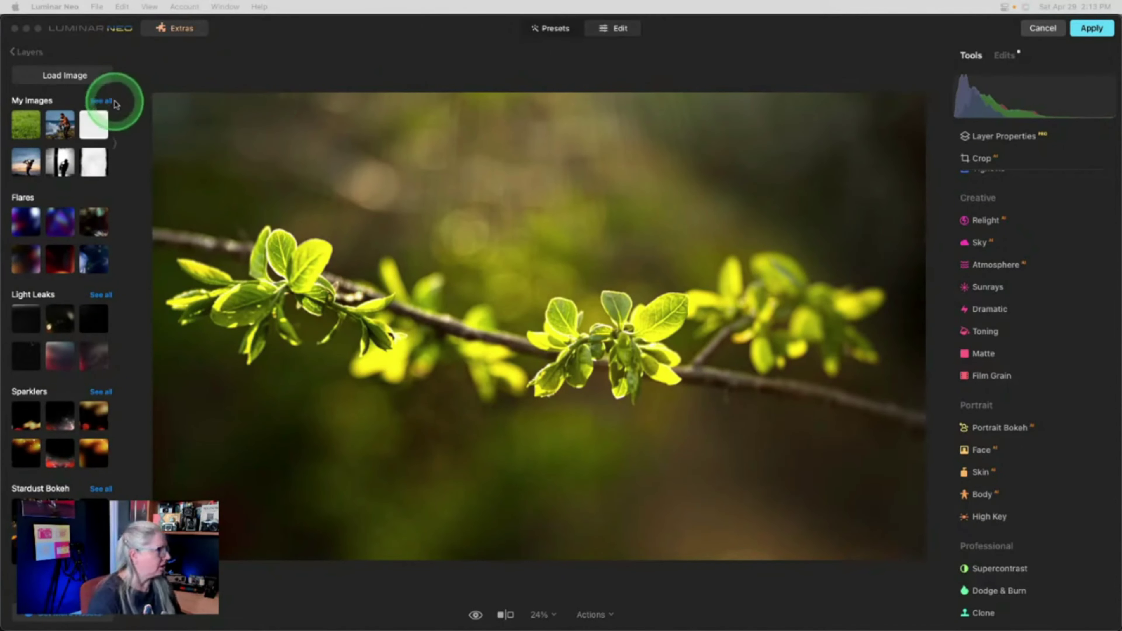
click(104, 101)
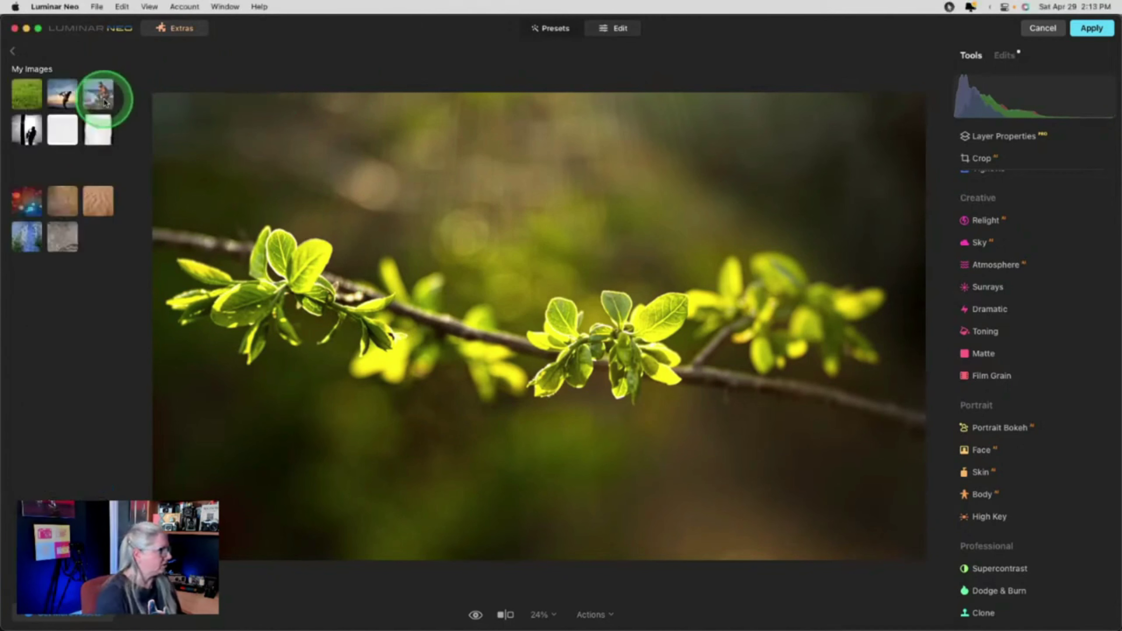
drag(25, 238, 56, 228)
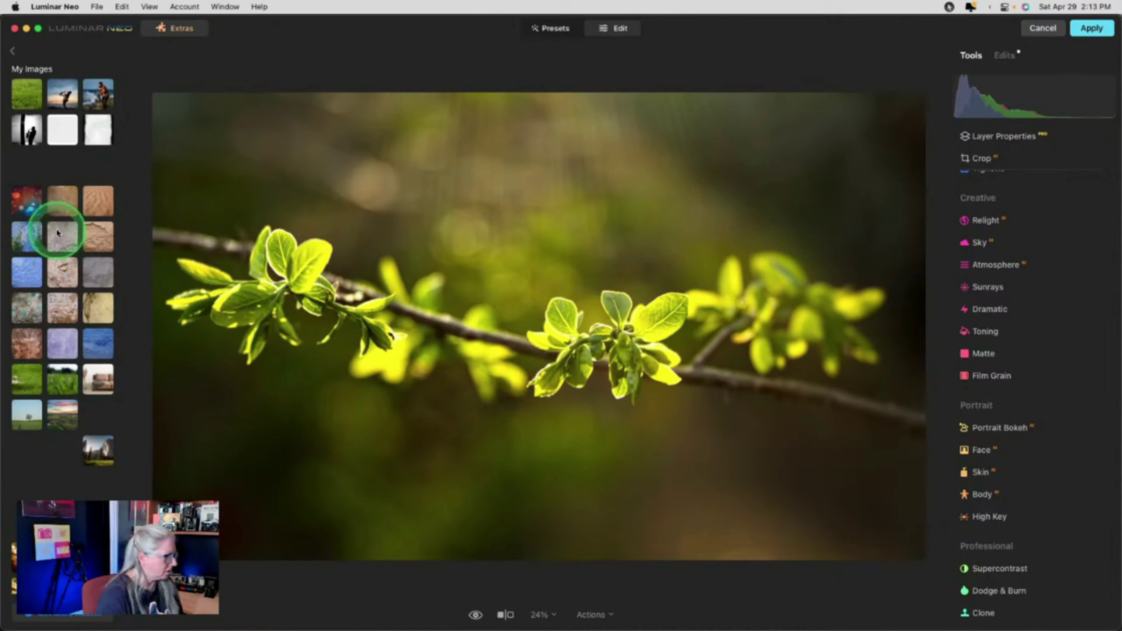
scroll(56, 228, down, 5)
scroll(56, 233, down, 4)
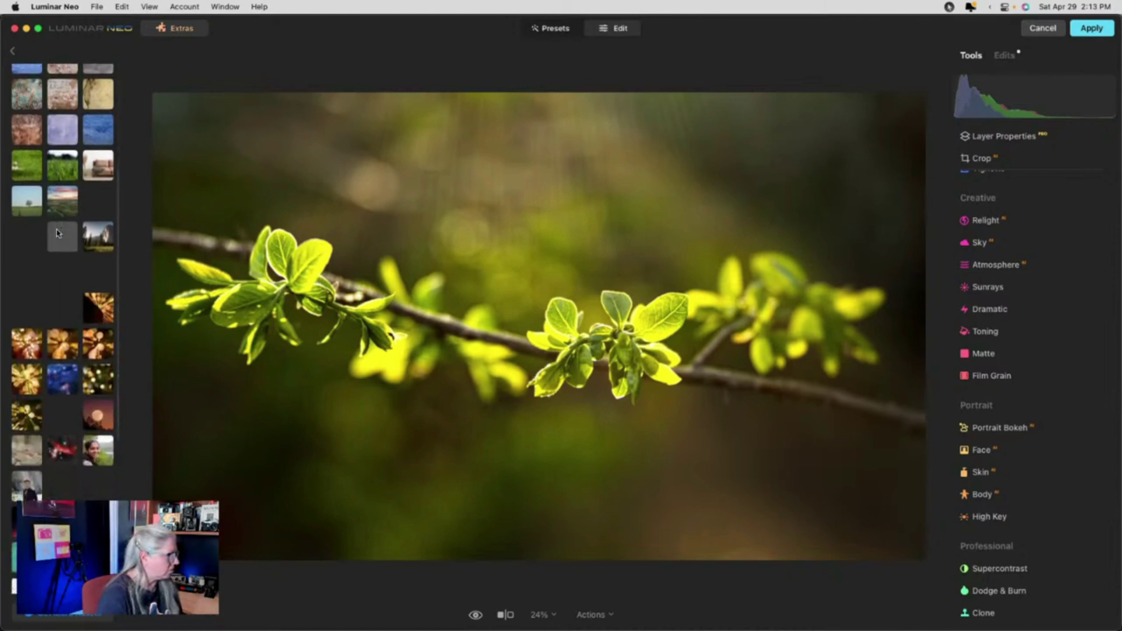
scroll(56, 228, down, 4)
click(38, 420)
drag(38, 422, 57, 400)
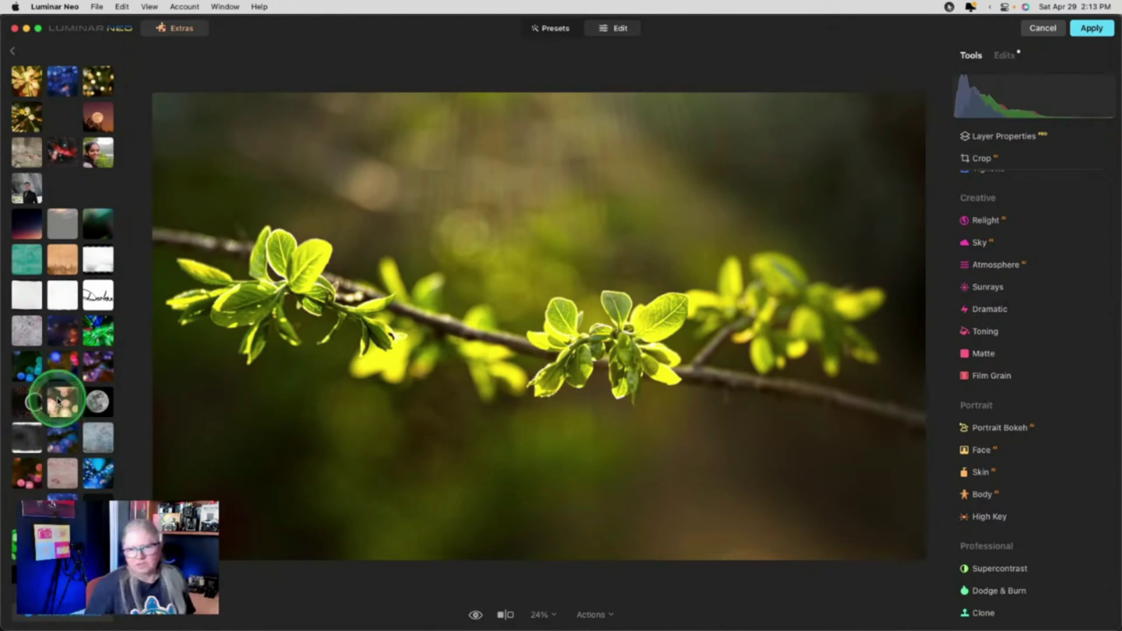
drag(57, 400, 915, 146)
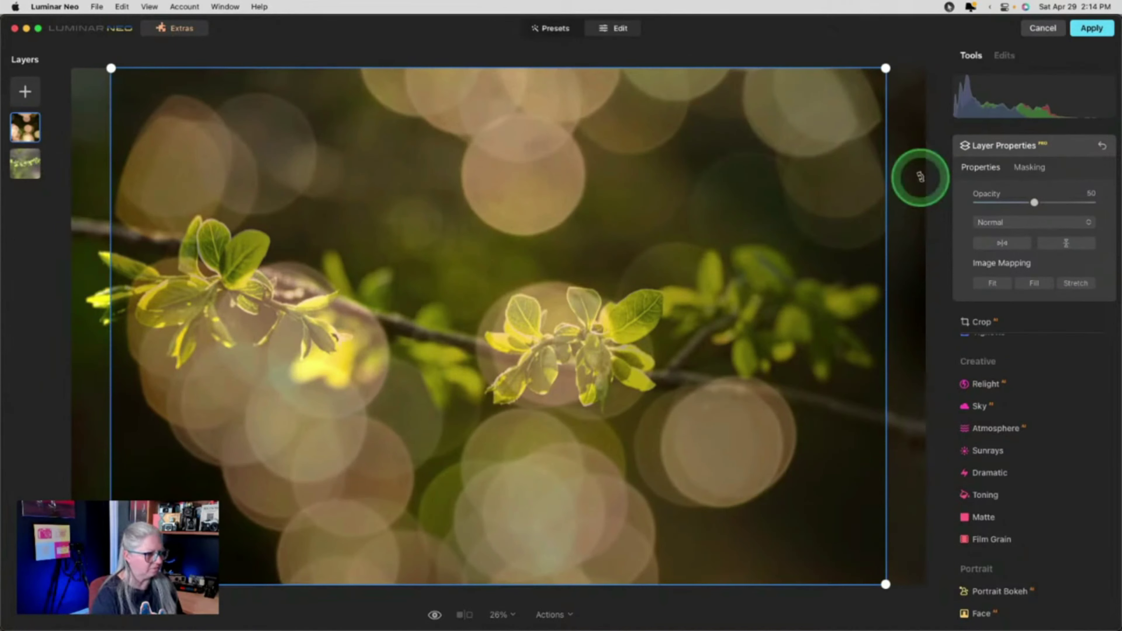
Stretch the bokeh layer to fill the photo and flip it to reposition the circles.
click(1075, 284)
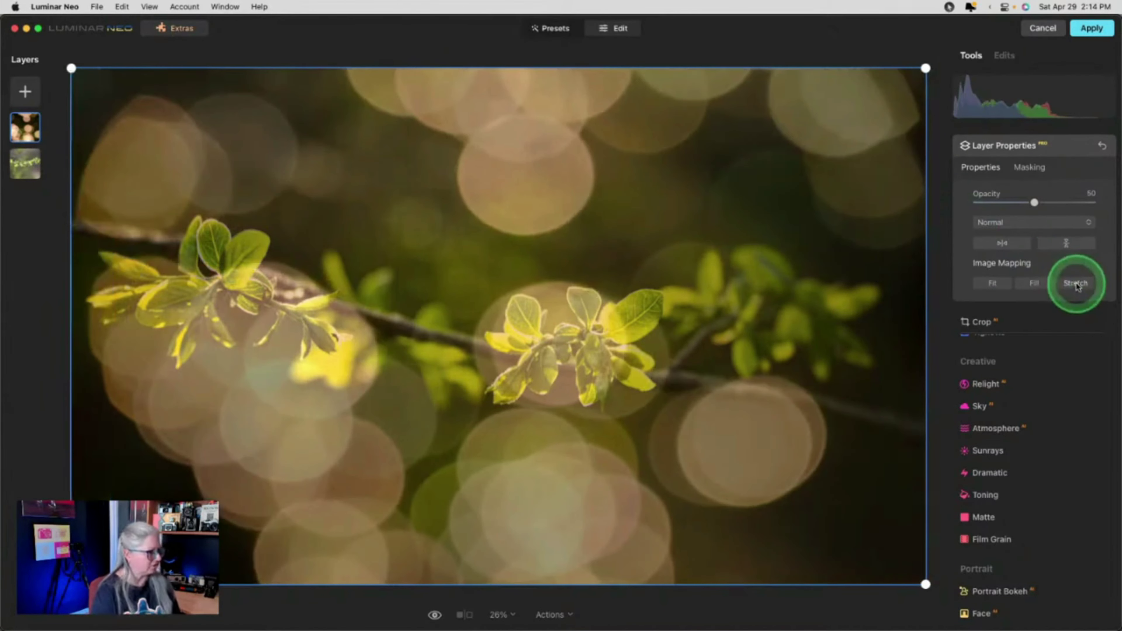
click(1009, 246)
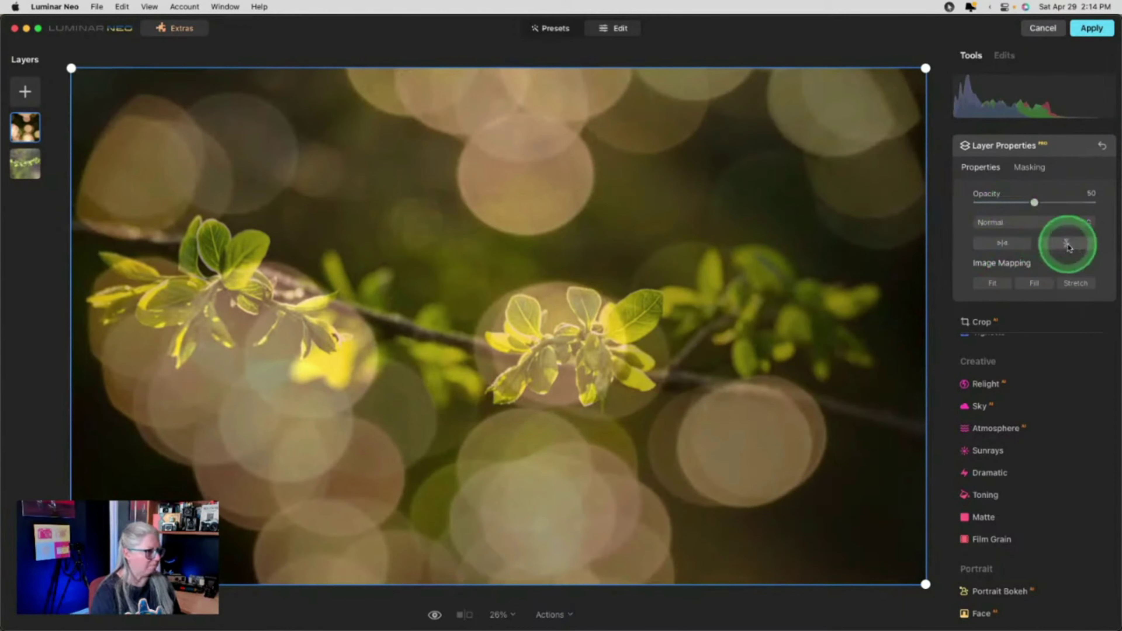
click(1067, 244)
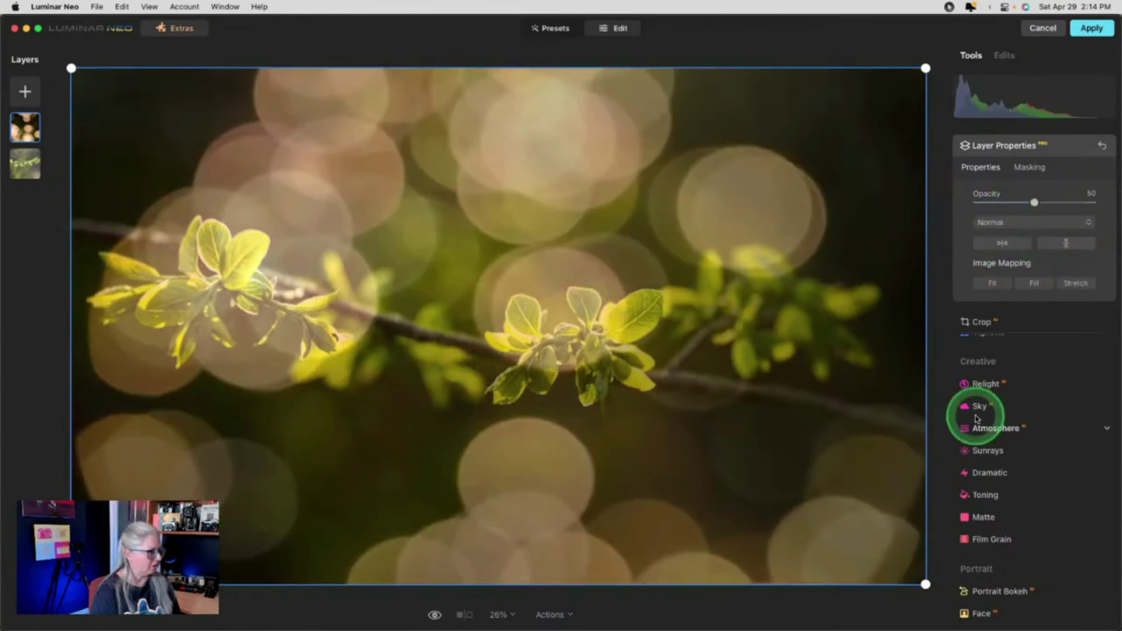
click(1004, 246)
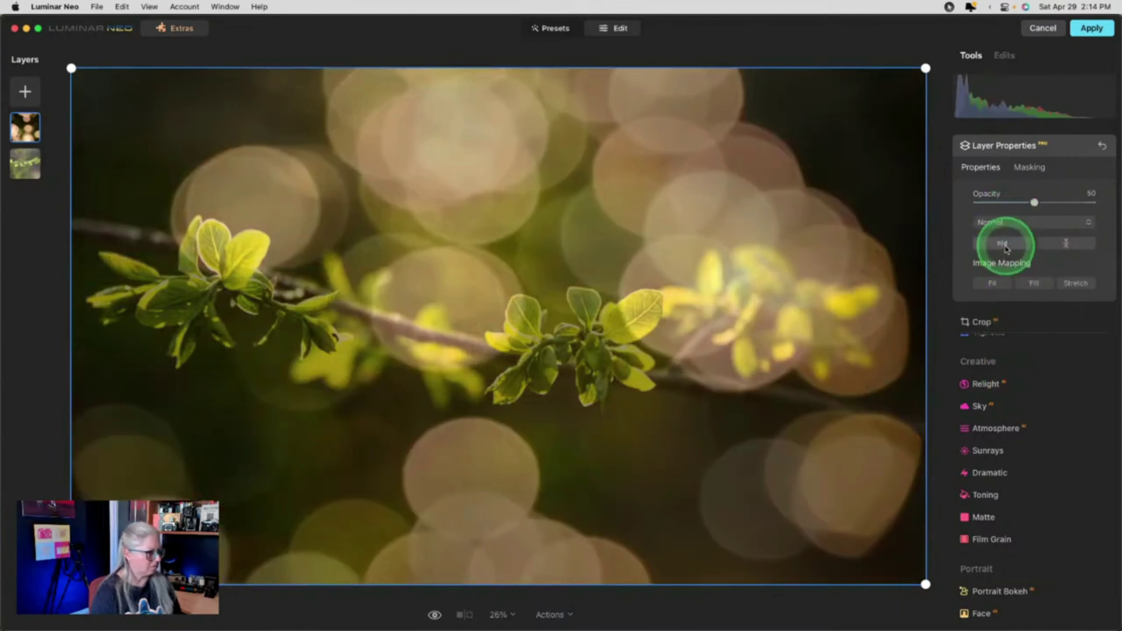
click(1004, 246)
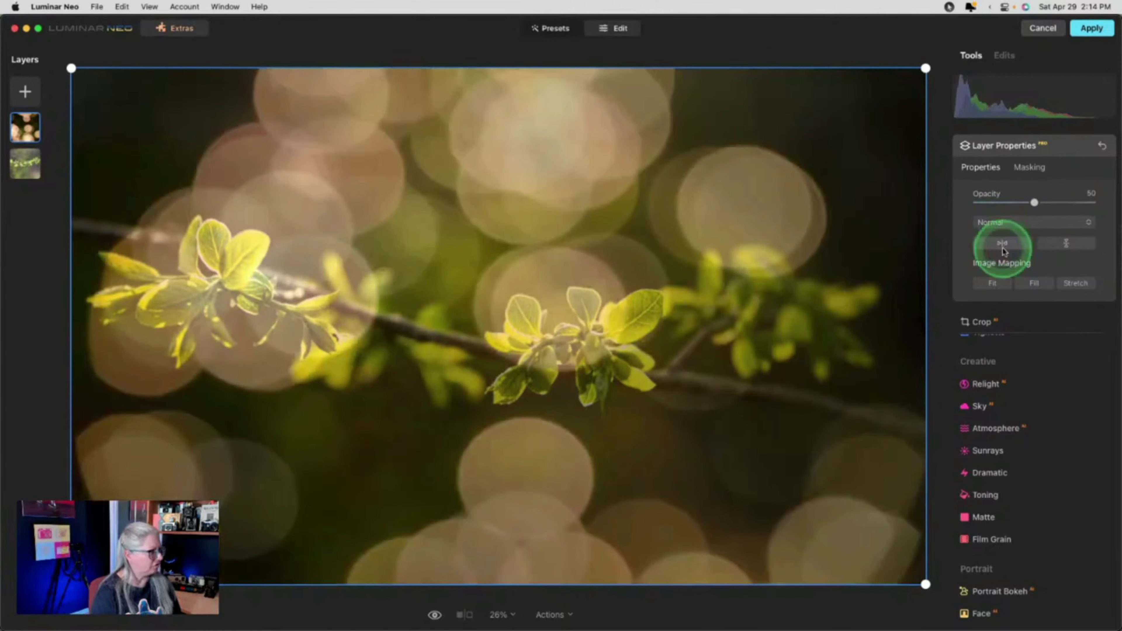
Blend the bokeh layer with Soft Light at Opacity 46, after trying Lighten and Overlay.
click(1018, 222)
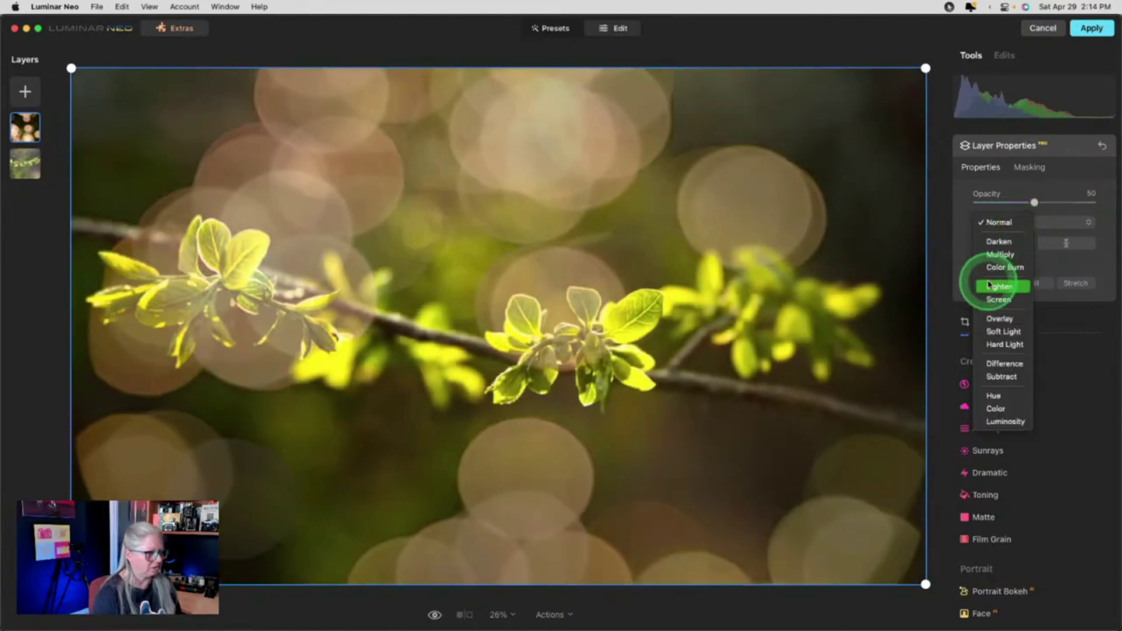
click(988, 285)
click(1007, 224)
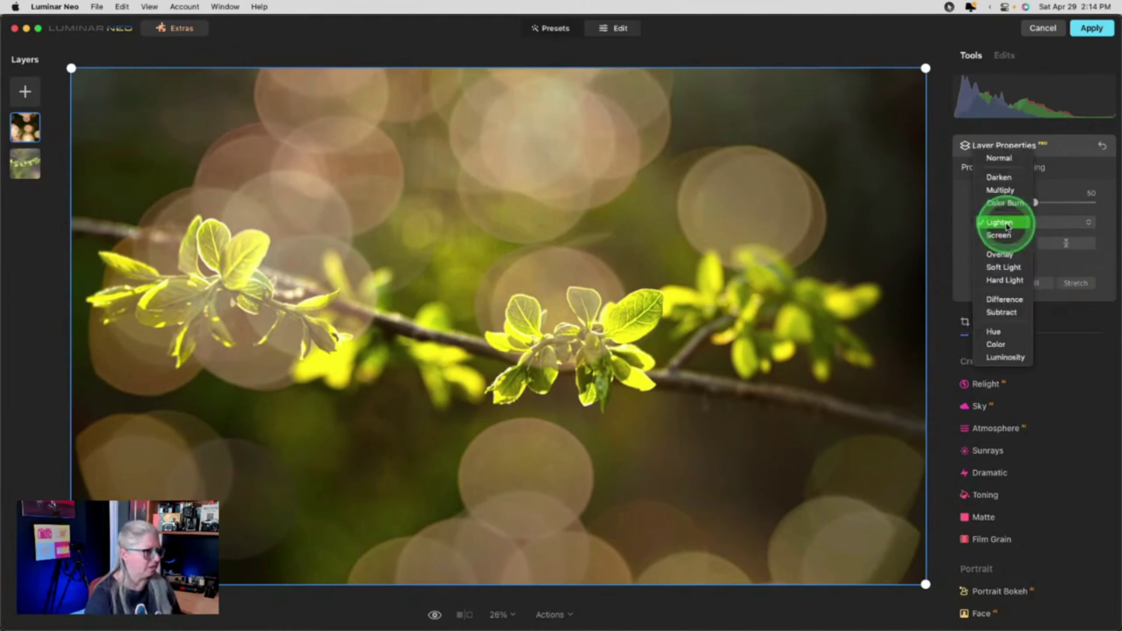
click(1000, 254)
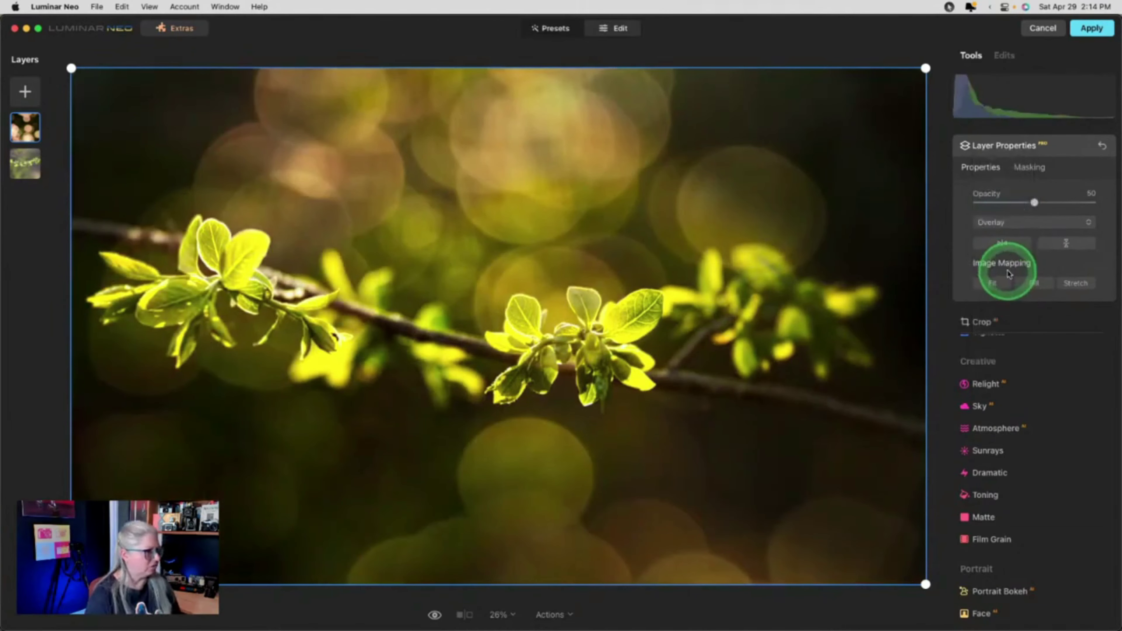
drag(1034, 202, 1000, 201)
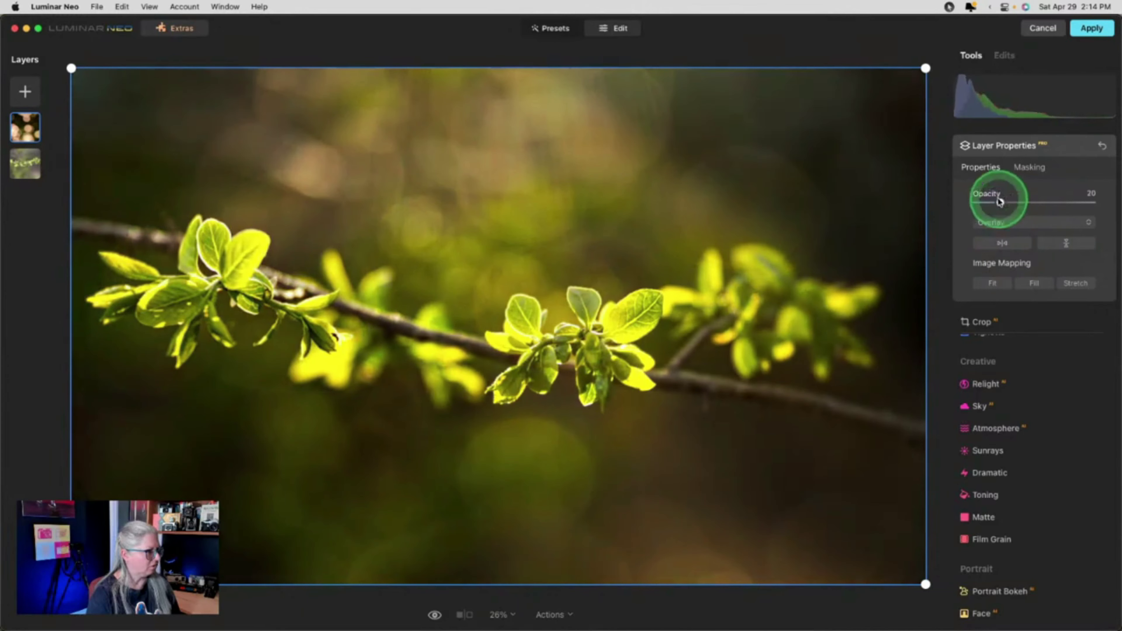
click(991, 222)
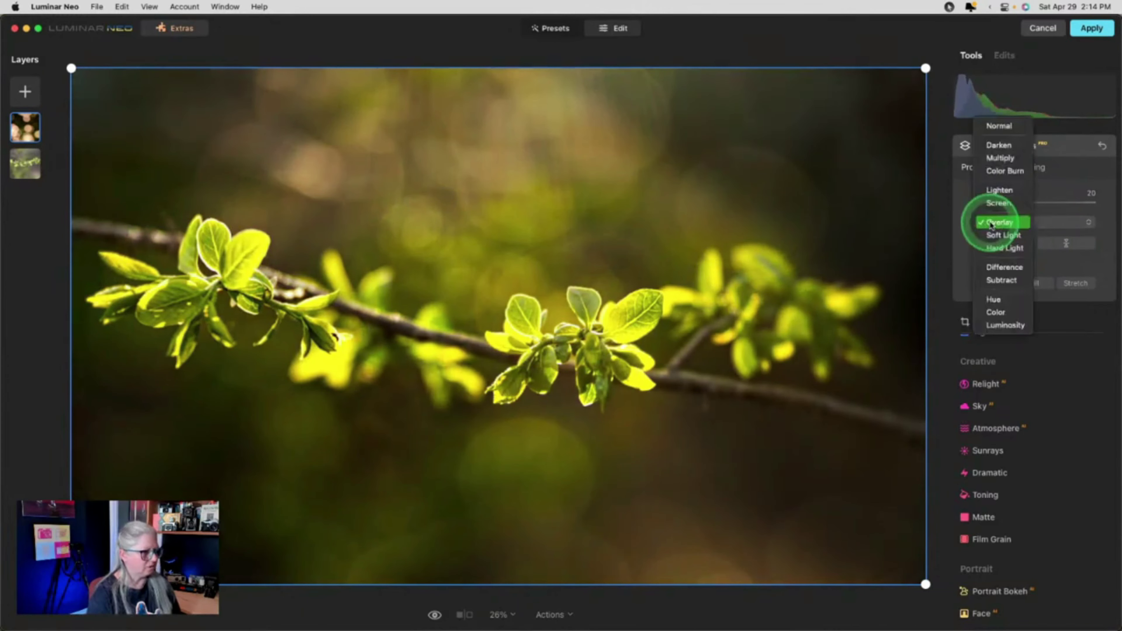
click(990, 235)
drag(998, 202, 1030, 202)
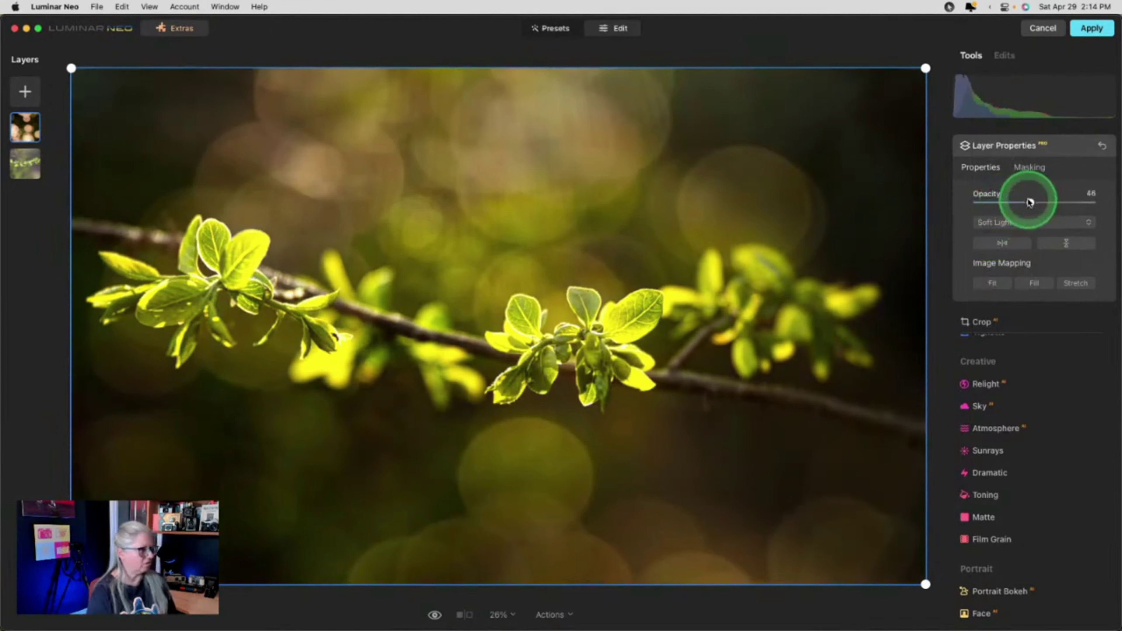
click(1059, 147)
Hide the warm bokeh layer and add the green bokeh image as a layer stretched to fill the photo.
right_click(18, 131)
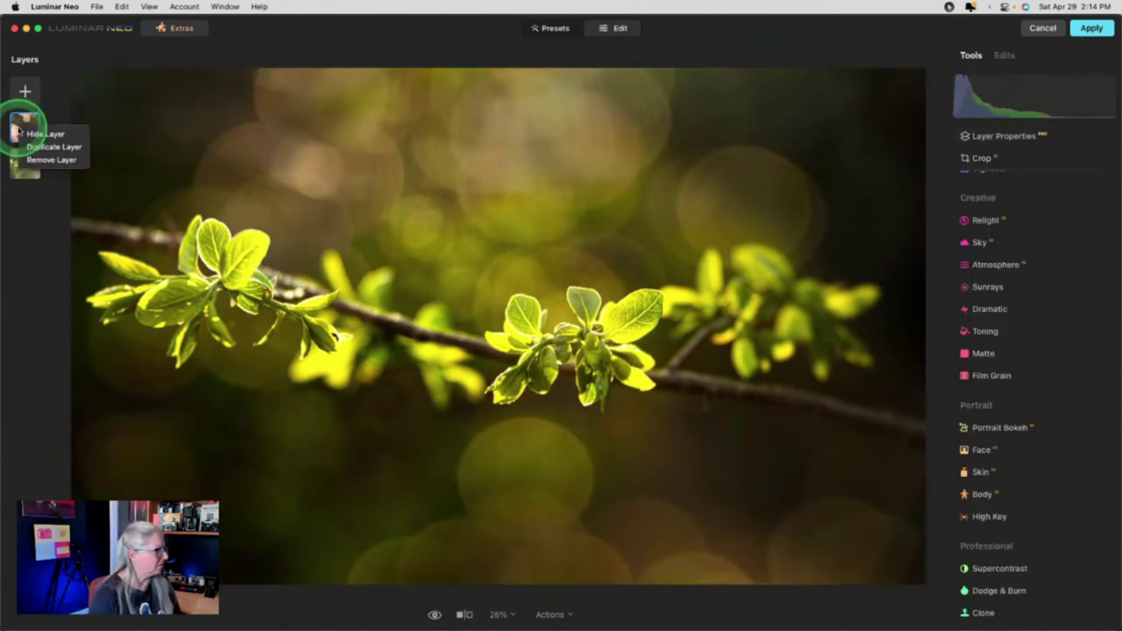
click(26, 133)
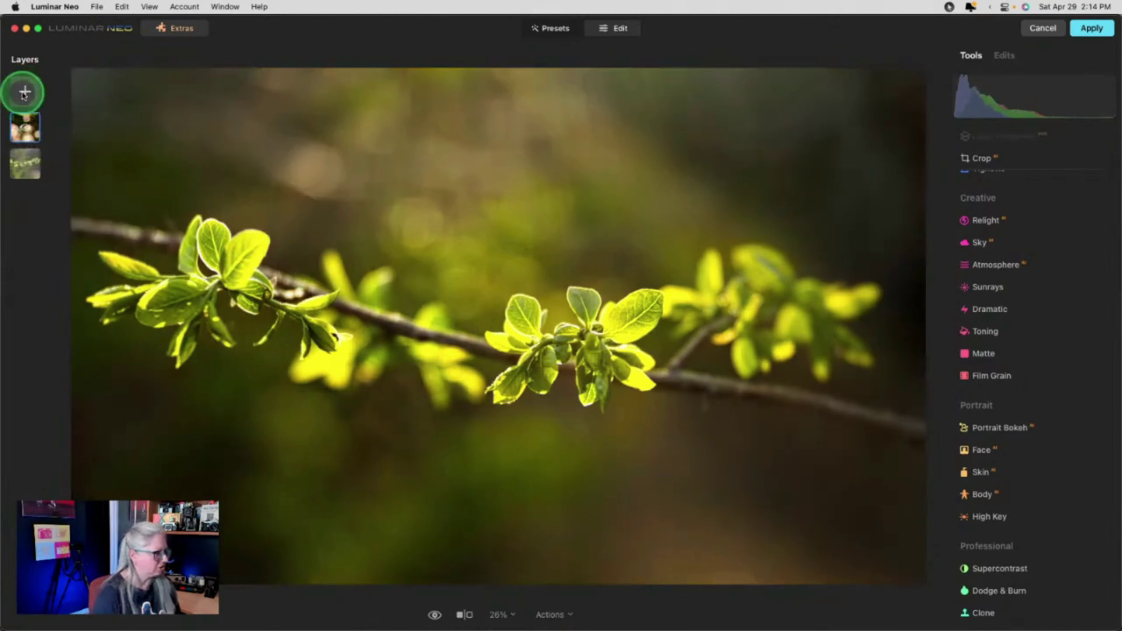
click(24, 93)
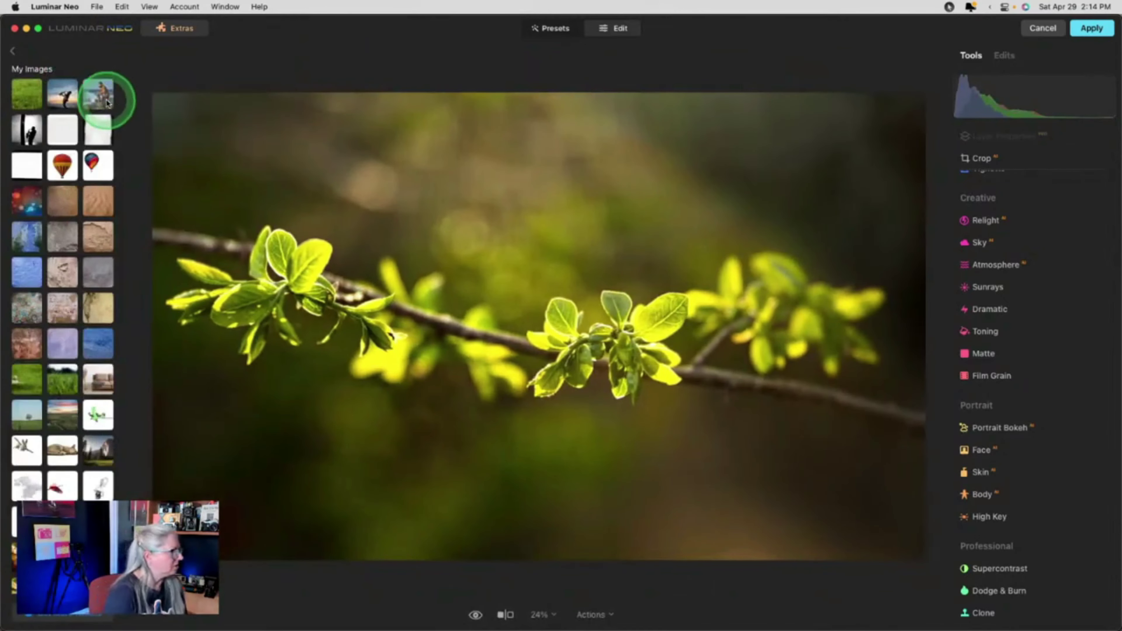
scroll(3, 384, down, 15)
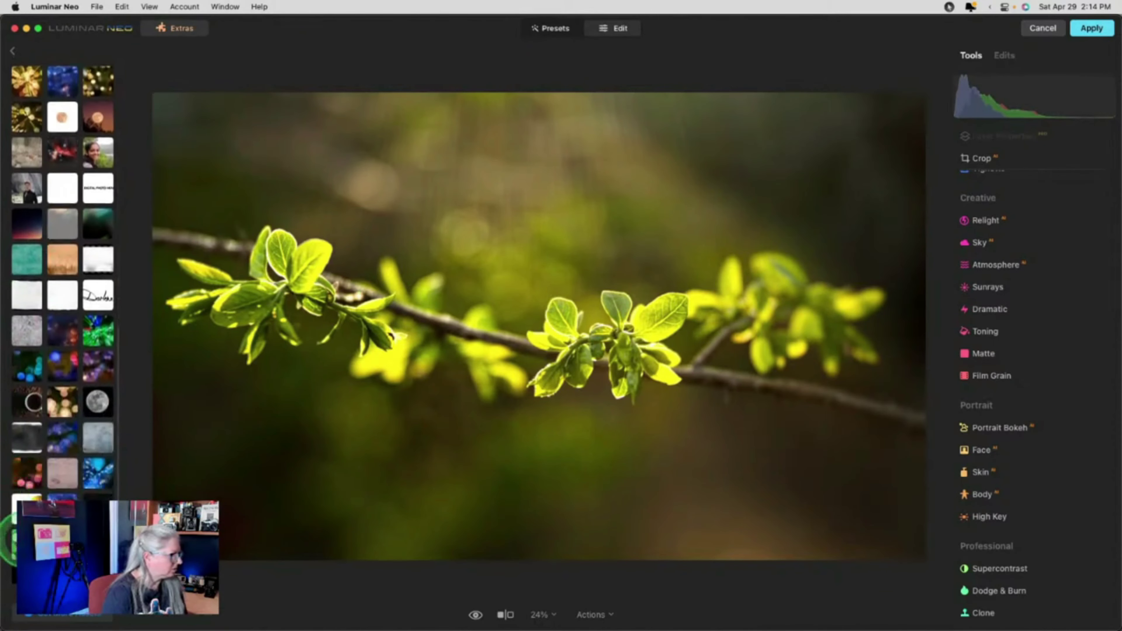
click(98, 330)
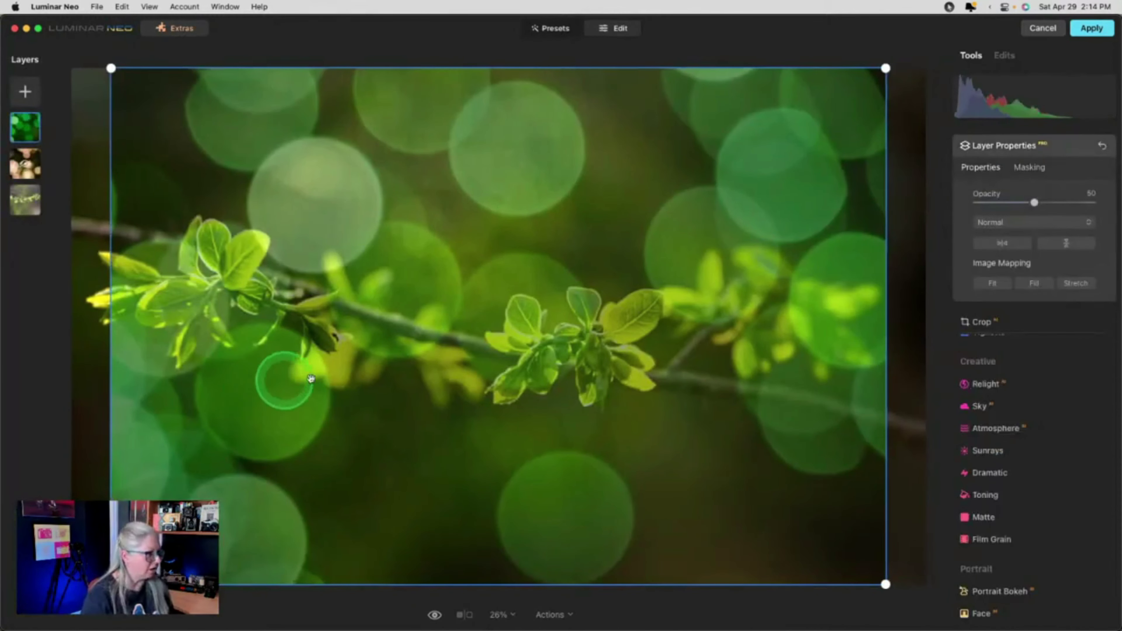
click(1080, 282)
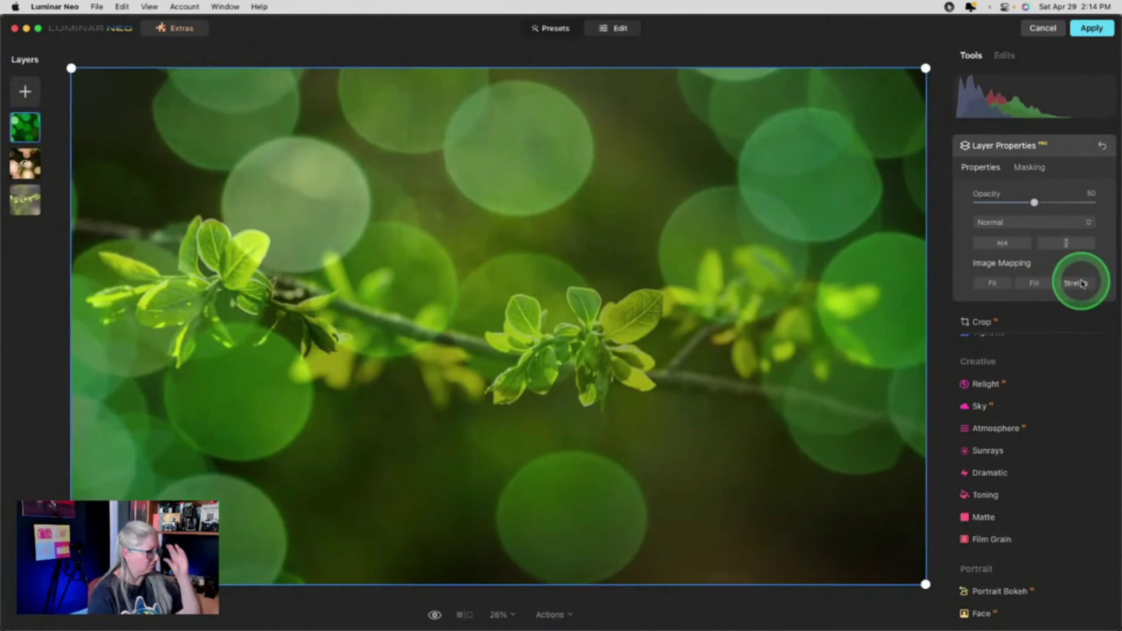
click(1035, 283)
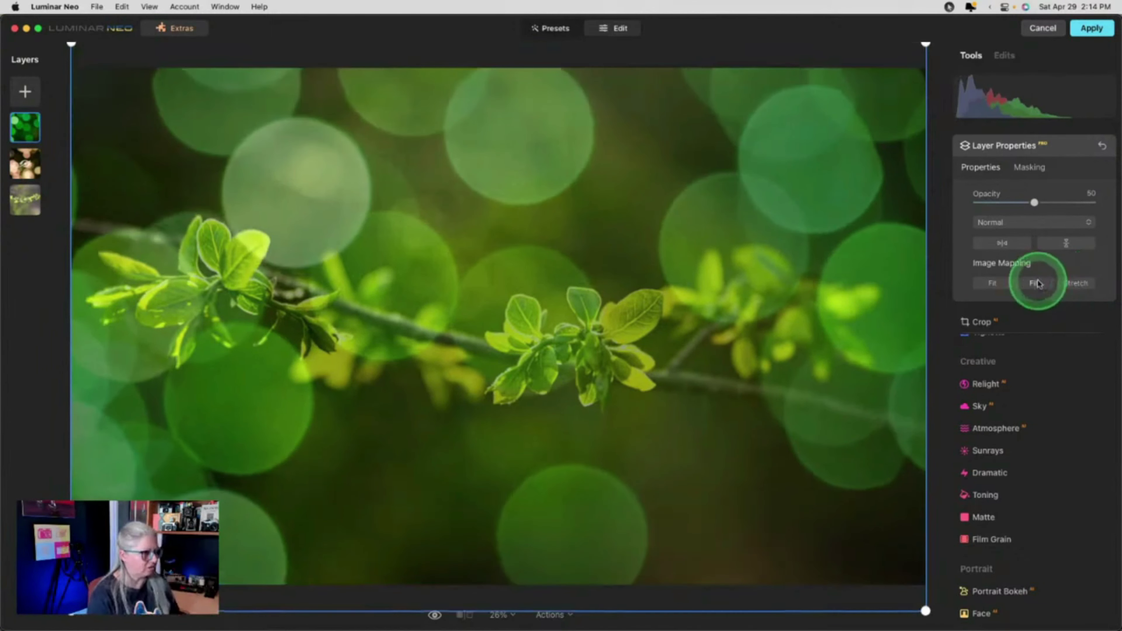
click(1064, 283)
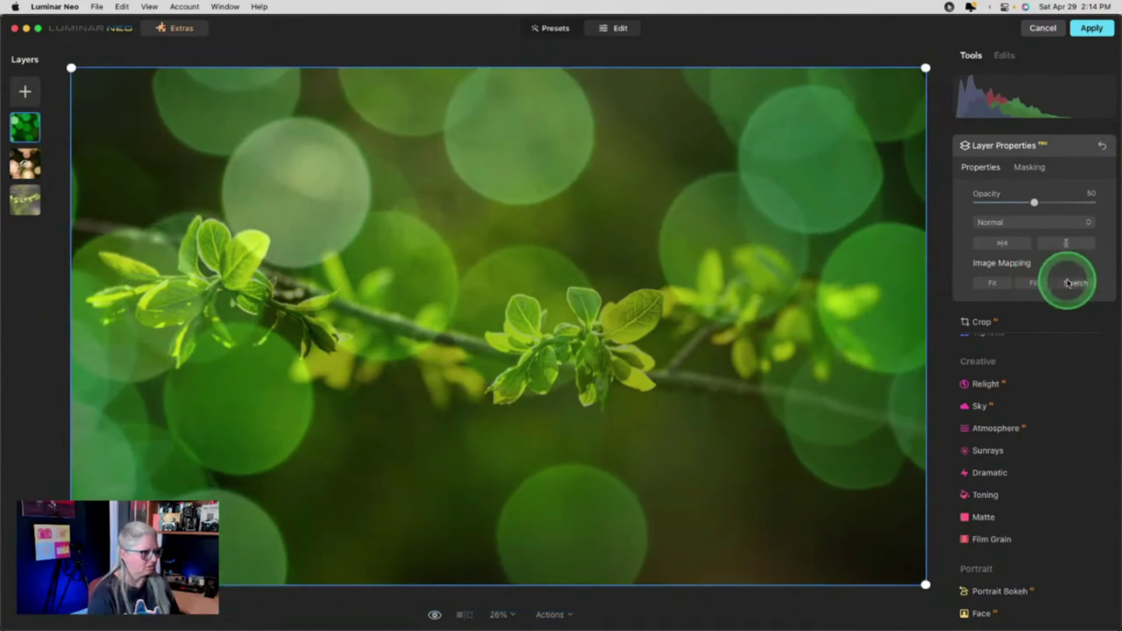
Blend the green bokeh layer with Soft Light after trying Lighten and Screen.
click(1038, 228)
click(999, 283)
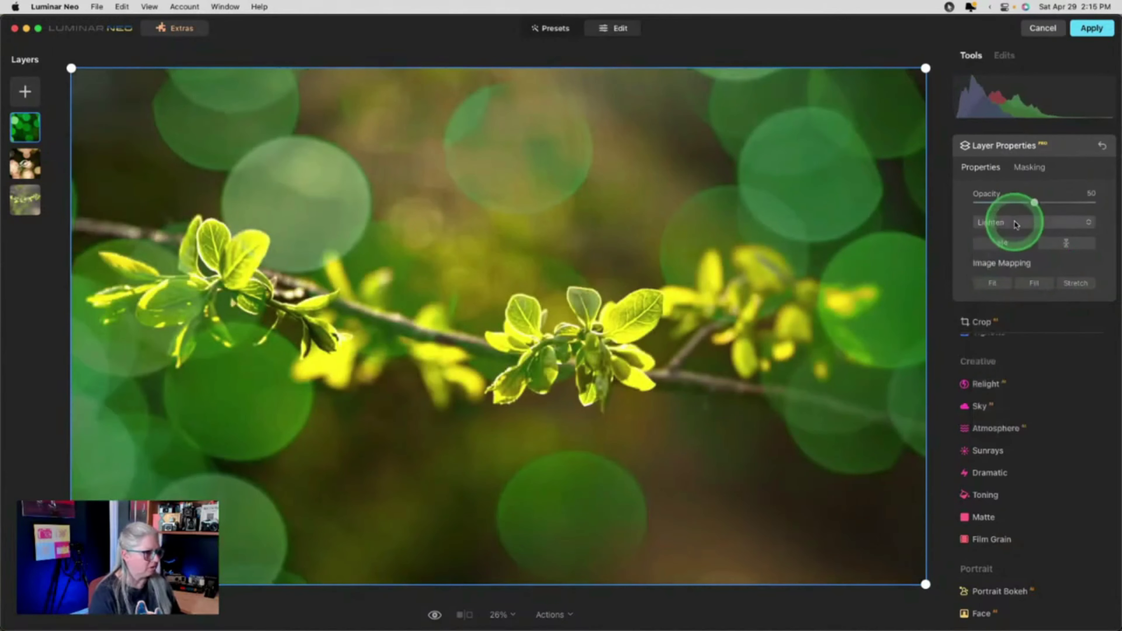
mouse_move(1034, 203)
mouse_down()
mouse_move(1091, 203)
mouse_move(1051, 203)
mouse_up()
click(989, 220)
click(988, 236)
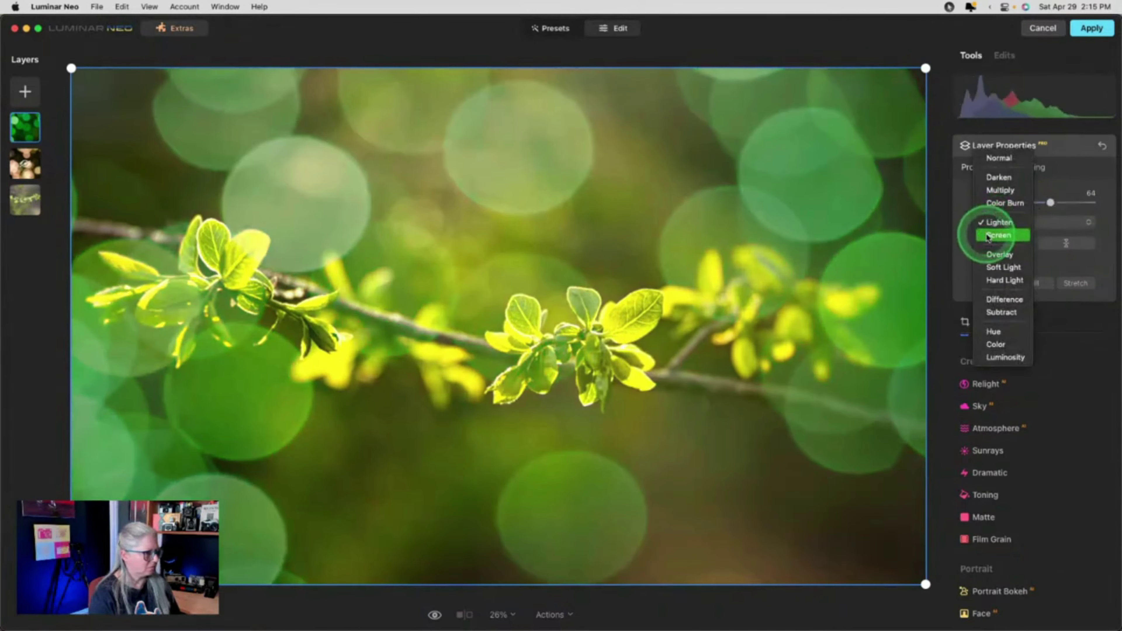
click(990, 221)
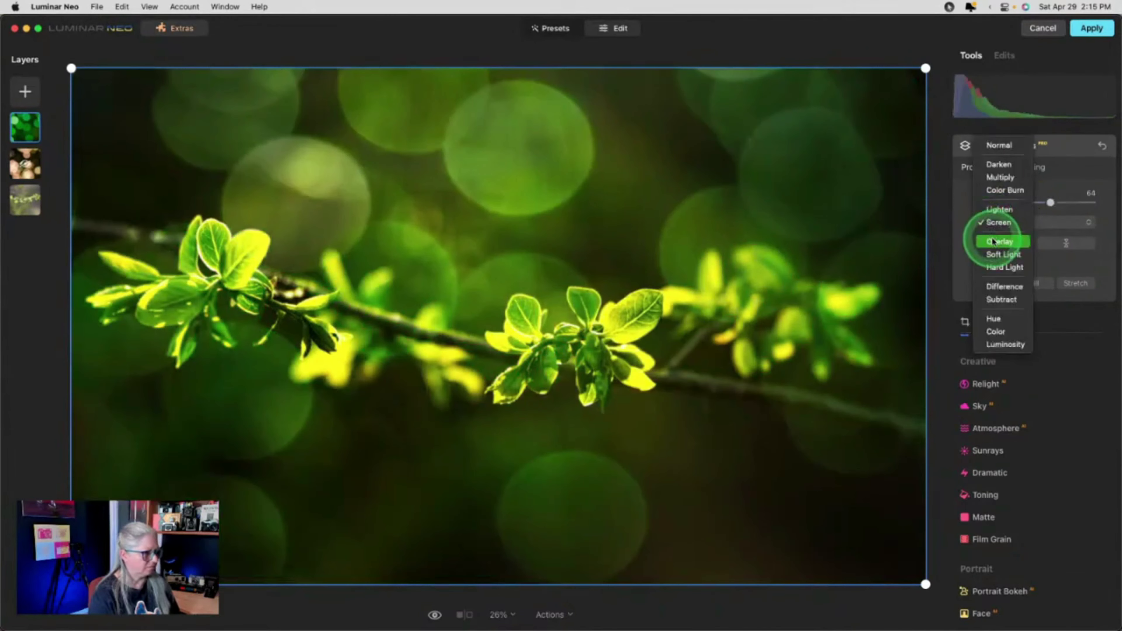
click(995, 254)
mouse_move(1051, 202)
mouse_down()
mouse_move(1025, 202)
mouse_move(1044, 203)
mouse_up()
Flip the green bokeh to reposition its circles and raise its opacity to 100.
click(1068, 243)
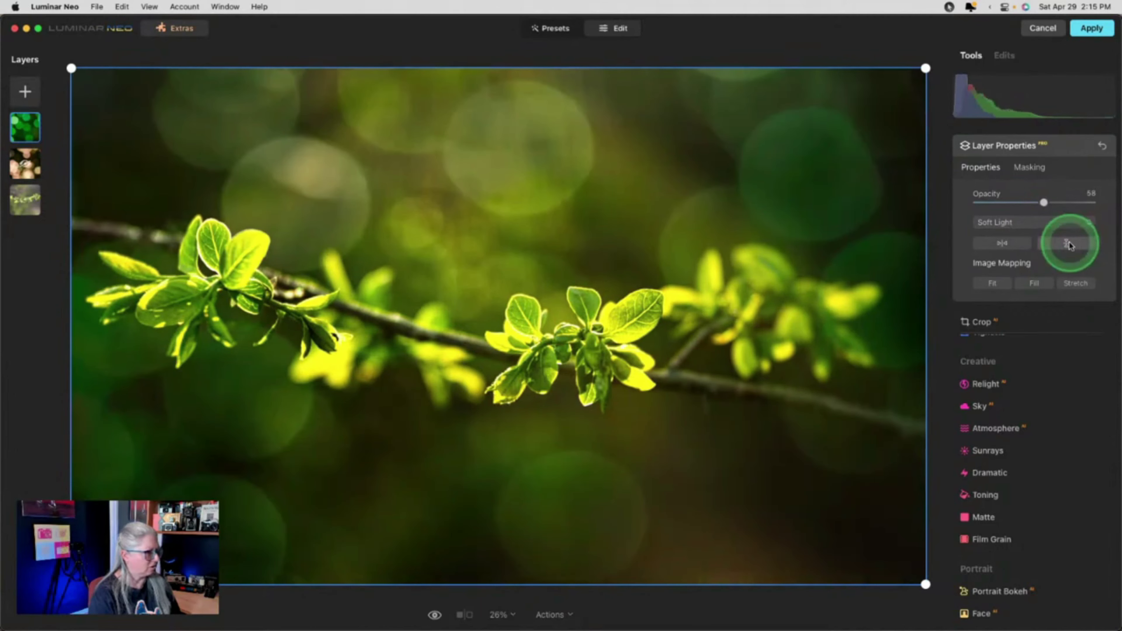
click(1012, 243)
click(1014, 244)
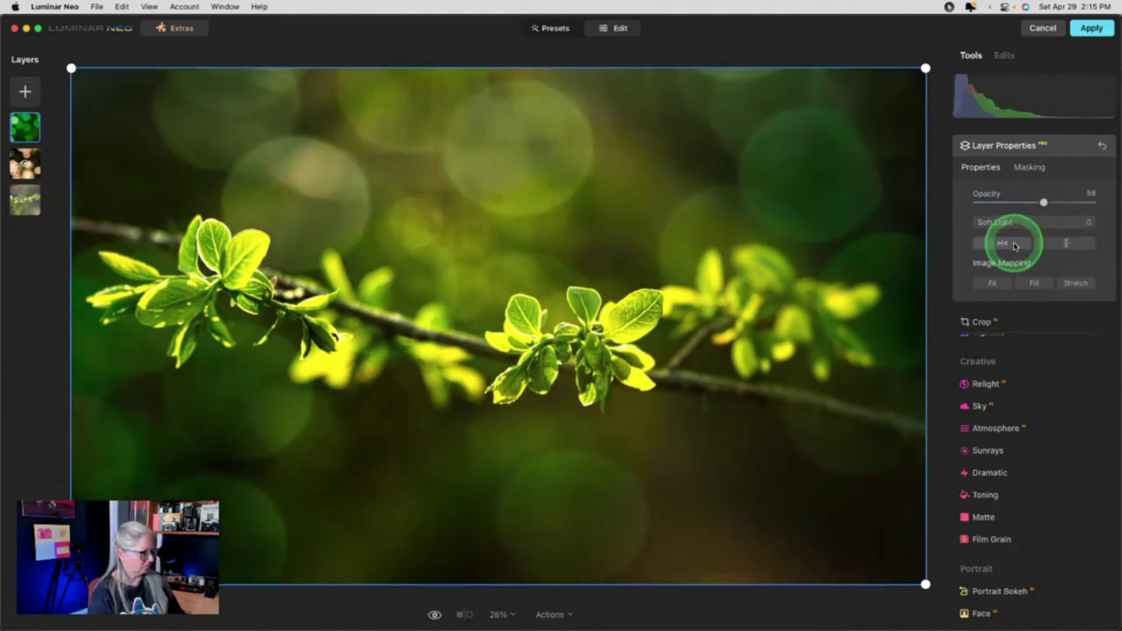
click(1063, 244)
click(1004, 245)
click(1005, 245)
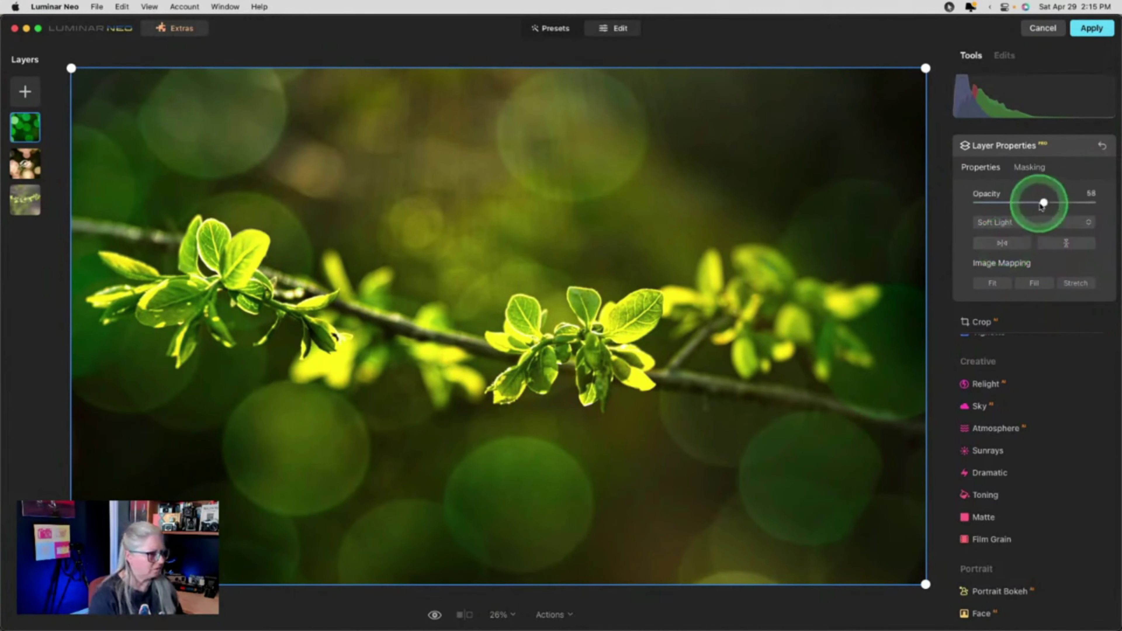
drag(1044, 202, 1080, 220)
click(1037, 224)
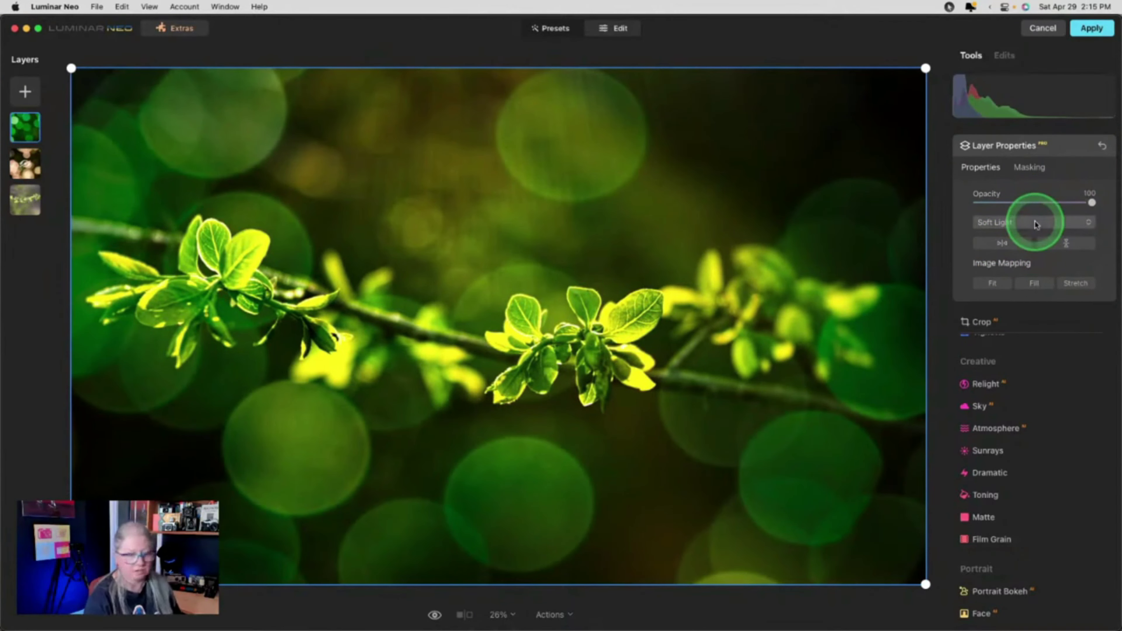
Add a linear gradient mask to the green bokeh layer, shifted higher up the photo.
click(1024, 174)
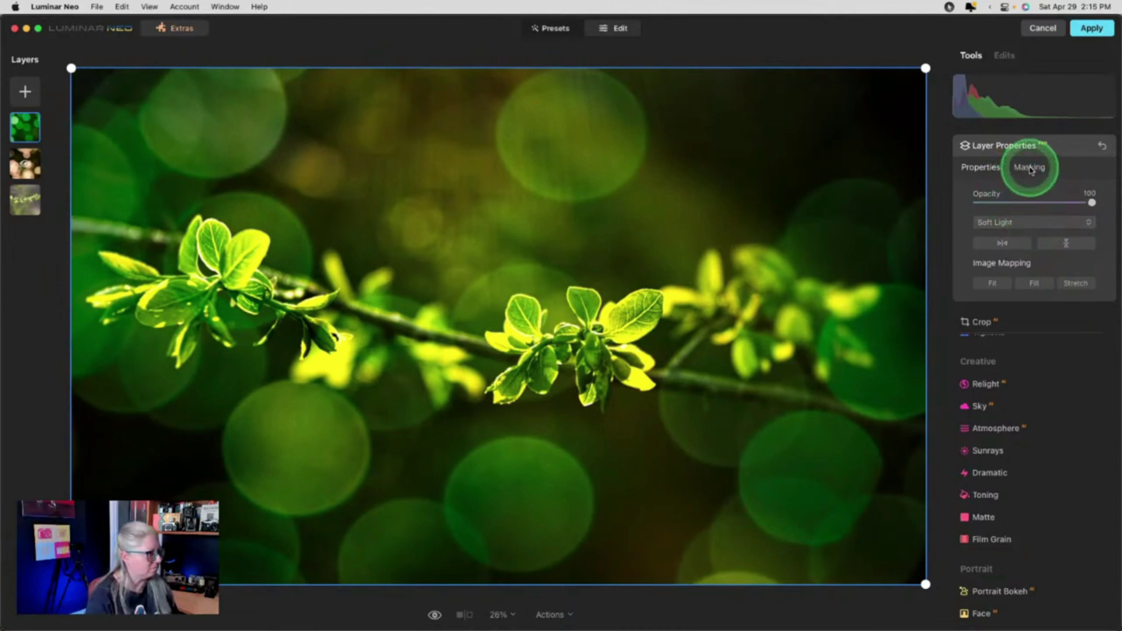
click(992, 212)
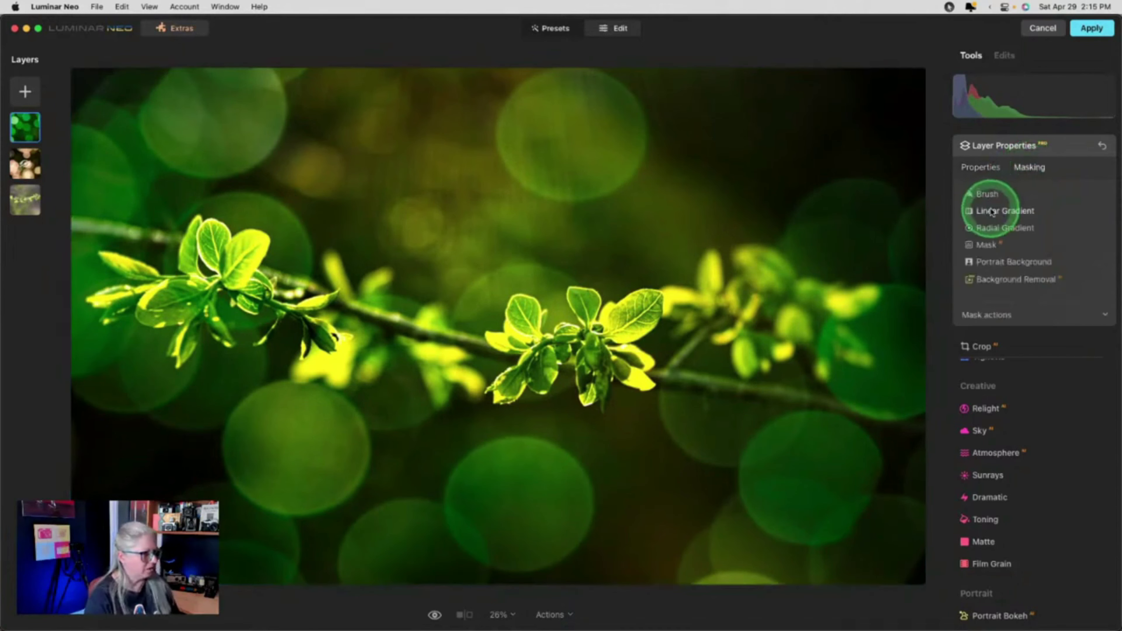
drag(514, 408, 517, 147)
drag(513, 283, 521, 235)
click(981, 190)
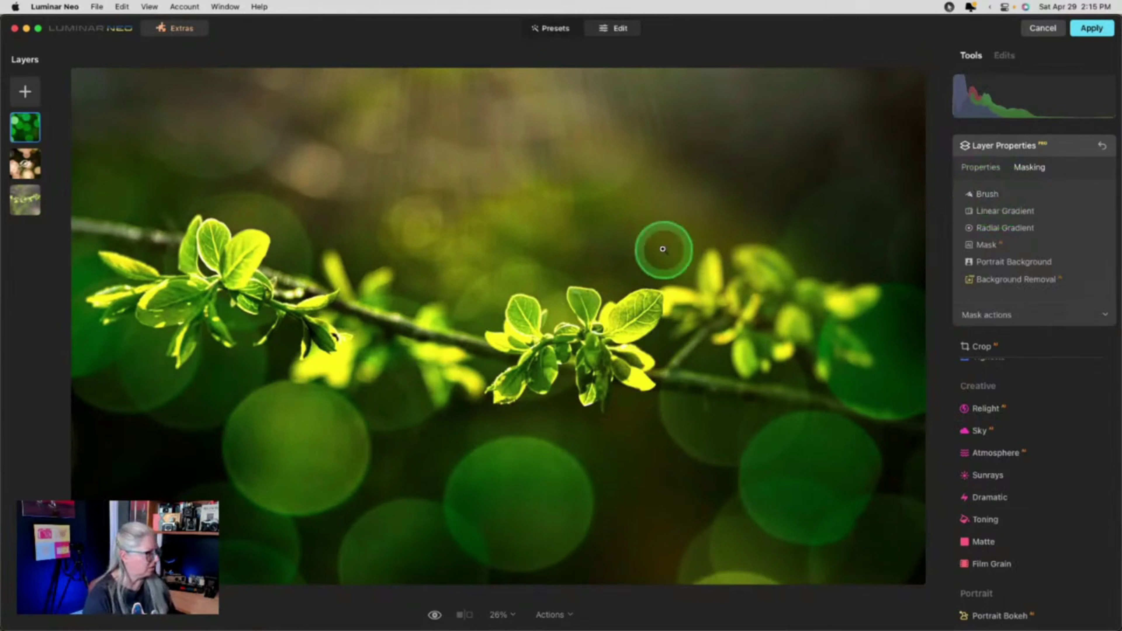
Brush-erase the overlay around the right-hand leaves with Erase, Strength 52, Size 172.
click(985, 194)
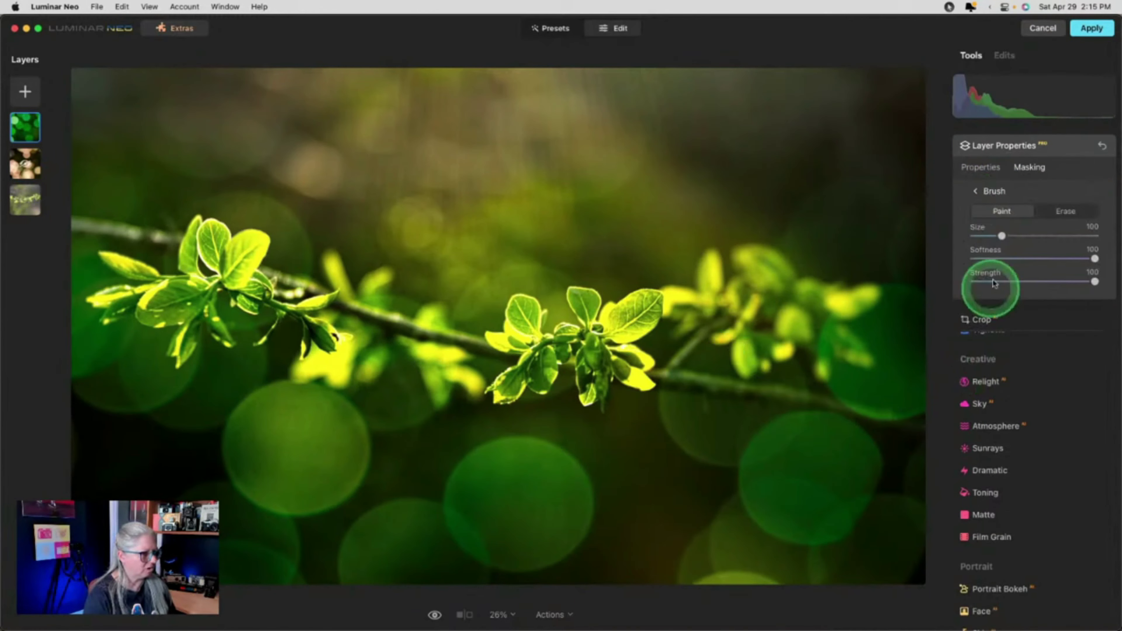
click(1065, 210)
click(1037, 282)
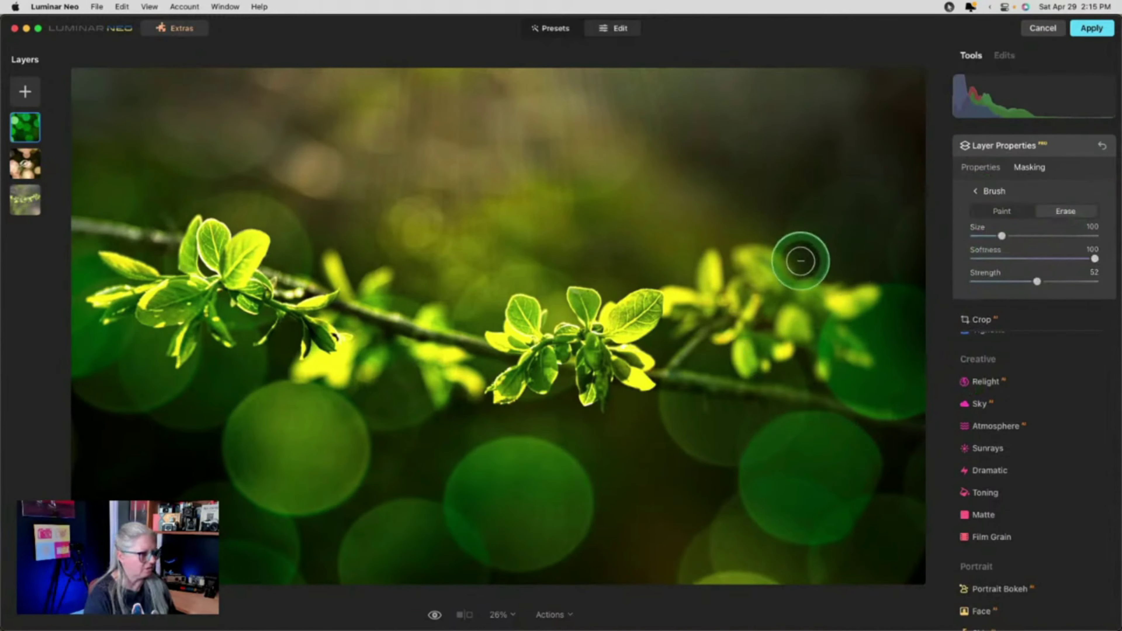
key(bracketright)
key(bracketright)
key(bracketright)
mouse_move(847, 326)
mouse_down()
mouse_move(806, 275)
mouse_move(876, 350)
mouse_move(928, 365)
mouse_move(838, 293)
mouse_move(919, 335)
mouse_move(906, 393)
mouse_move(790, 326)
mouse_up()
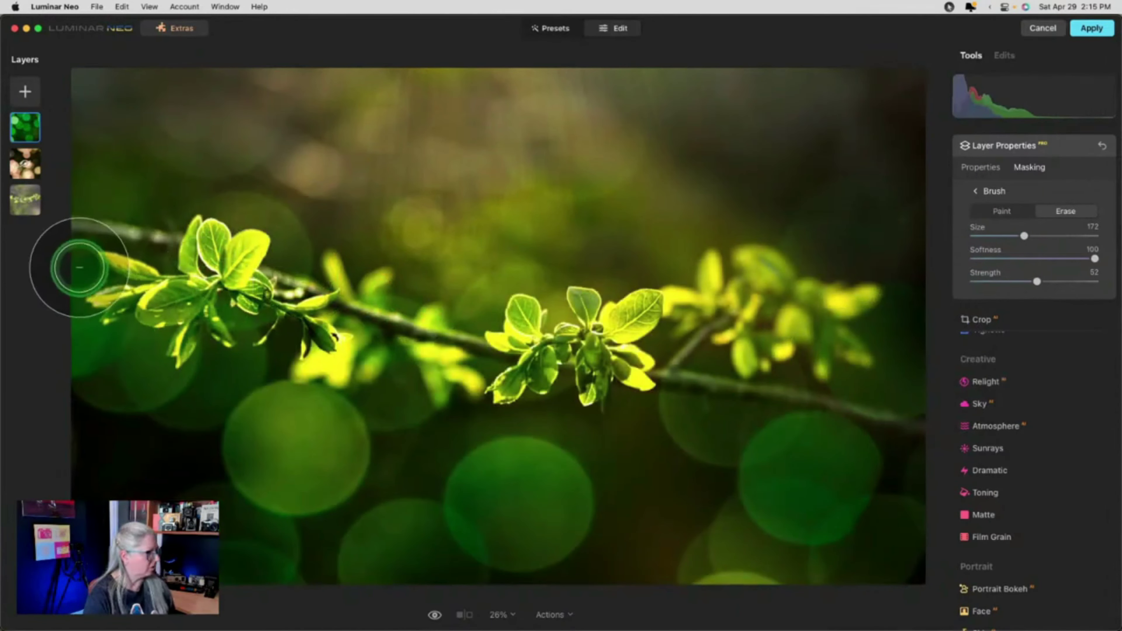
click(1055, 147)
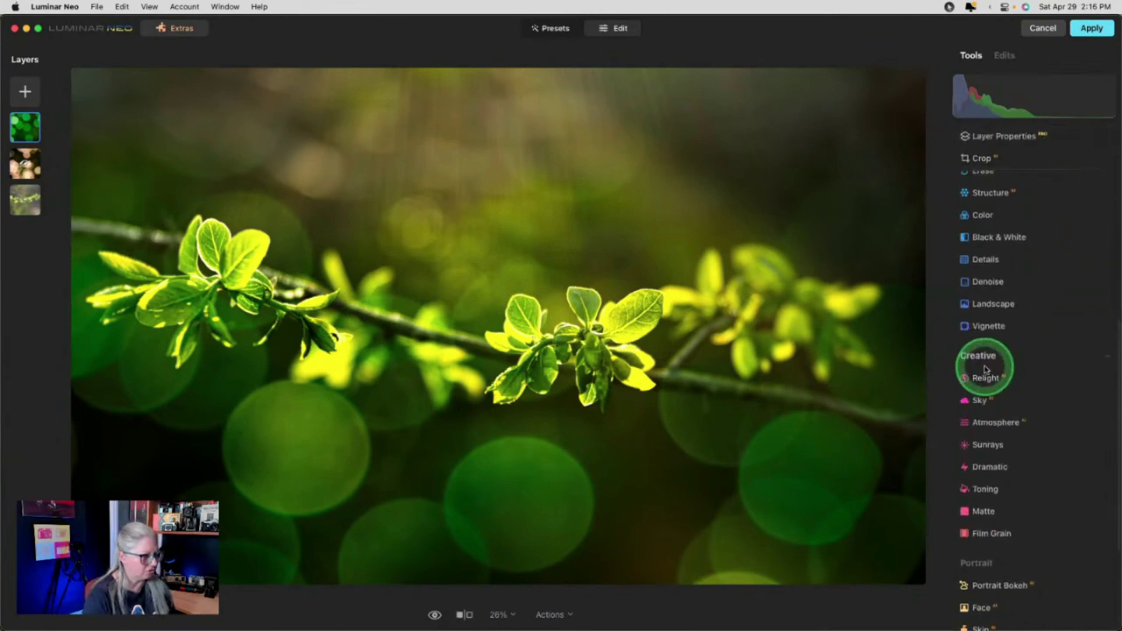
In Color's HSL hue controls, try Green hue and overall Hue Shift adjustments.
click(982, 216)
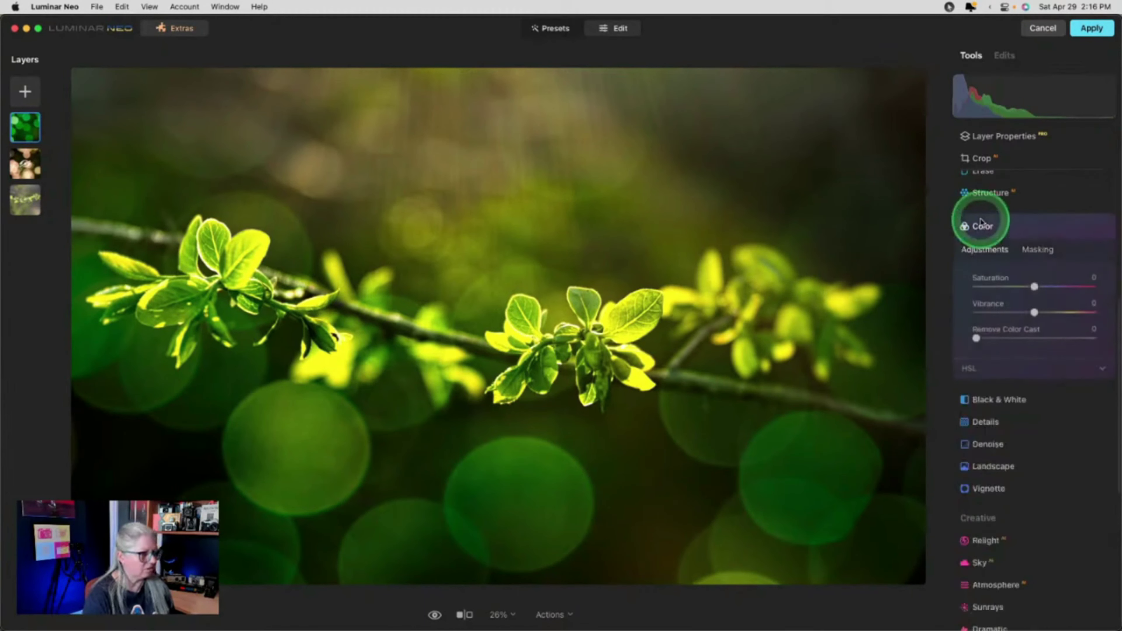
click(975, 332)
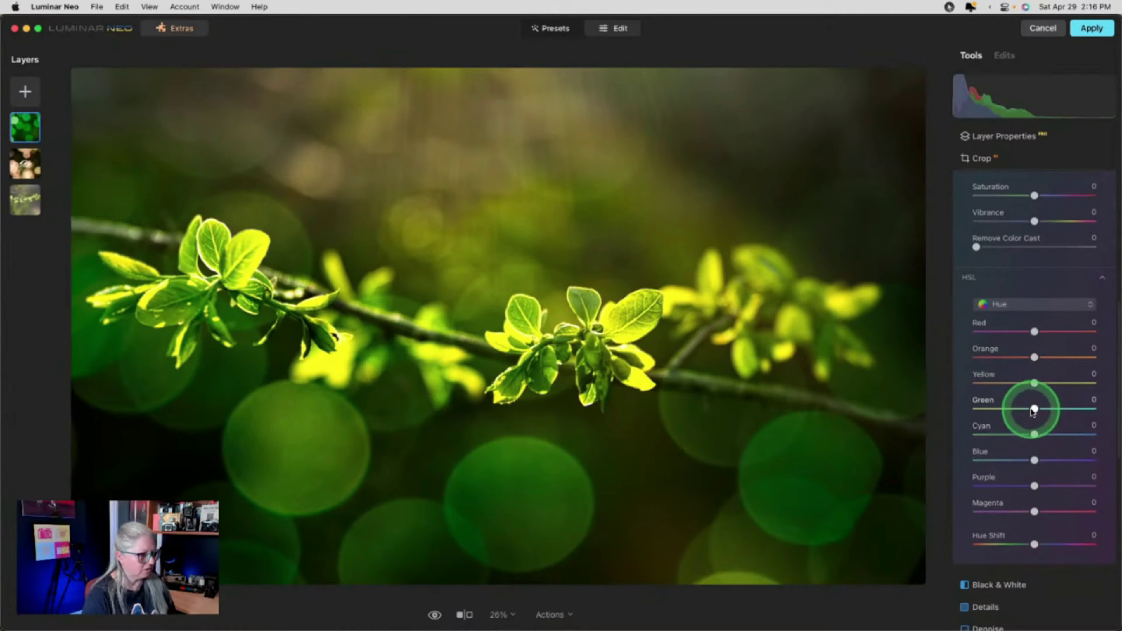
drag(1032, 410, 980, 409)
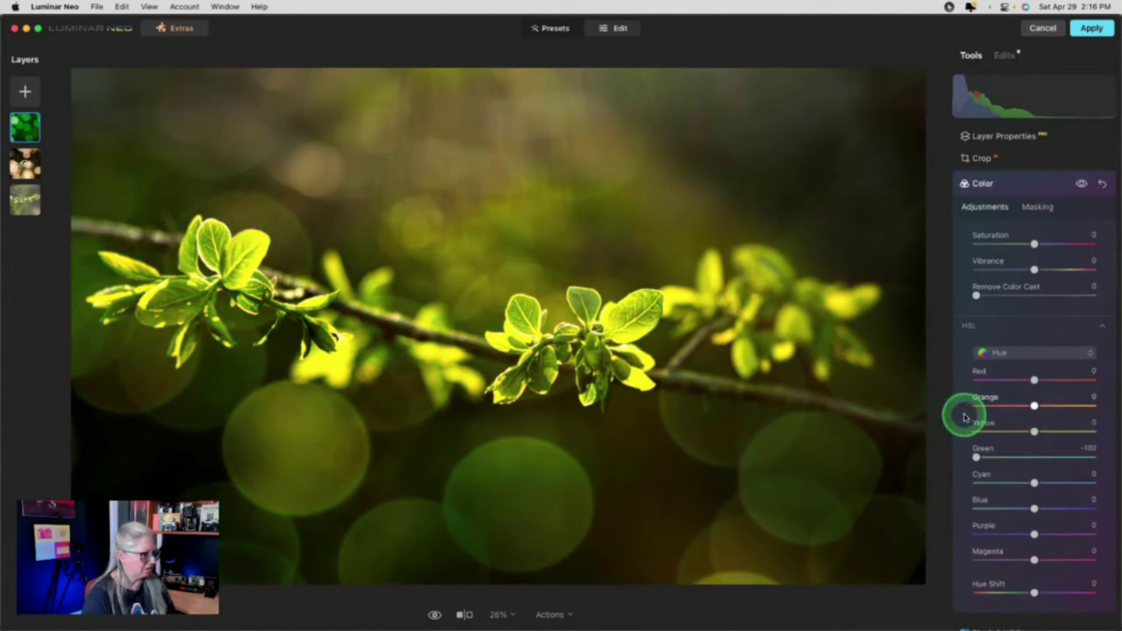
double_click(976, 458)
scroll(1026, 318, down, 4)
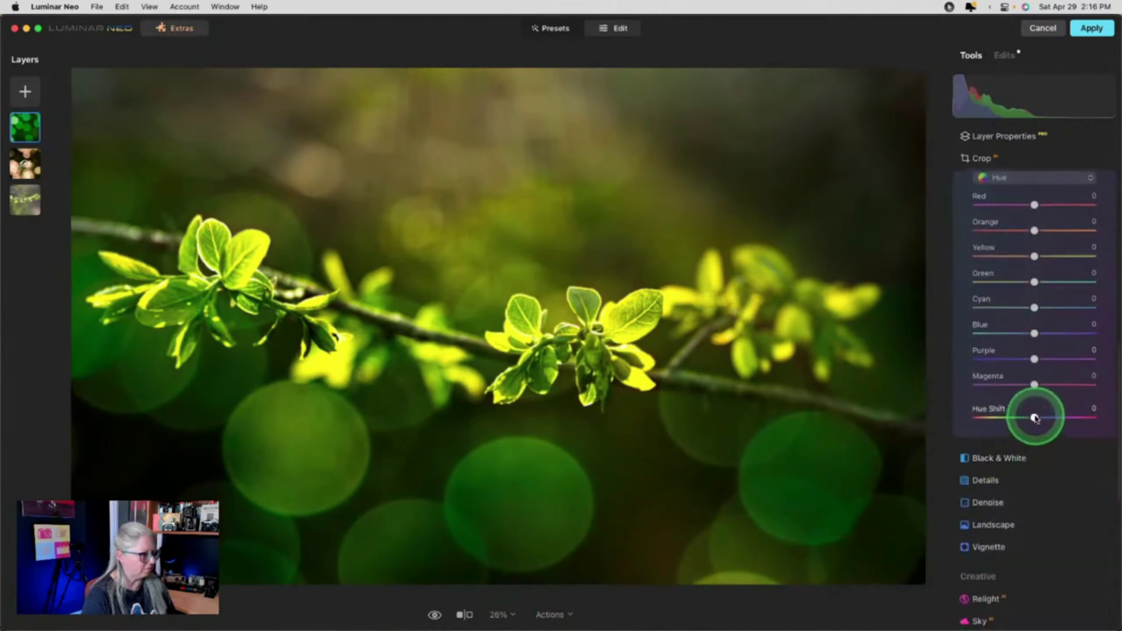
mouse_move(1023, 416)
mouse_down()
mouse_move(1008, 417)
mouse_move(1087, 419)
mouse_move(1016, 417)
mouse_up()
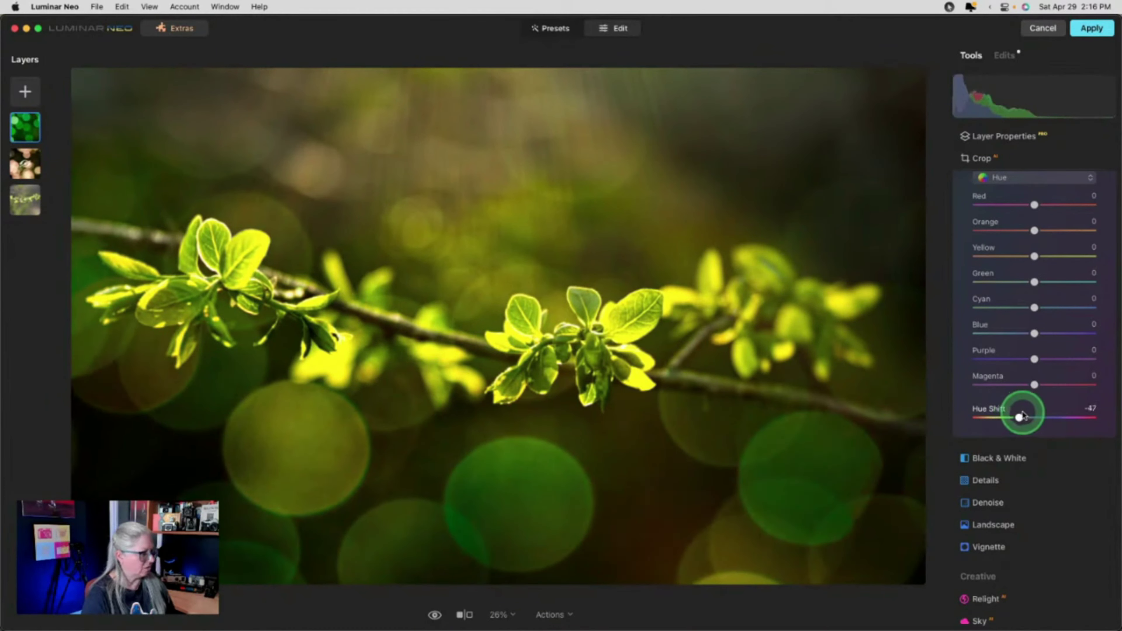
Pull the Cyan hue to -66, lower Yellow, and reset Hue Shift to 0.
click(1031, 287)
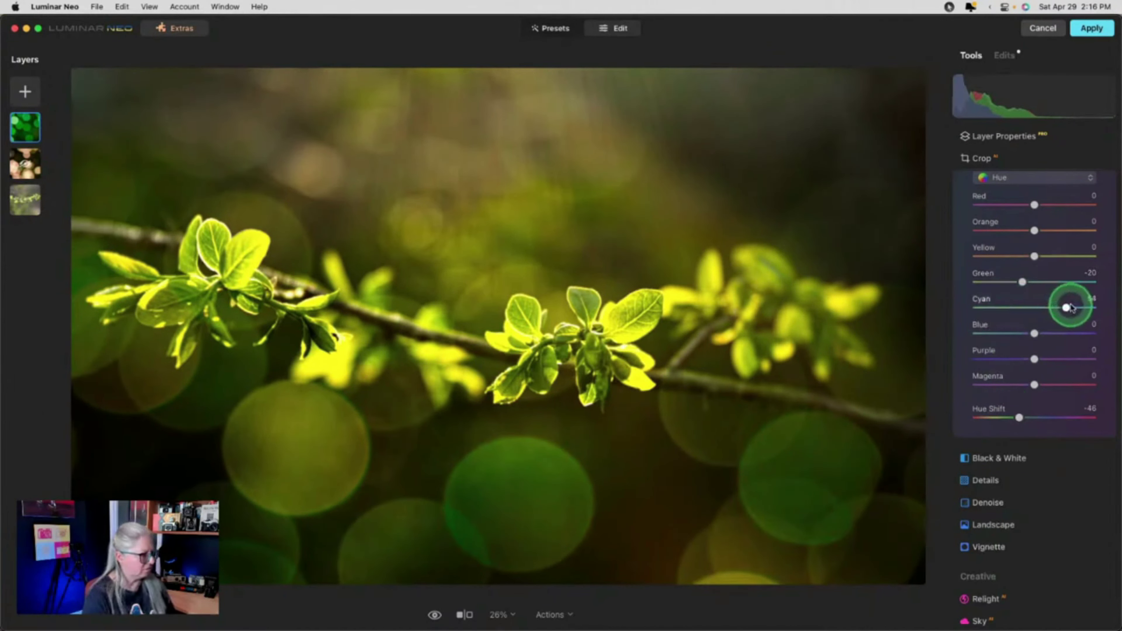
drag(1070, 308, 1003, 307)
drag(1033, 256, 993, 259)
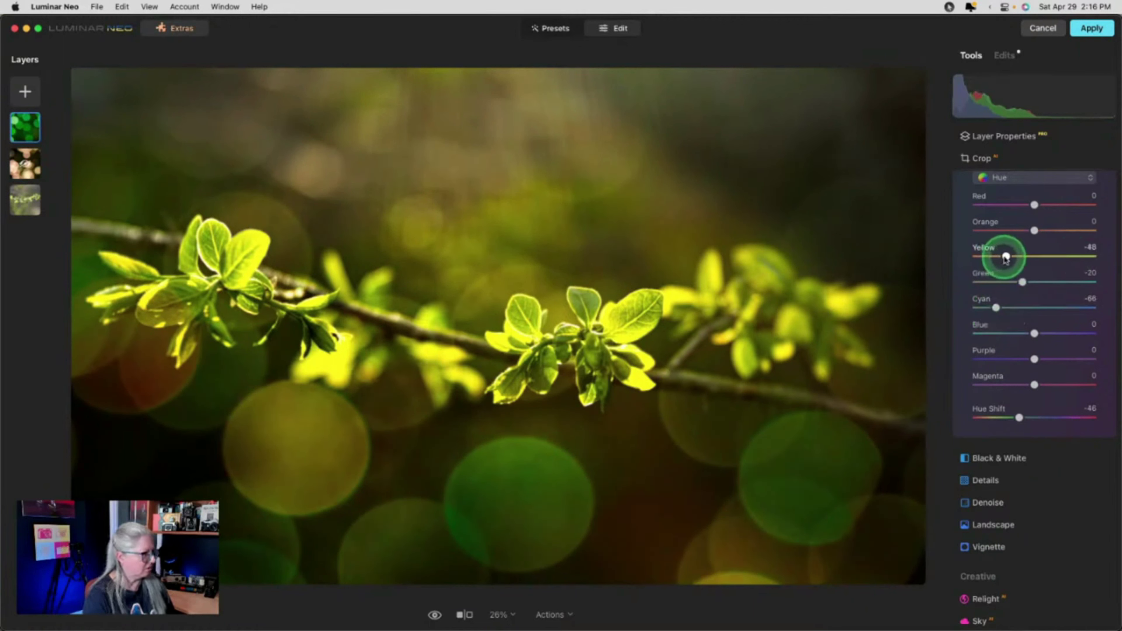
double_click(1016, 417)
click(1019, 353)
Fine-tune the Green hue to -82 and Yellow to -70, then collapse the Color tool.
click(1022, 283)
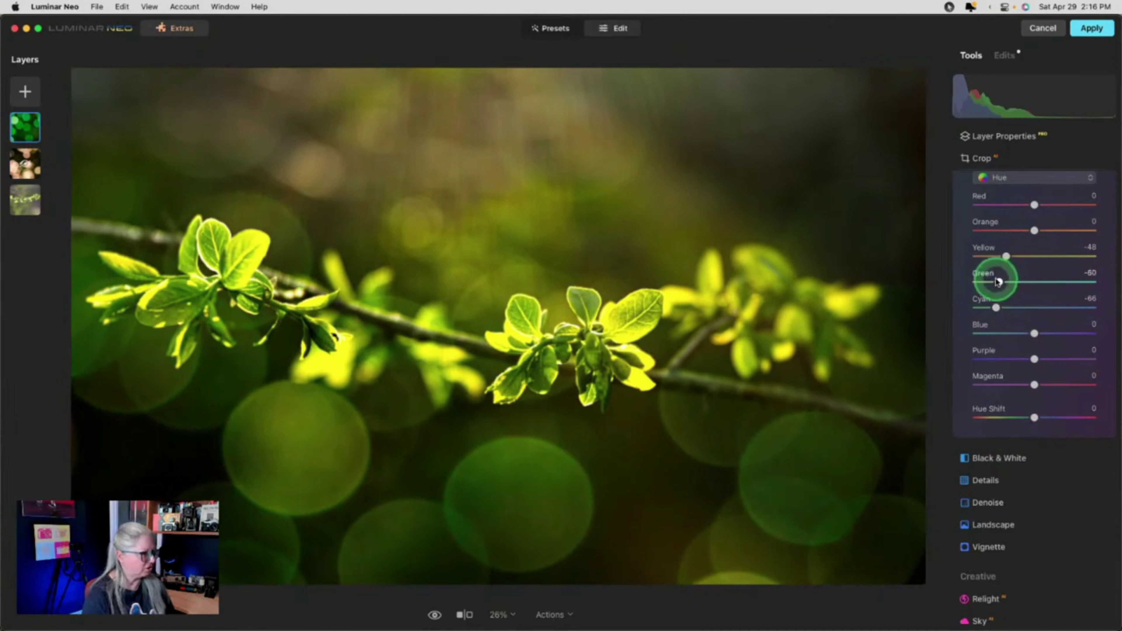
drag(986, 281, 985, 282)
click(1005, 257)
drag(1083, 257, 1009, 303)
scroll(1014, 353, up, 3)
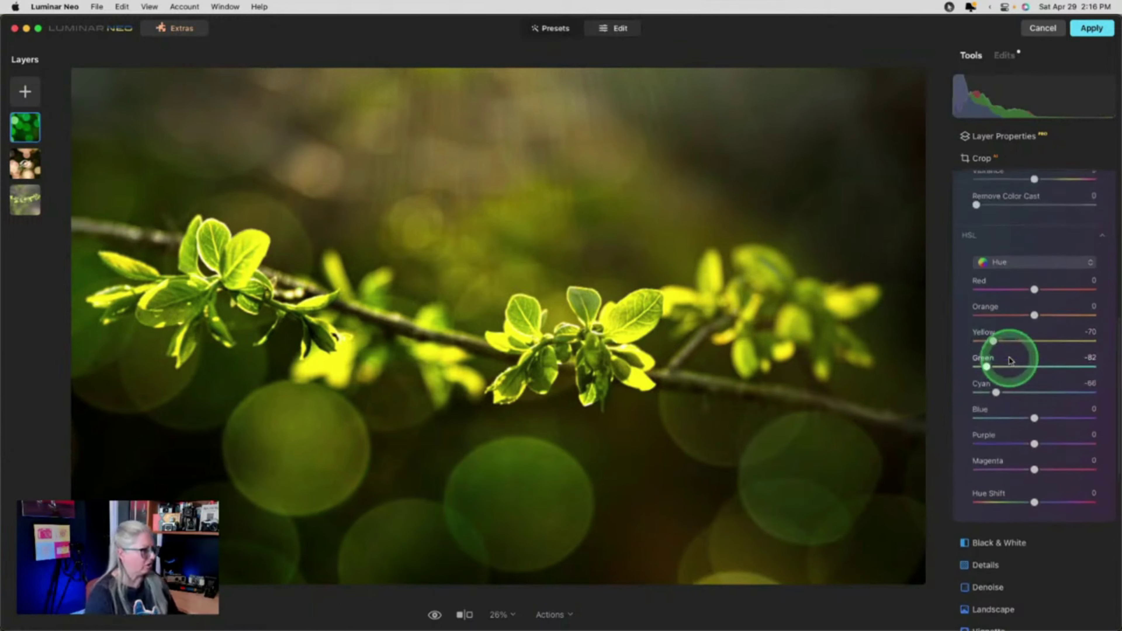
click(1036, 196)
scroll(1036, 195, up, 4)
click(1035, 267)
Lower the bokeh layer's opacity to about 47 and fill its mask completely.
click(1049, 137)
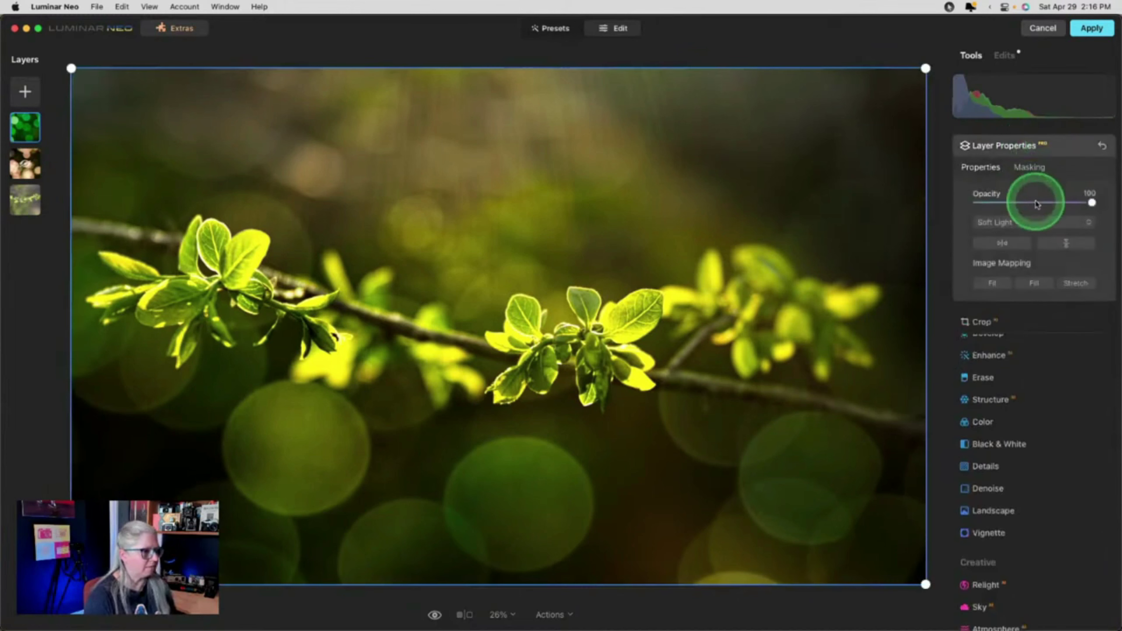
drag(1093, 202, 1052, 200)
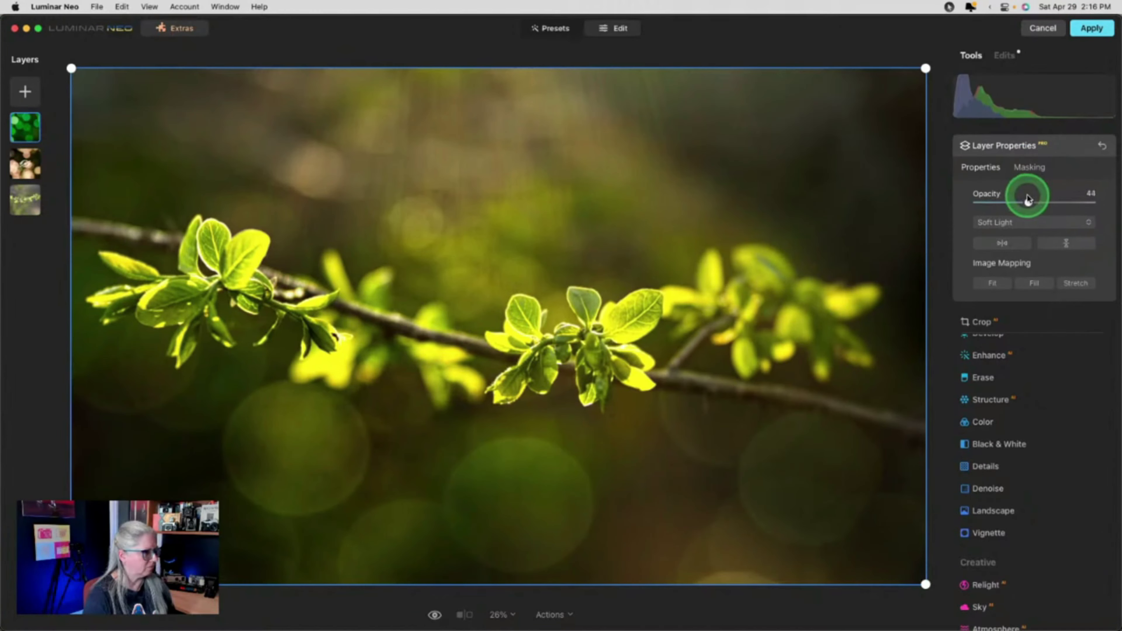
click(1029, 168)
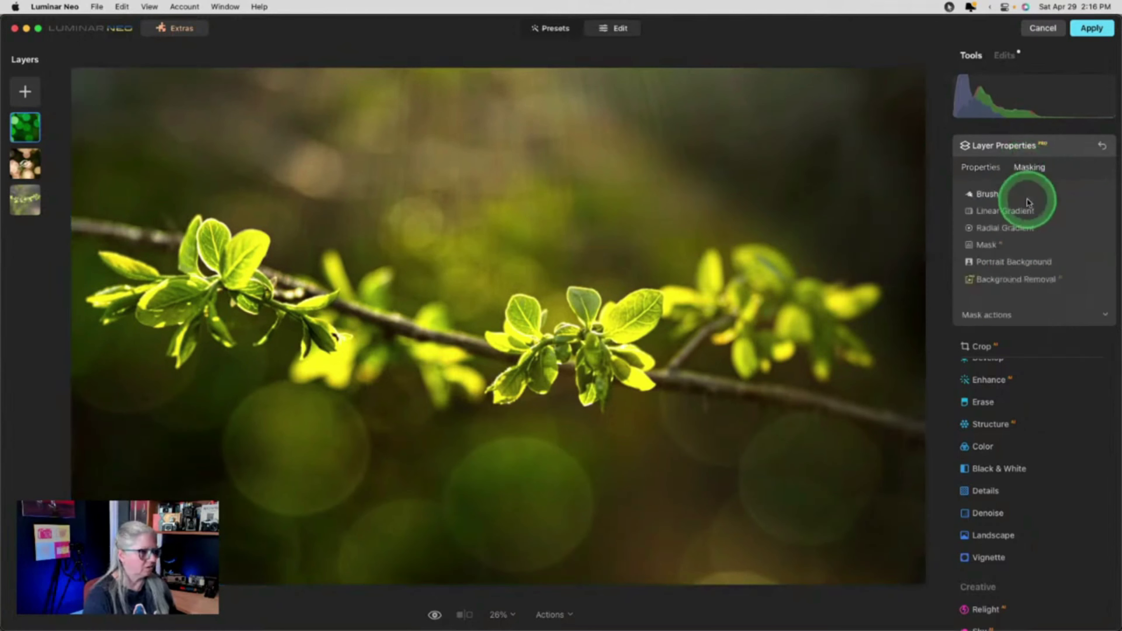
click(1012, 315)
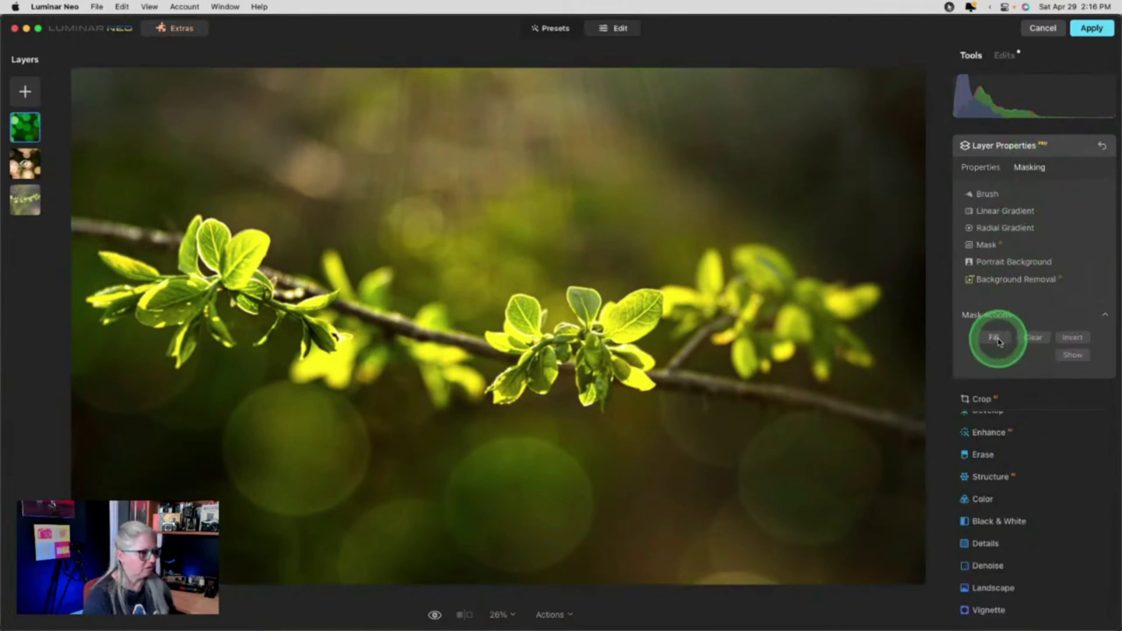
click(995, 339)
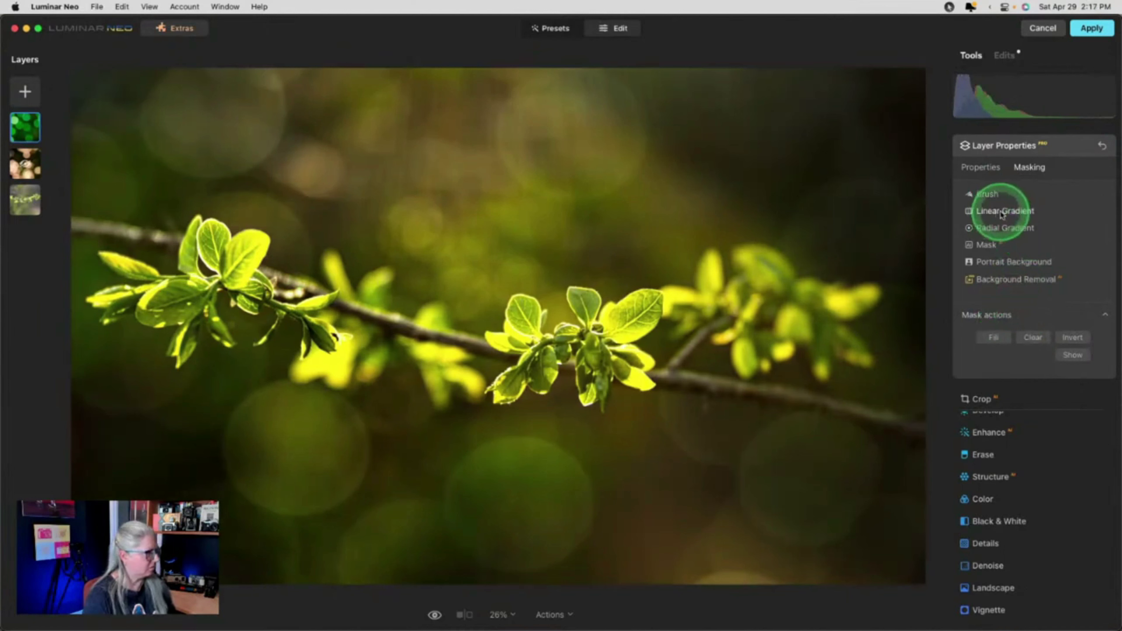
Brush-erase the mask over the branch and along the bottom with size 220, strength 67.
click(1002, 213)
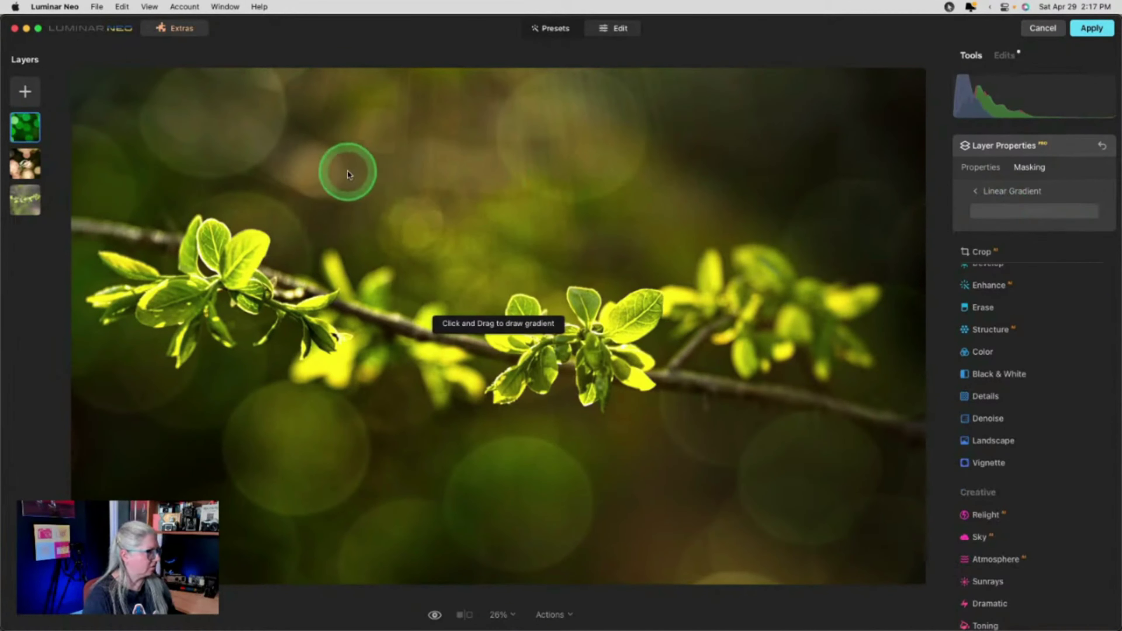
click(993, 192)
click(989, 193)
click(1074, 212)
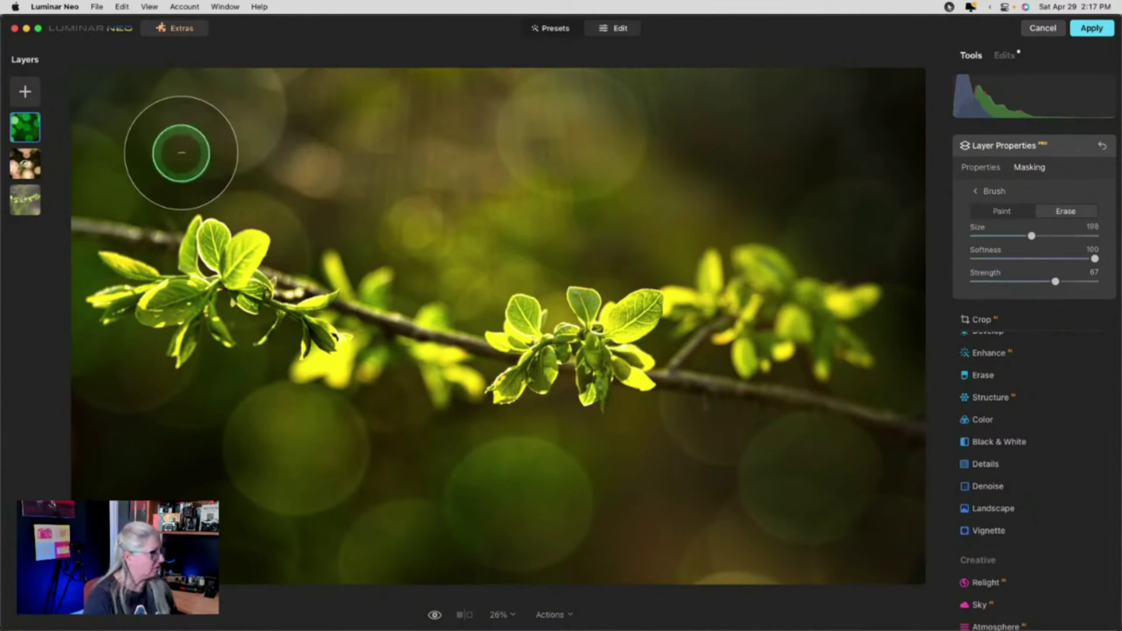
key(bracketright)
key(bracketright)
key(bracketright)
key(bracketright)
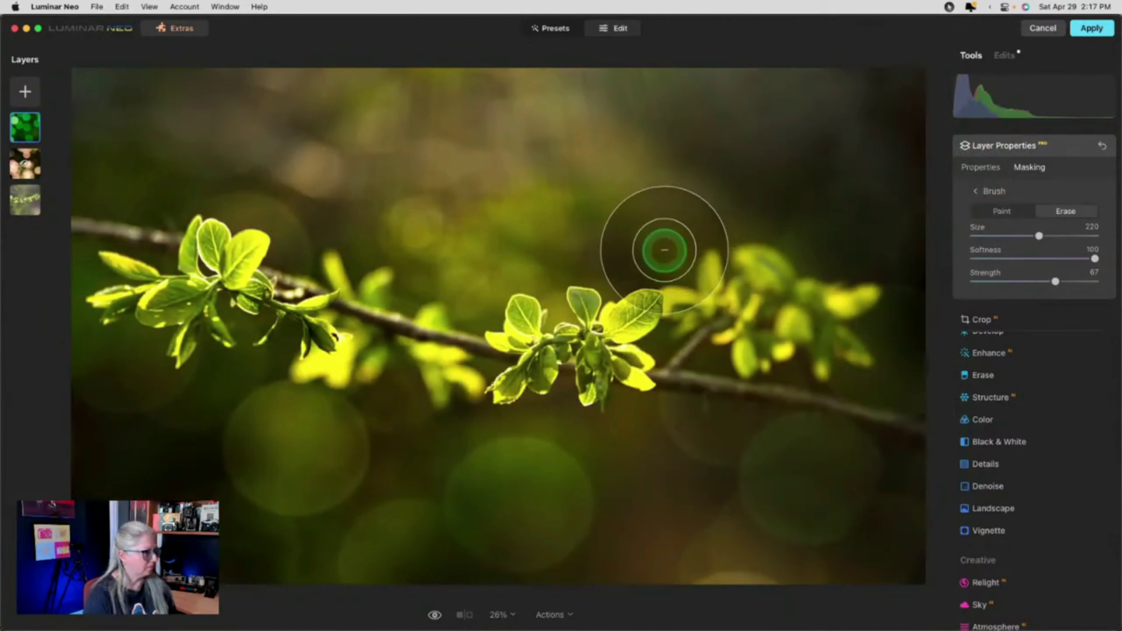
mouse_move(664, 250)
mouse_down()
mouse_move(790, 303)
mouse_move(822, 301)
mouse_move(571, 343)
mouse_move(400, 277)
mouse_move(180, 276)
mouse_move(143, 213)
mouse_up()
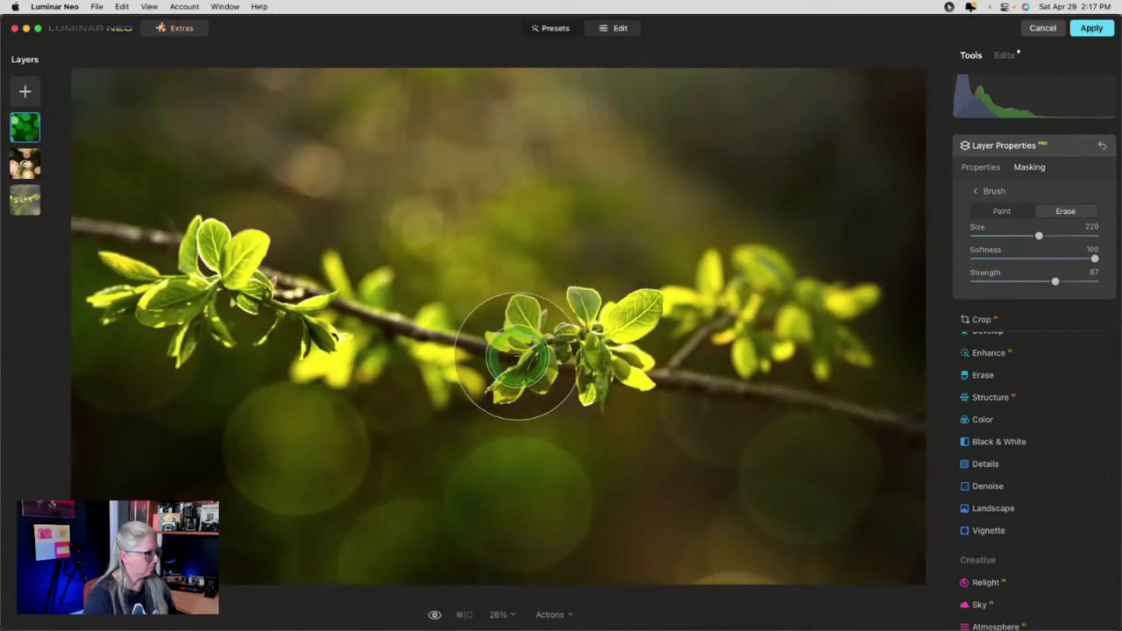
mouse_move(125, 463)
mouse_down()
mouse_move(358, 583)
mouse_move(67, 508)
mouse_move(56, 460)
mouse_up()
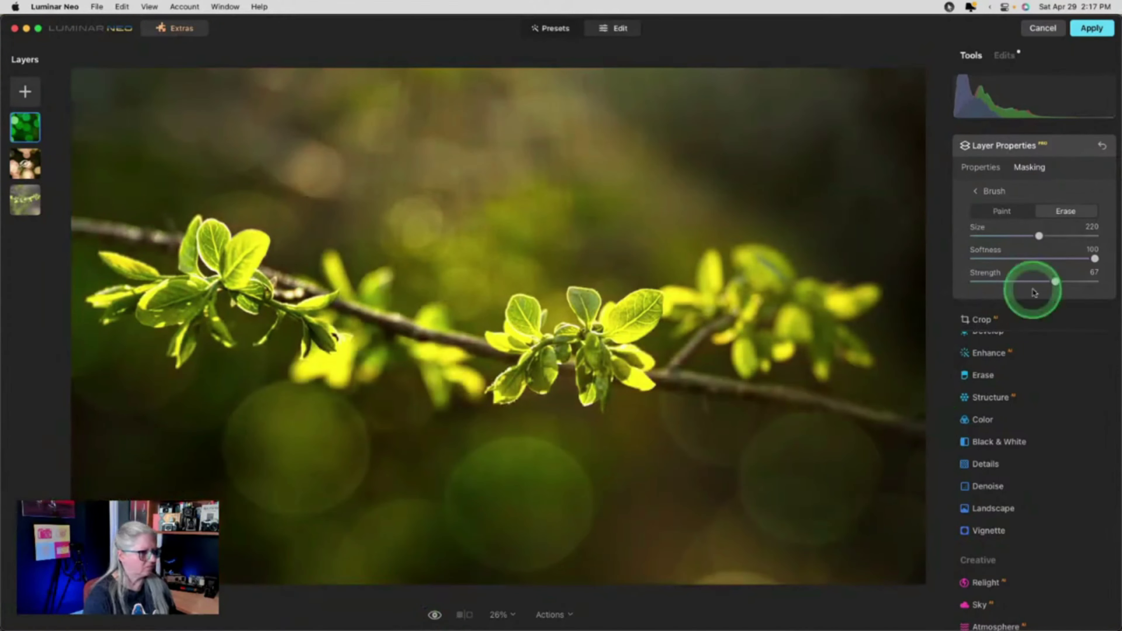
click(974, 168)
click(1023, 223)
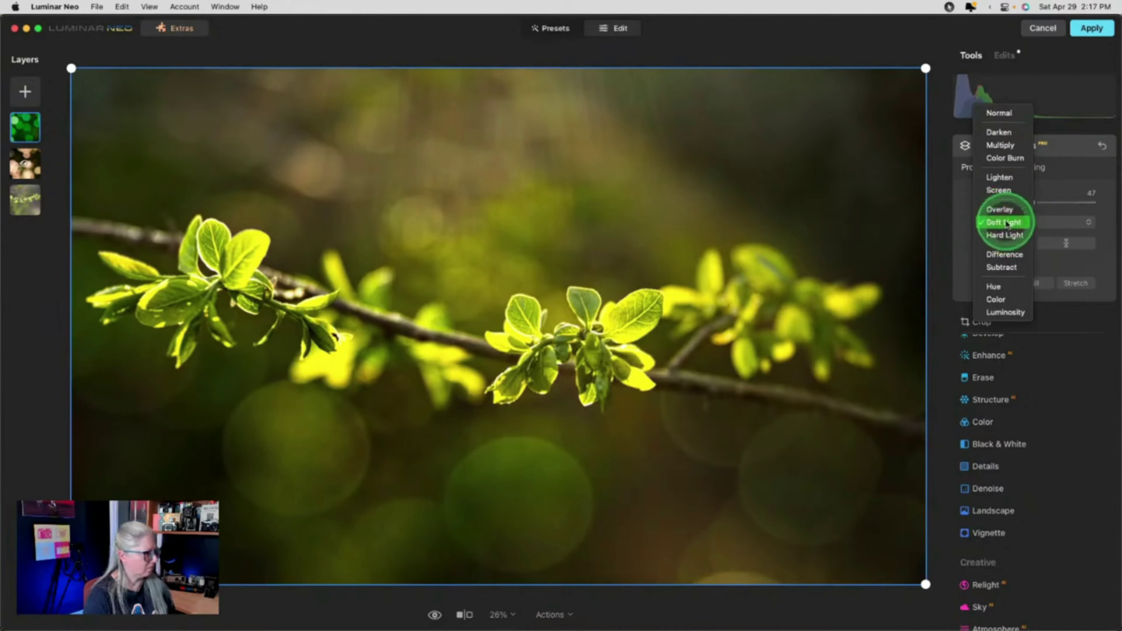
Blend the green bokeh overlay in Overlay mode and remove the hidden warm bokeh middle layer.
click(1013, 210)
click(1063, 146)
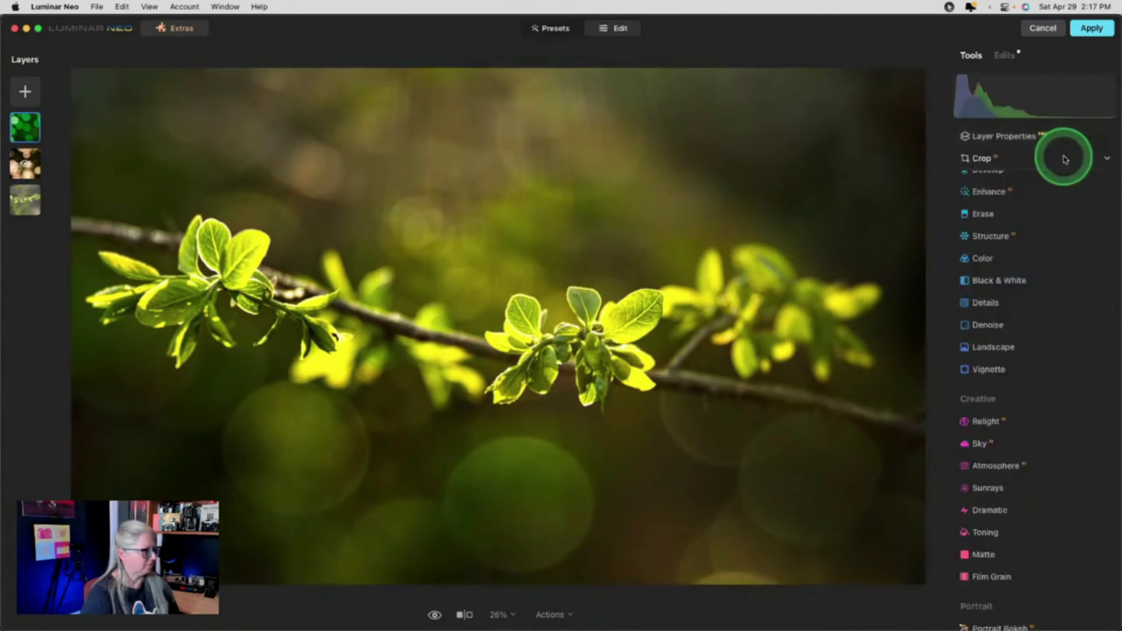
key(backslash)
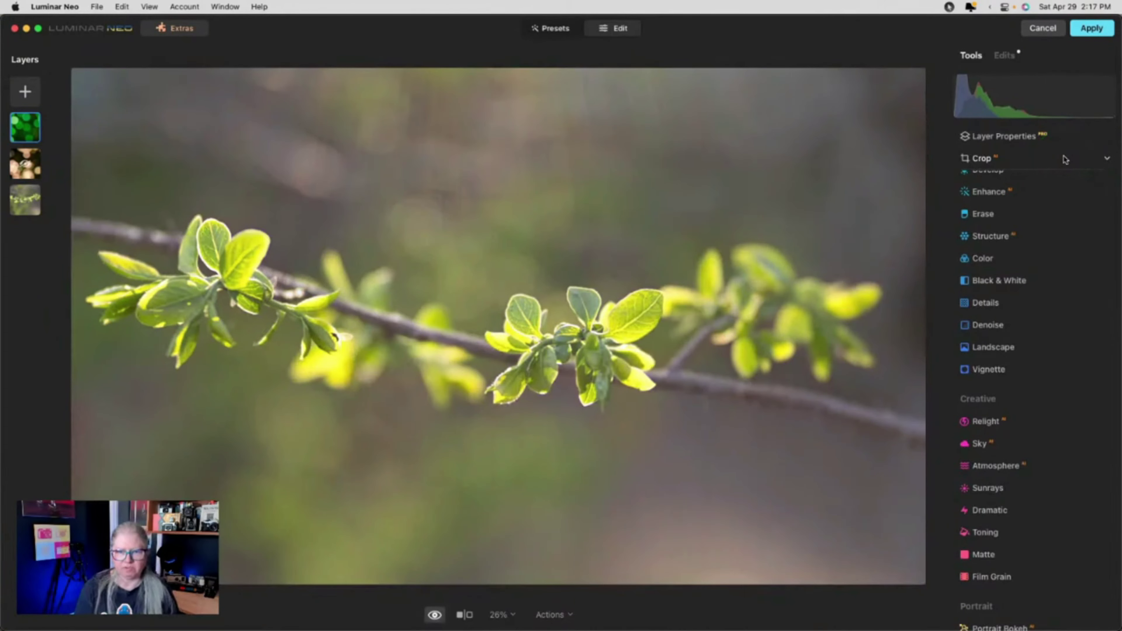
key(backslash)
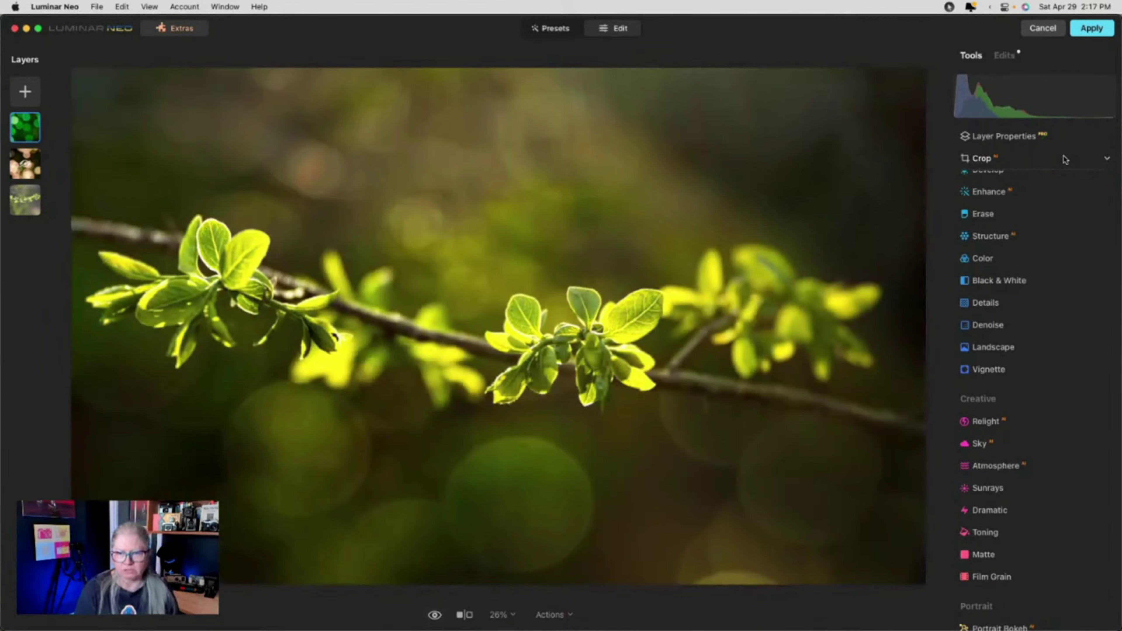
right_click(23, 163)
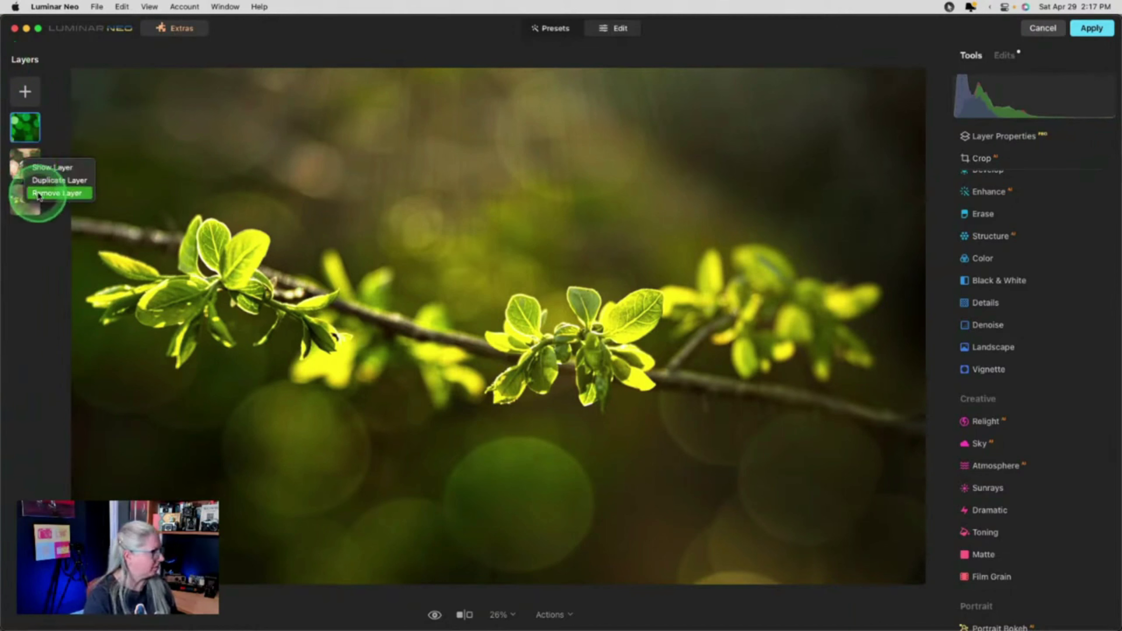
click(39, 194)
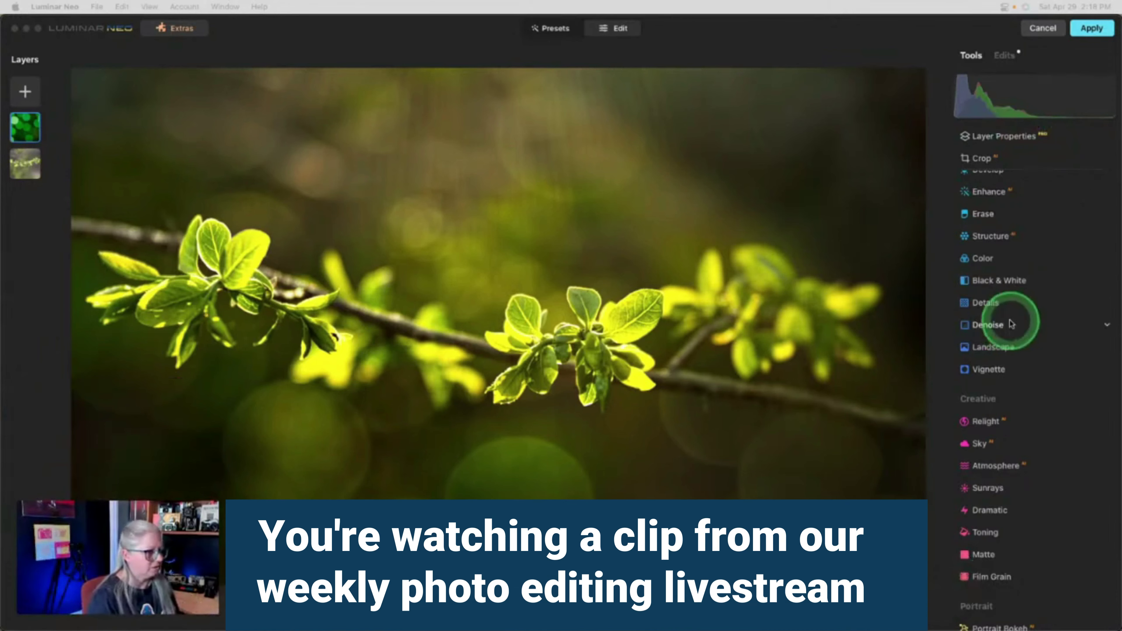
Soften detail by lowering Structure Amount to -72 with Boost 60, comparing before folding it away.
click(1012, 237)
drag(1035, 308, 1074, 335)
click(1082, 248)
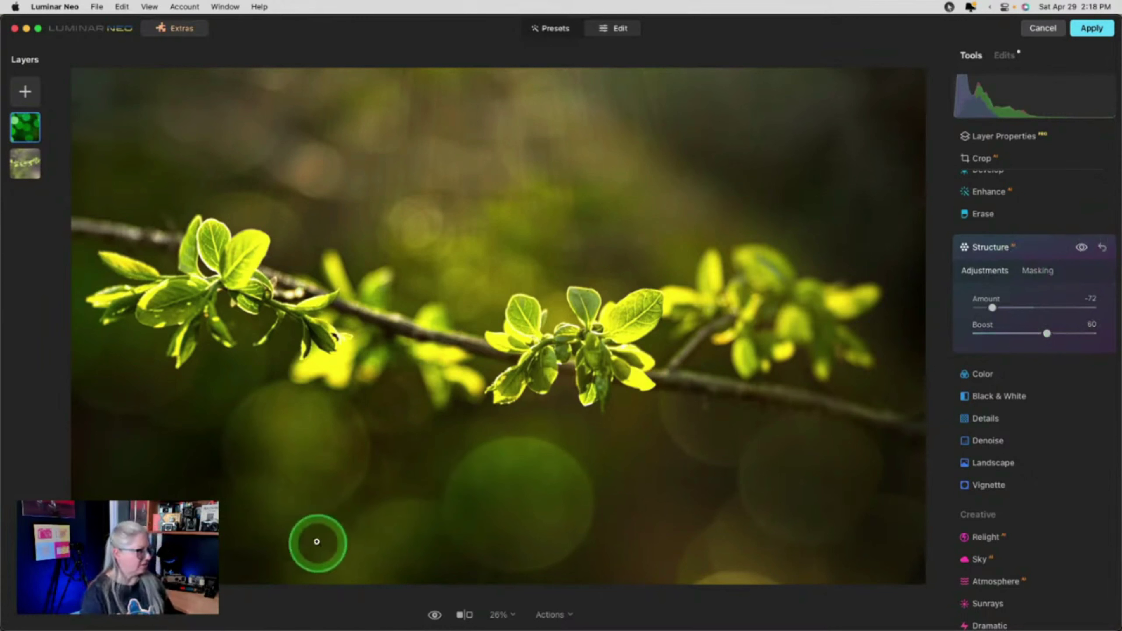
click(1032, 255)
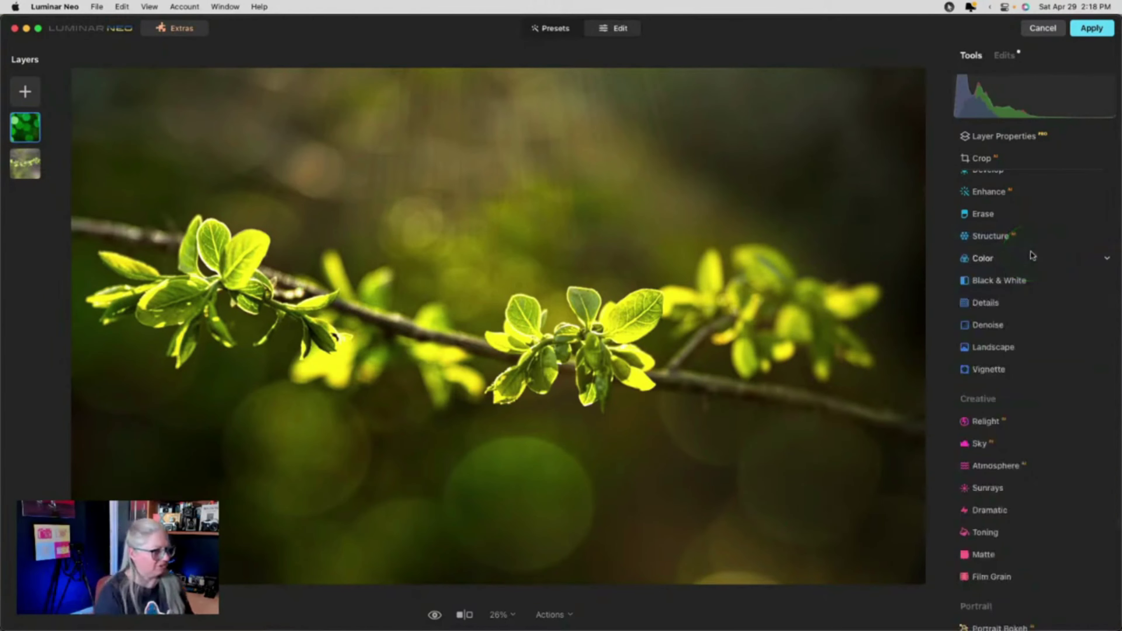
scroll(1032, 255, up, 5)
Apply a Soft Focus Glow at Amount 56 and check its advanced settings.
click(999, 250)
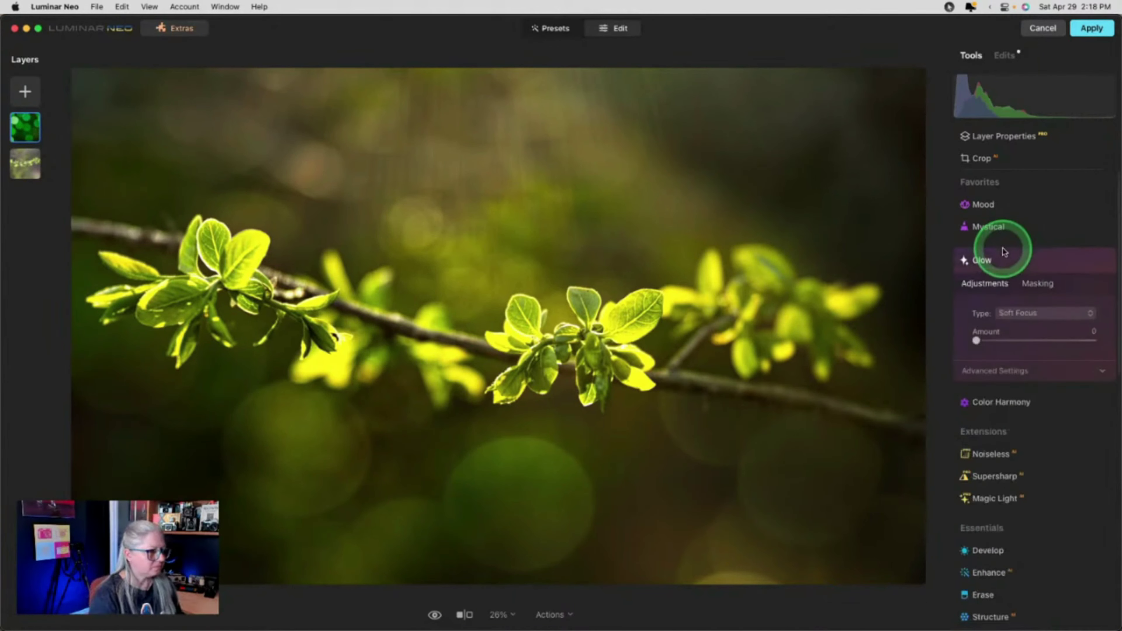
drag(984, 351, 1049, 347)
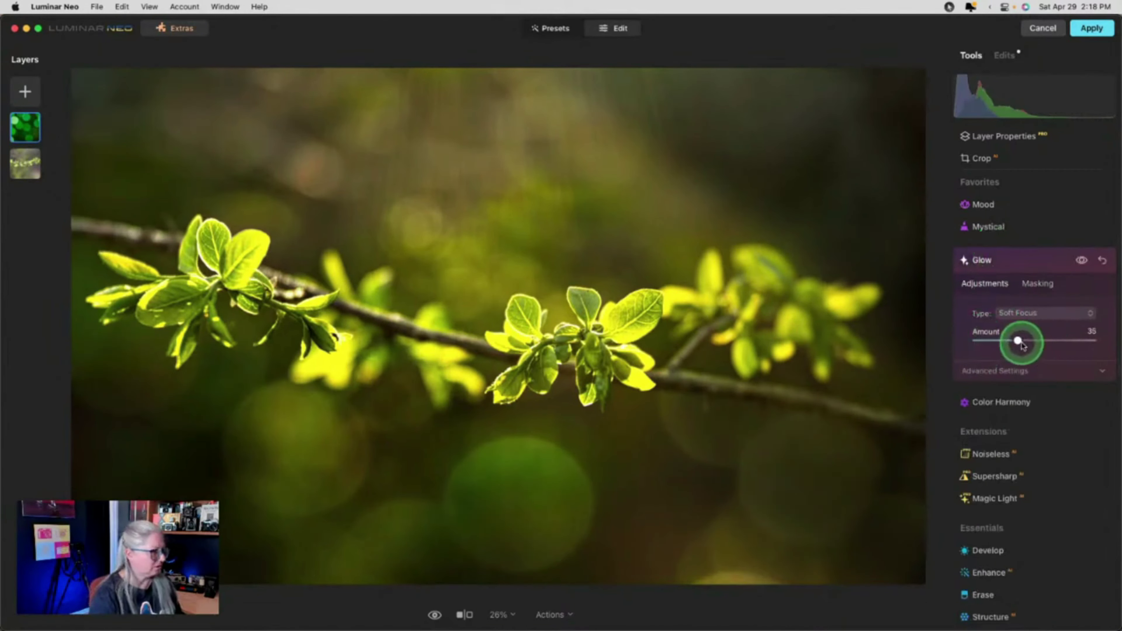
click(1004, 372)
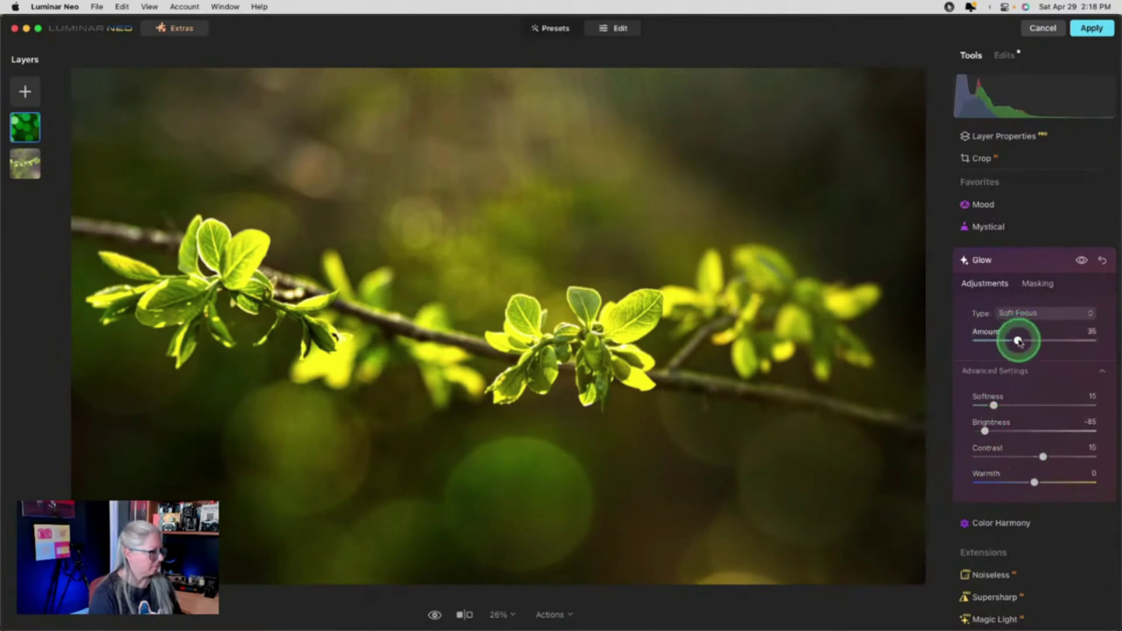
click(1006, 261)
Review the Color tool's HSL controls, with Saturation at -50, in the applied-edits list.
click(1009, 55)
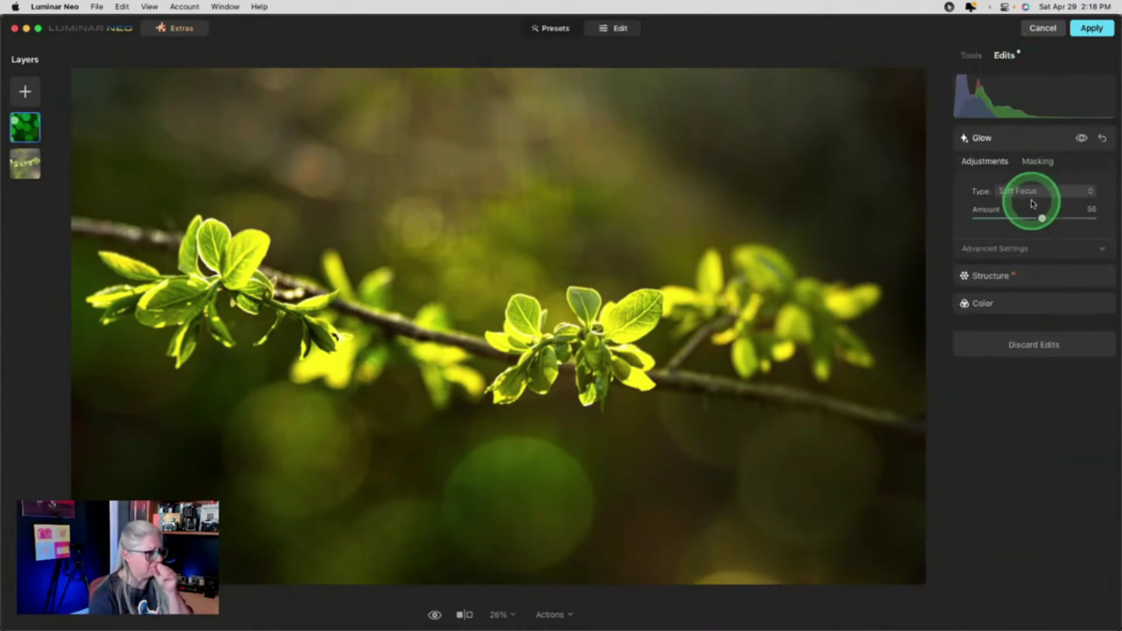
click(1015, 306)
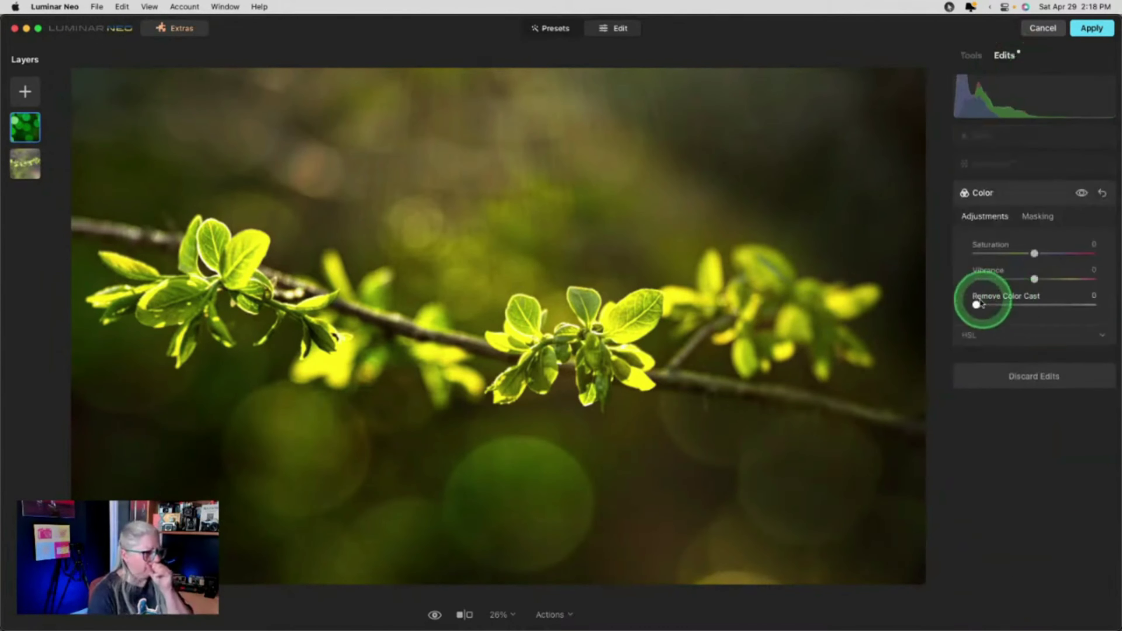
click(974, 334)
drag(1039, 257, 1010, 254)
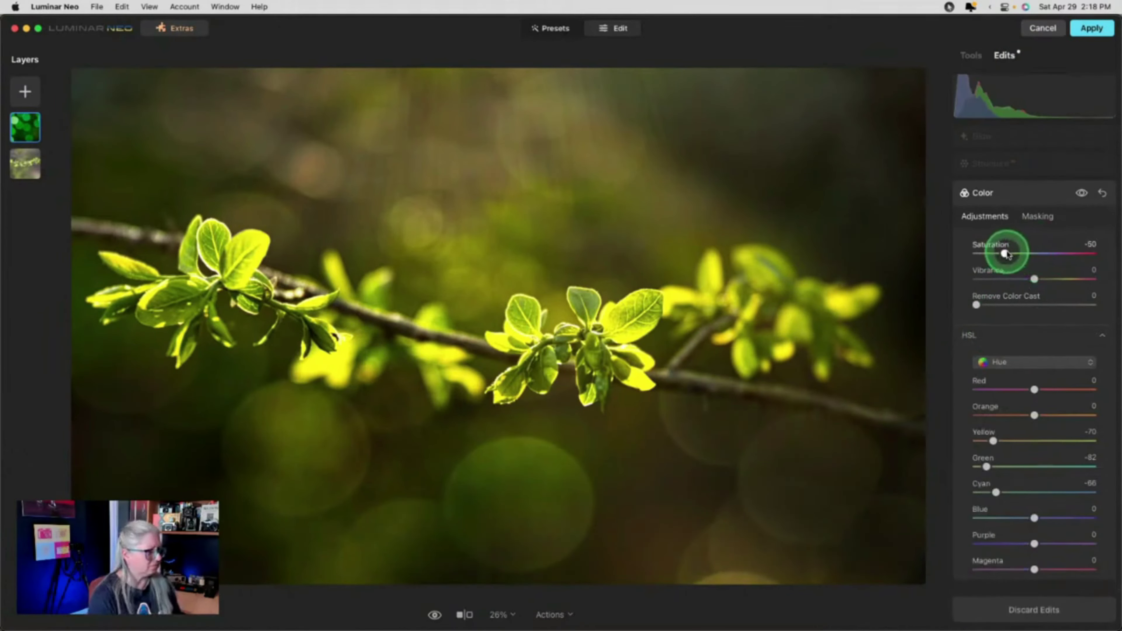
click(1014, 138)
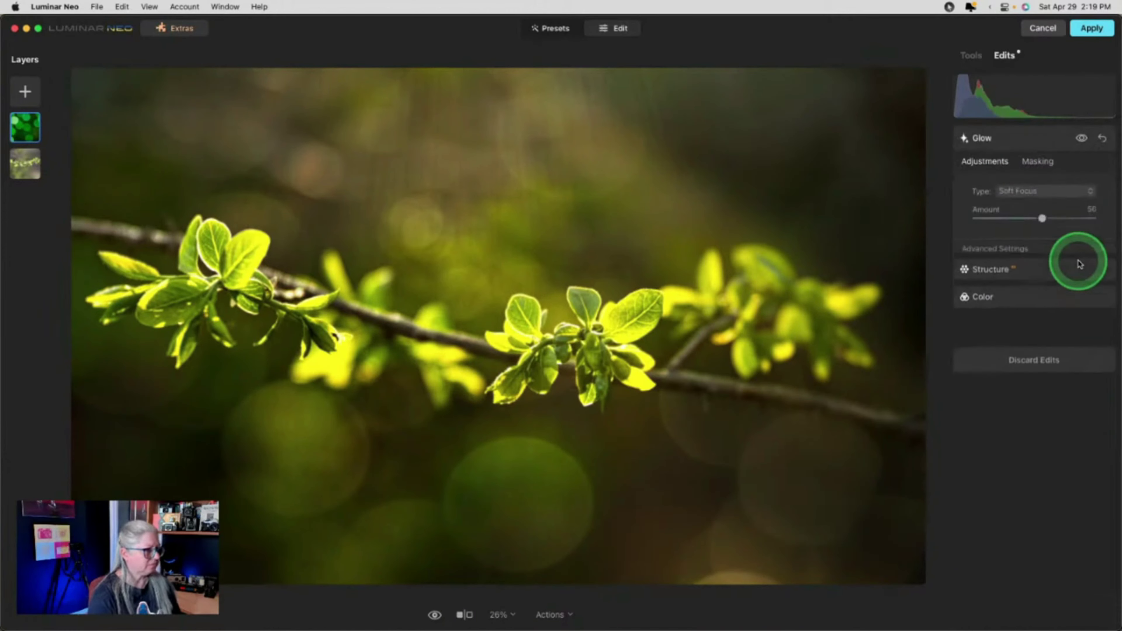
Lower the green bokeh overlay layer's opacity to 46.
click(974, 55)
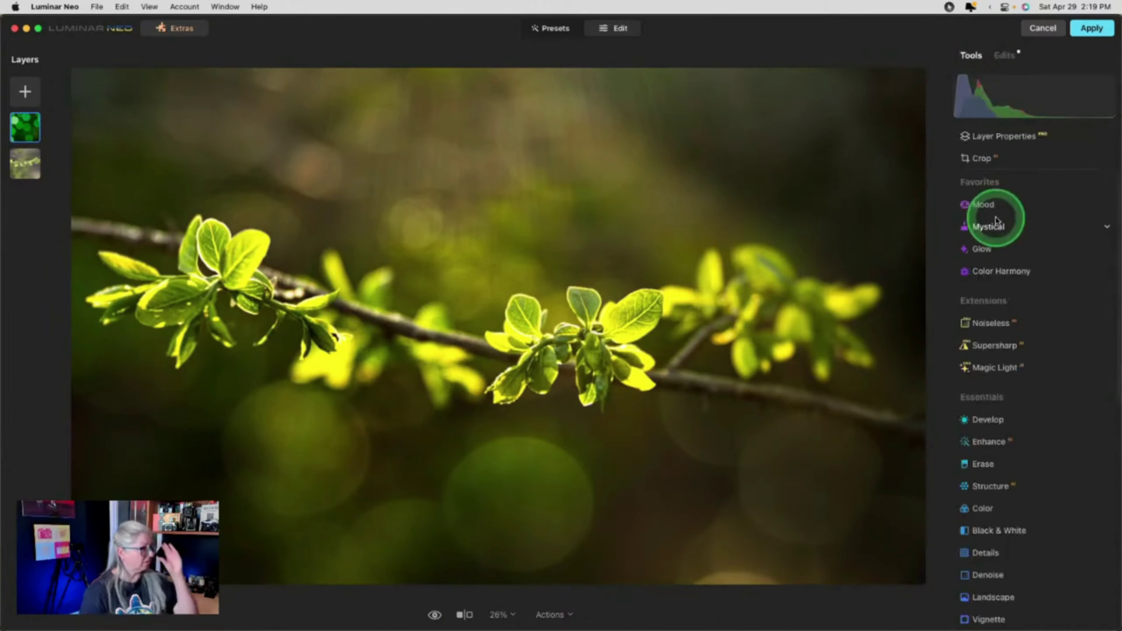
key(backslash)
key(backslash)
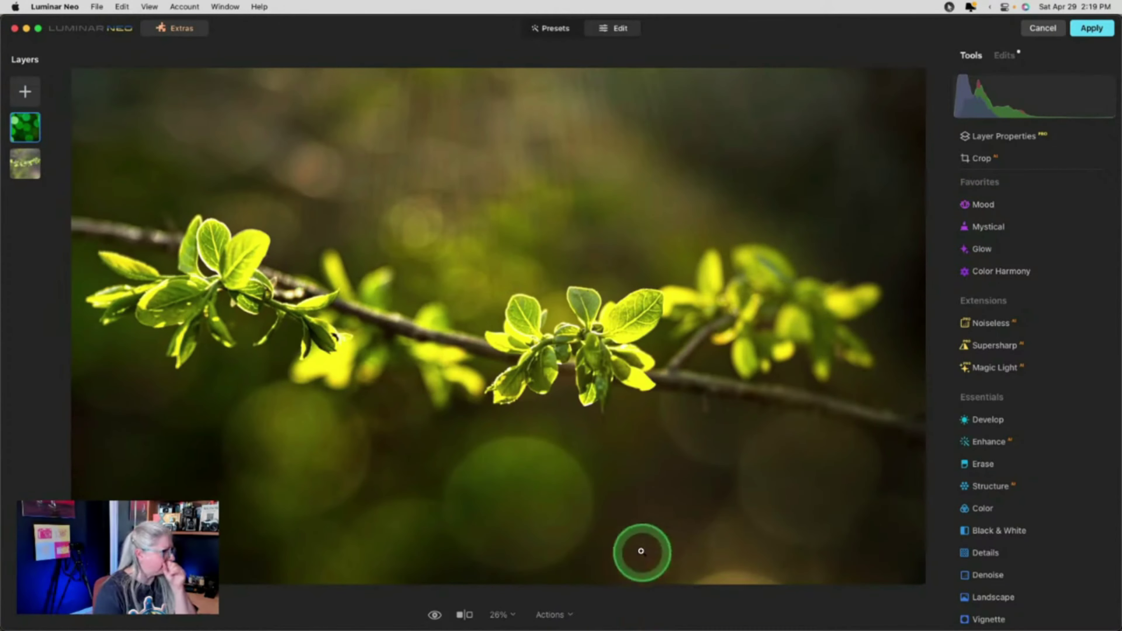
click(1012, 137)
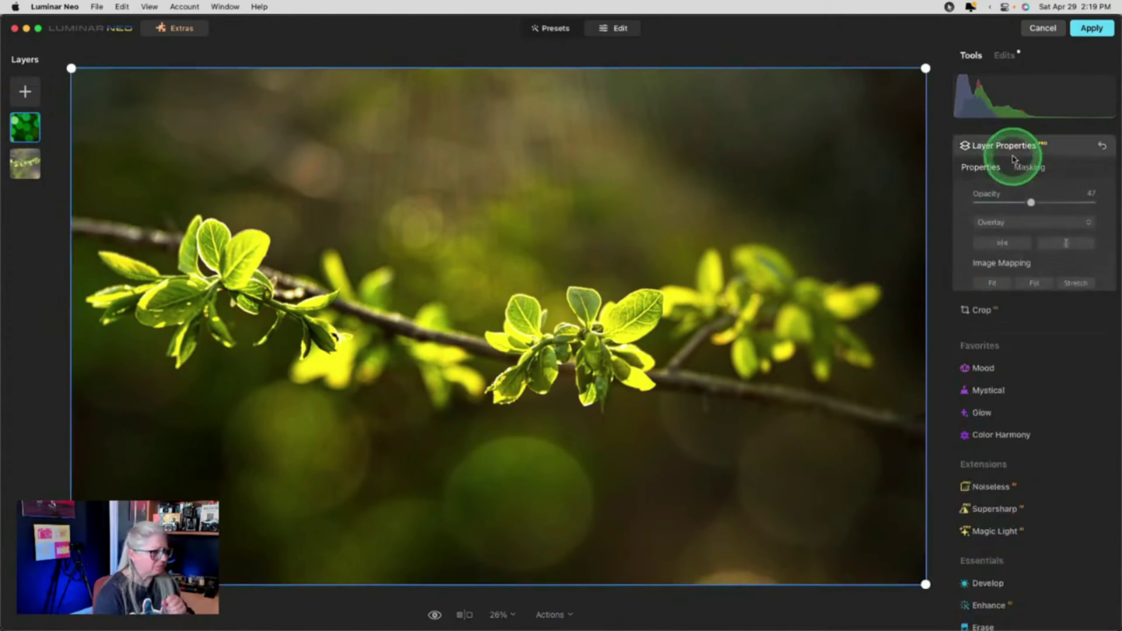
drag(1078, 203, 1023, 204)
Erase the overlay's mask along the photo's bottom with a size-220, strength-26 brush.
click(1029, 168)
click(981, 187)
click(1062, 213)
click(1000, 276)
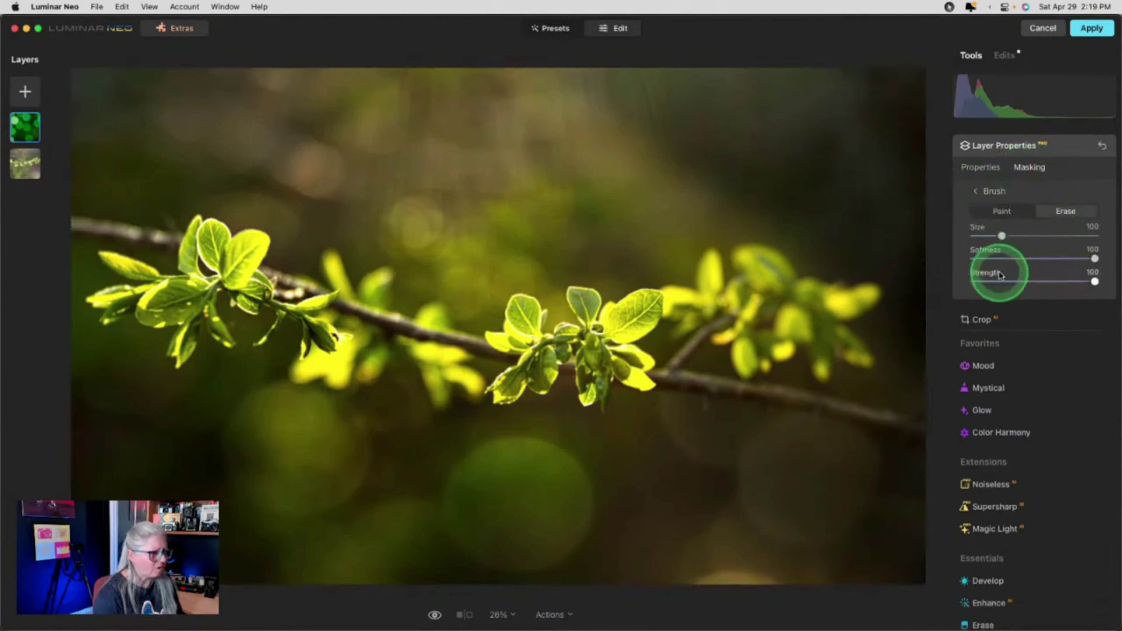
click(1005, 281)
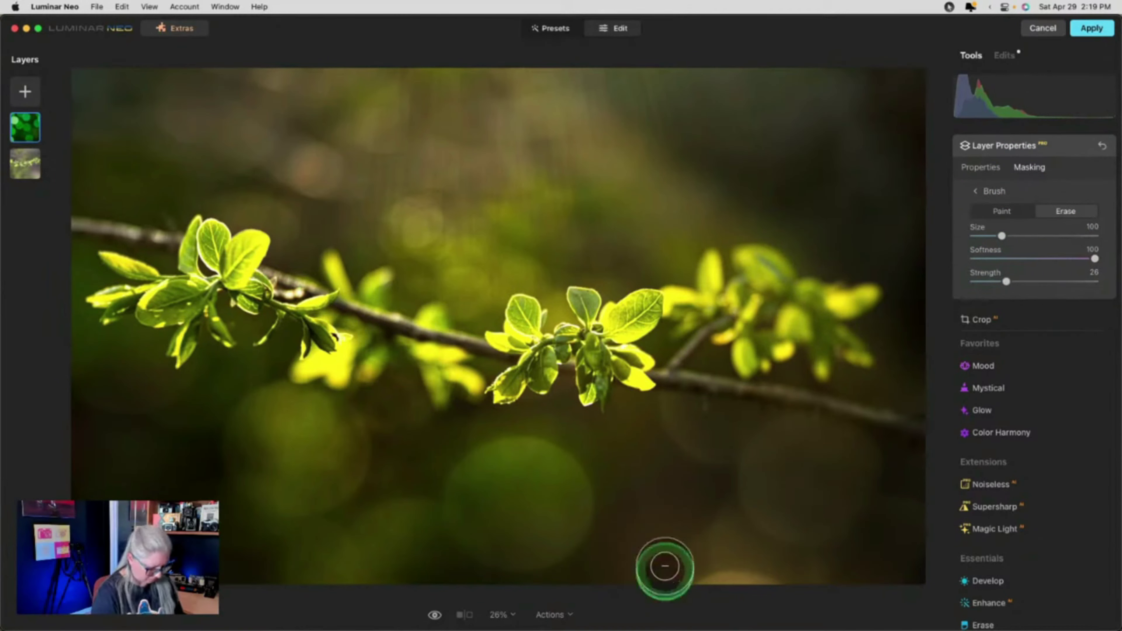
key(bracketright)
key(bracketright)
key(bracketright)
key(bracketright)
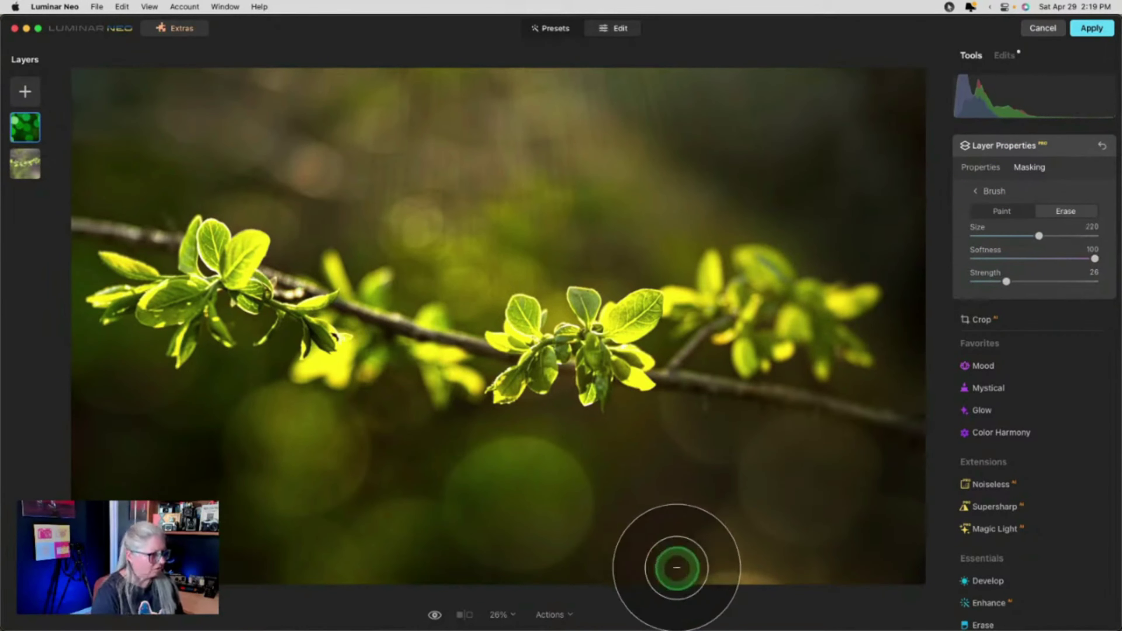
mouse_move(751, 570)
mouse_down()
mouse_move(874, 584)
mouse_move(851, 551)
mouse_move(865, 530)
mouse_up()
click(1043, 148)
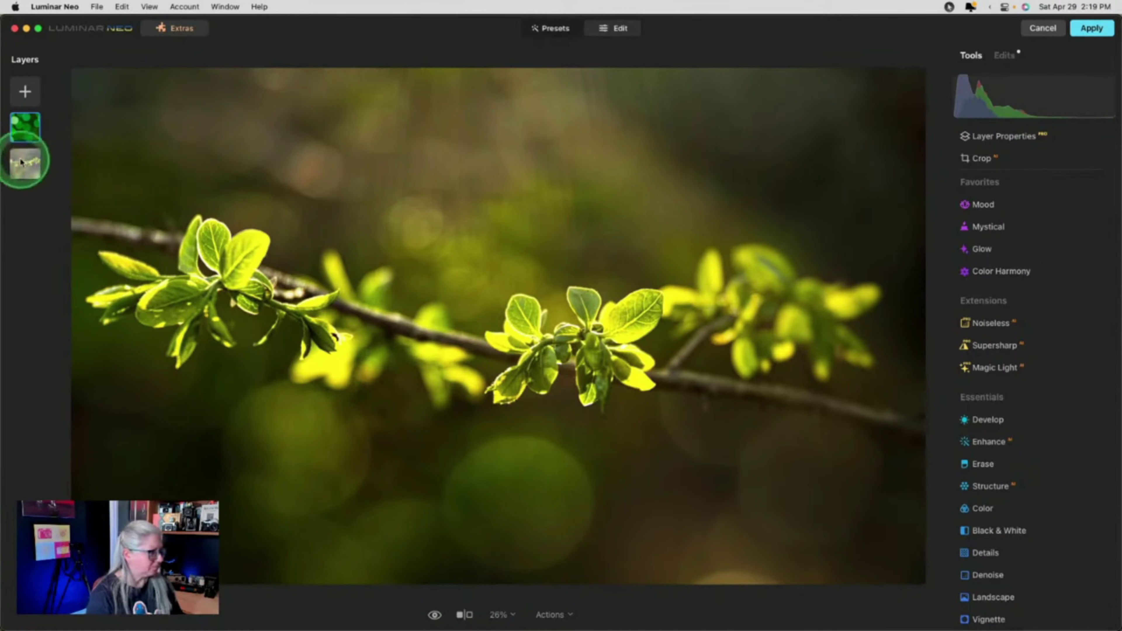
Darken the leafy branch base layer's Develop Exposure.
click(21, 162)
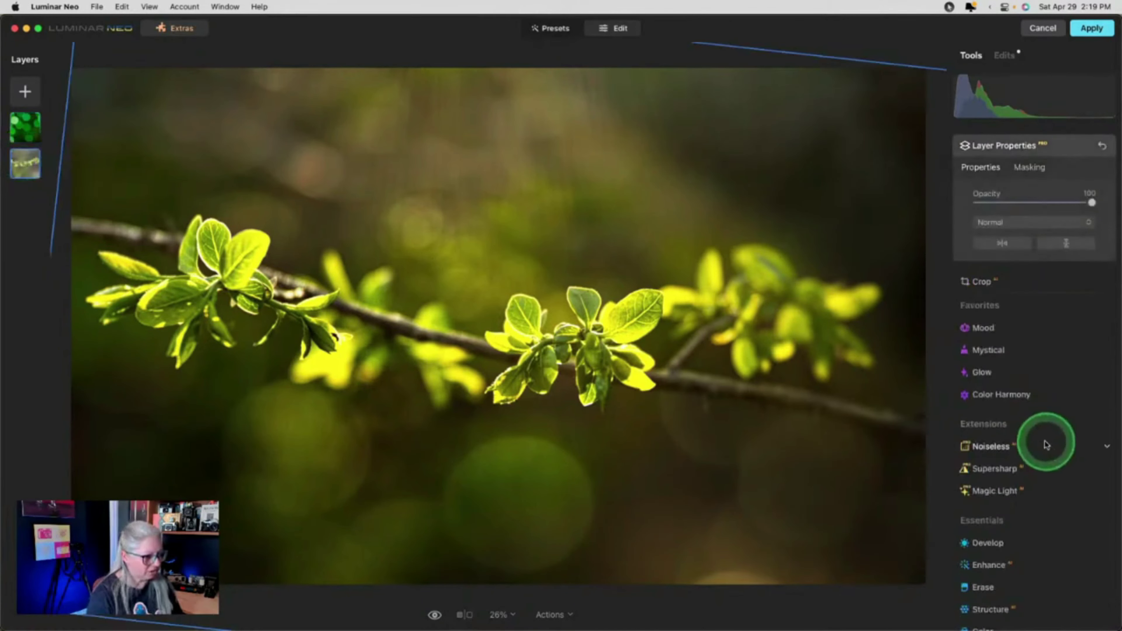
click(1051, 144)
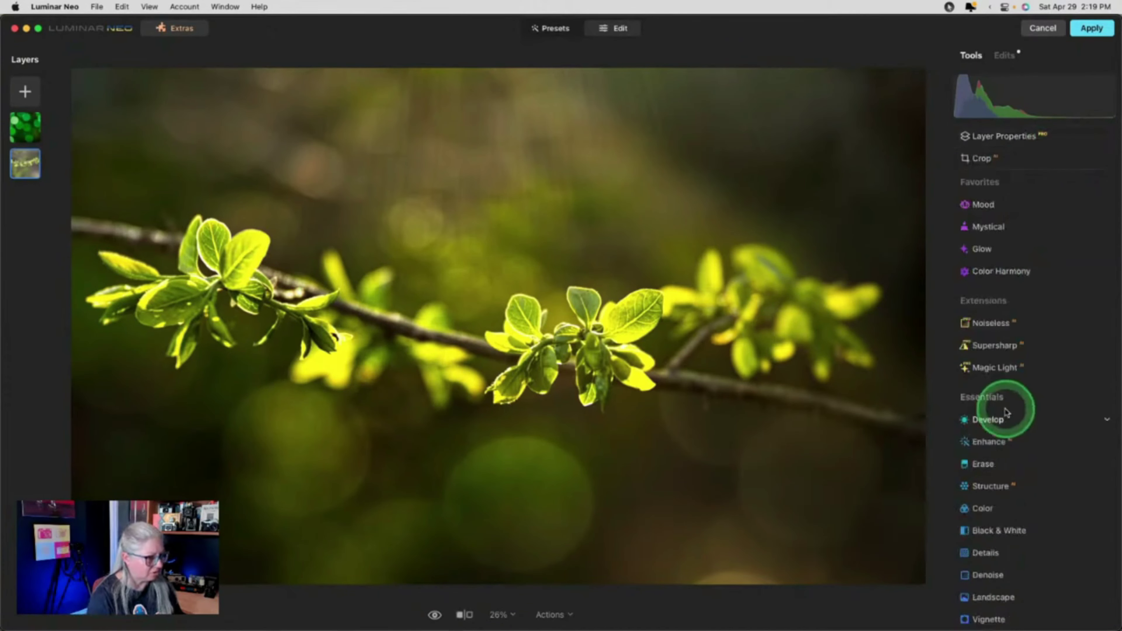
click(1006, 421)
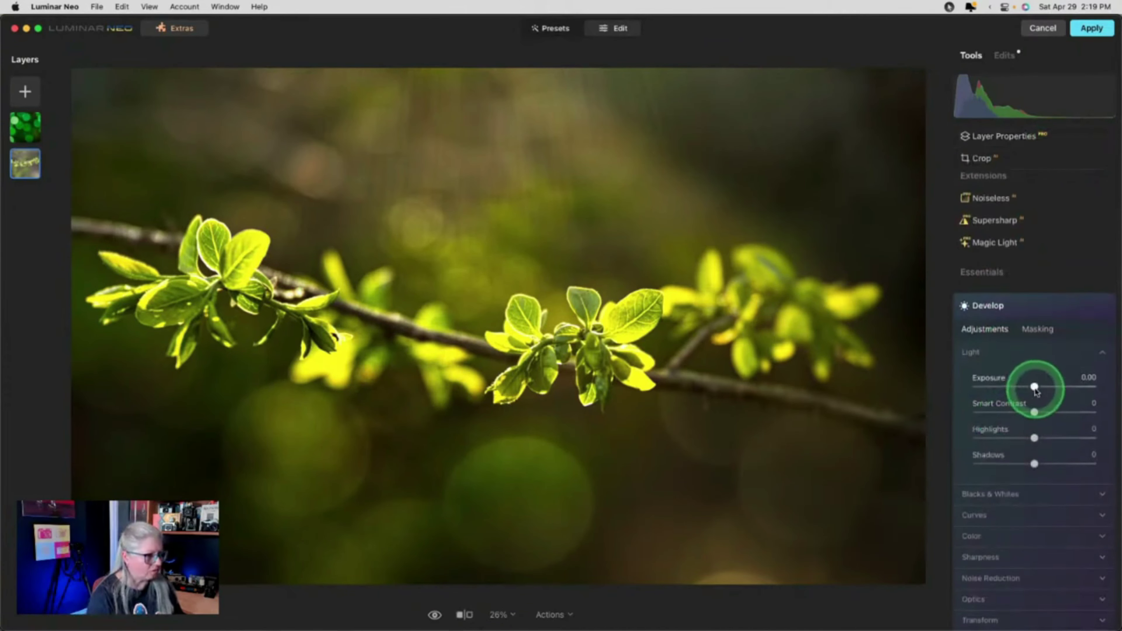
drag(1016, 388, 1013, 388)
Confine the darkening to the top with a linear gradient mask, settling Exposure at -1.31.
click(1029, 329)
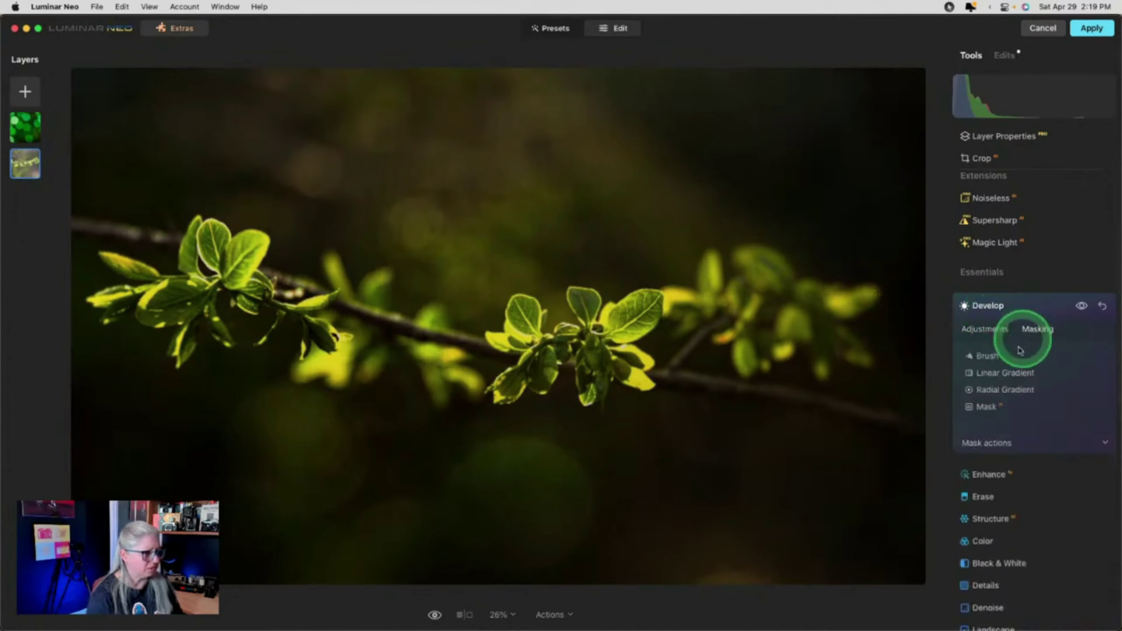
click(994, 372)
drag(513, 100, 503, 252)
click(988, 332)
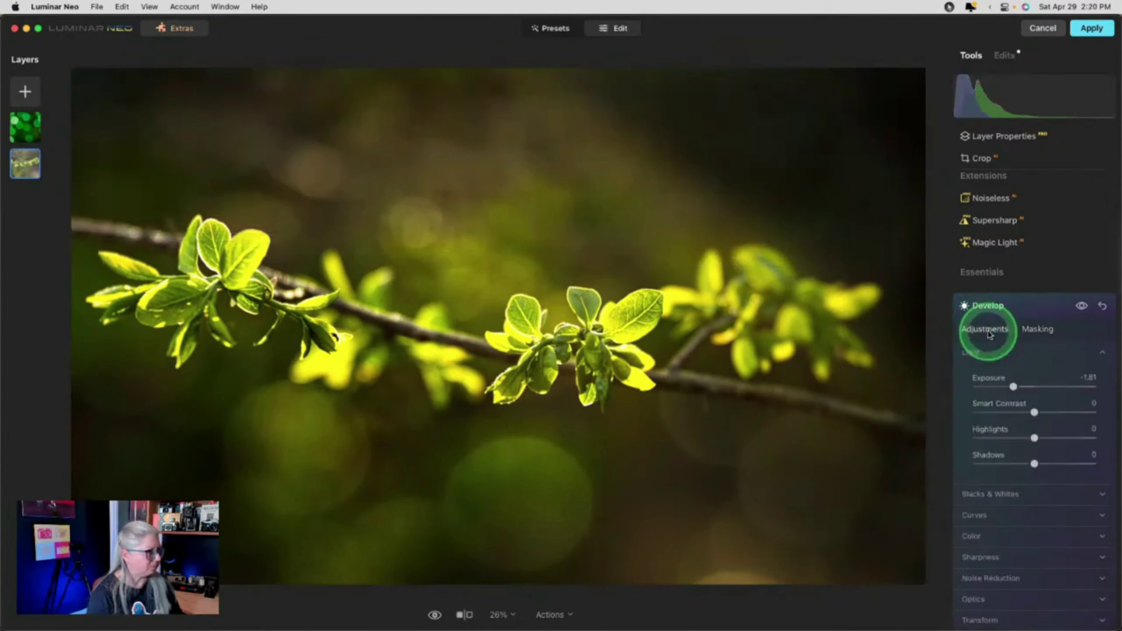
click(1081, 306)
click(1082, 306)
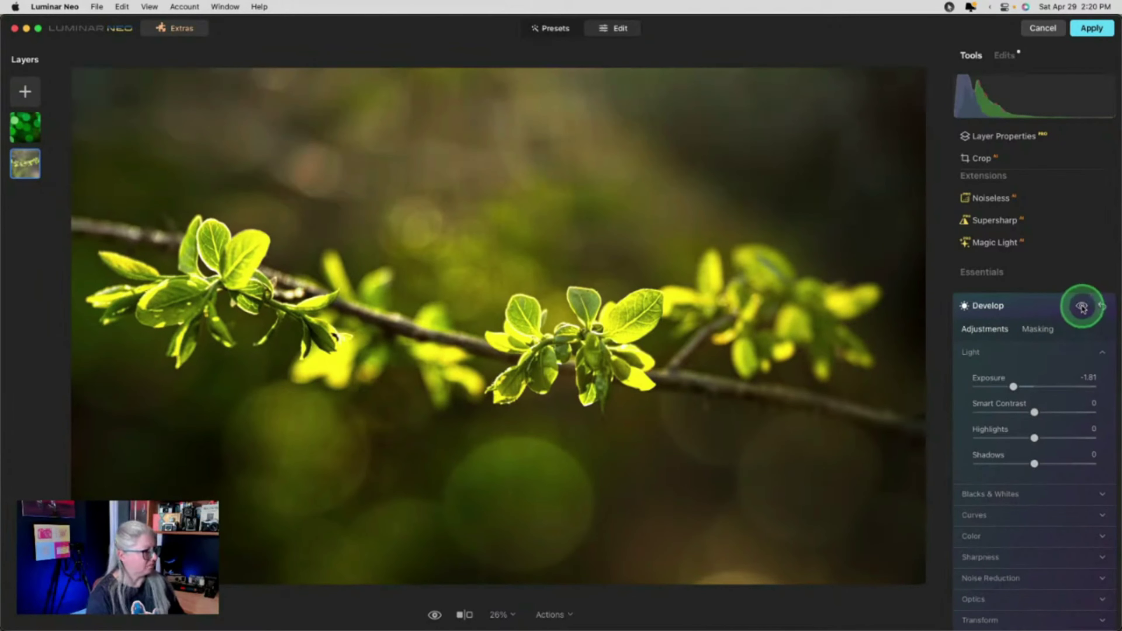
drag(1013, 386, 1022, 386)
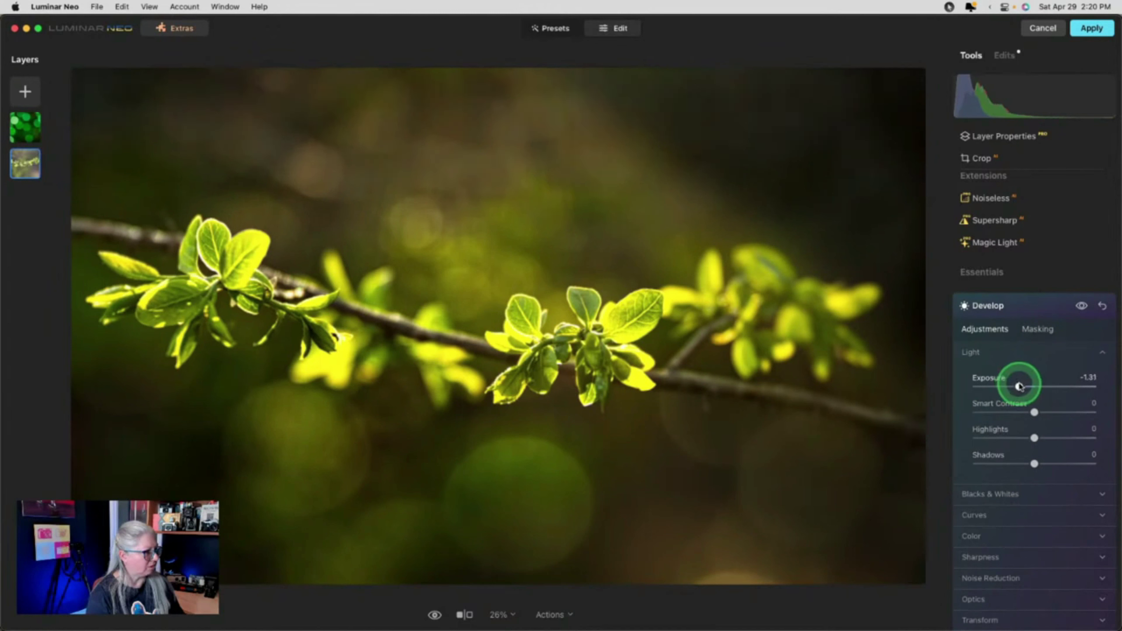
Raise the Sunrays Amount from 48 to 60 in the applied-edits list.
click(1022, 306)
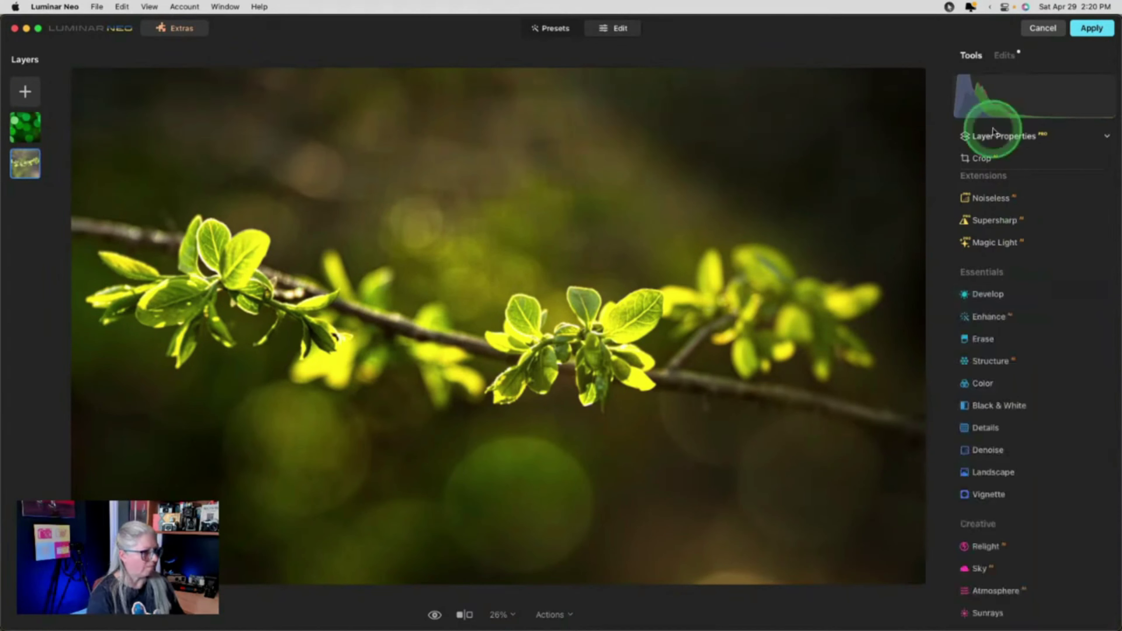
click(1010, 58)
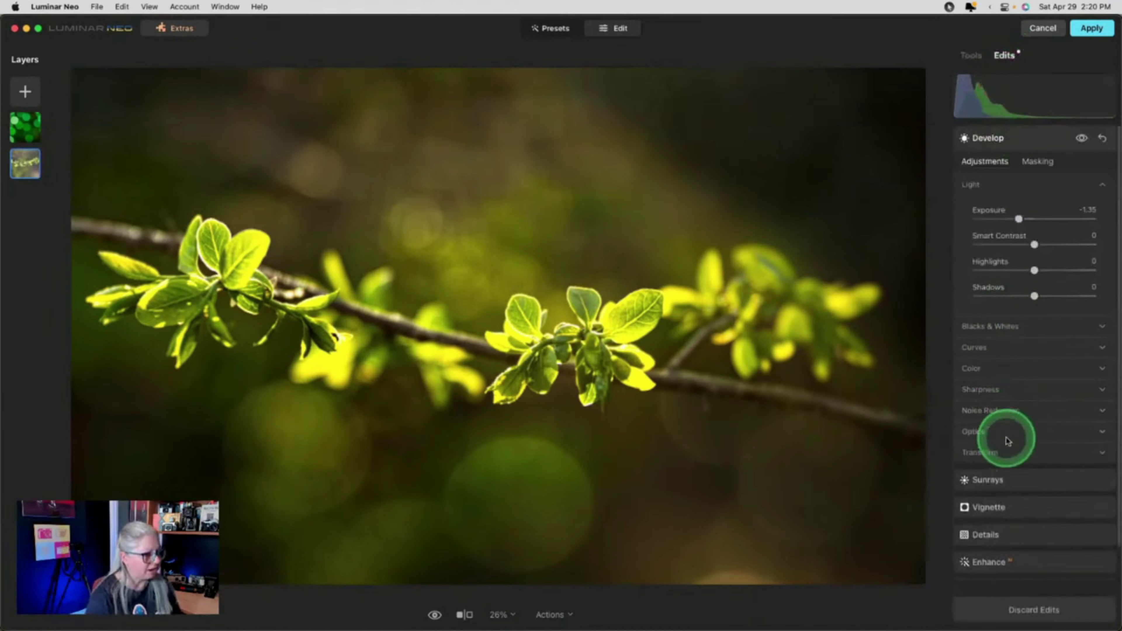
click(1013, 489)
click(1029, 247)
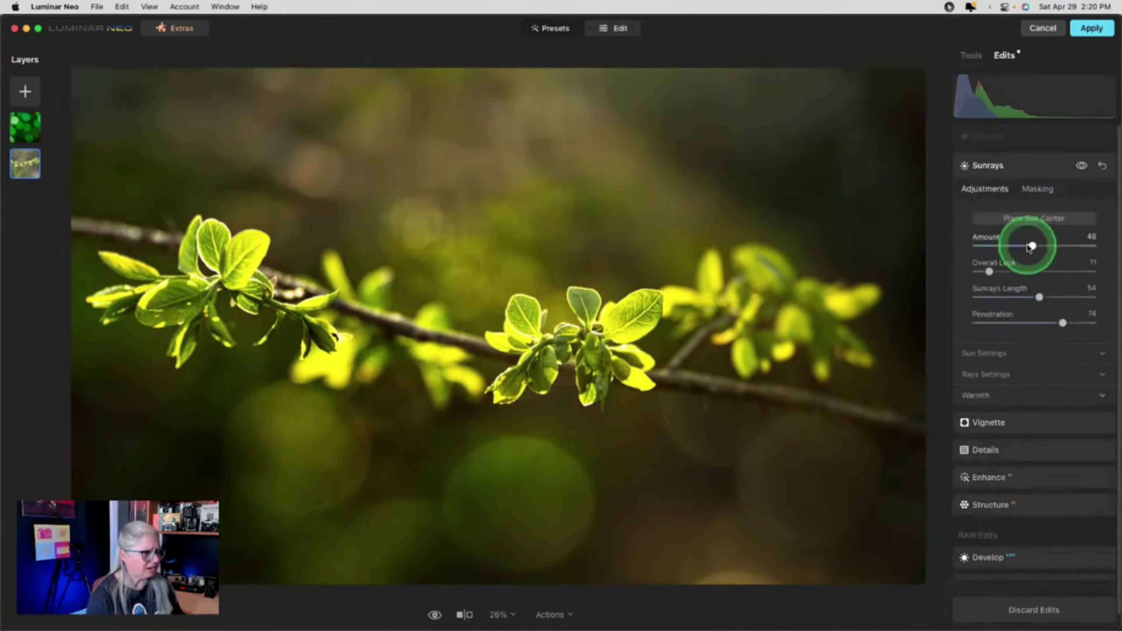
drag(1034, 247, 1048, 247)
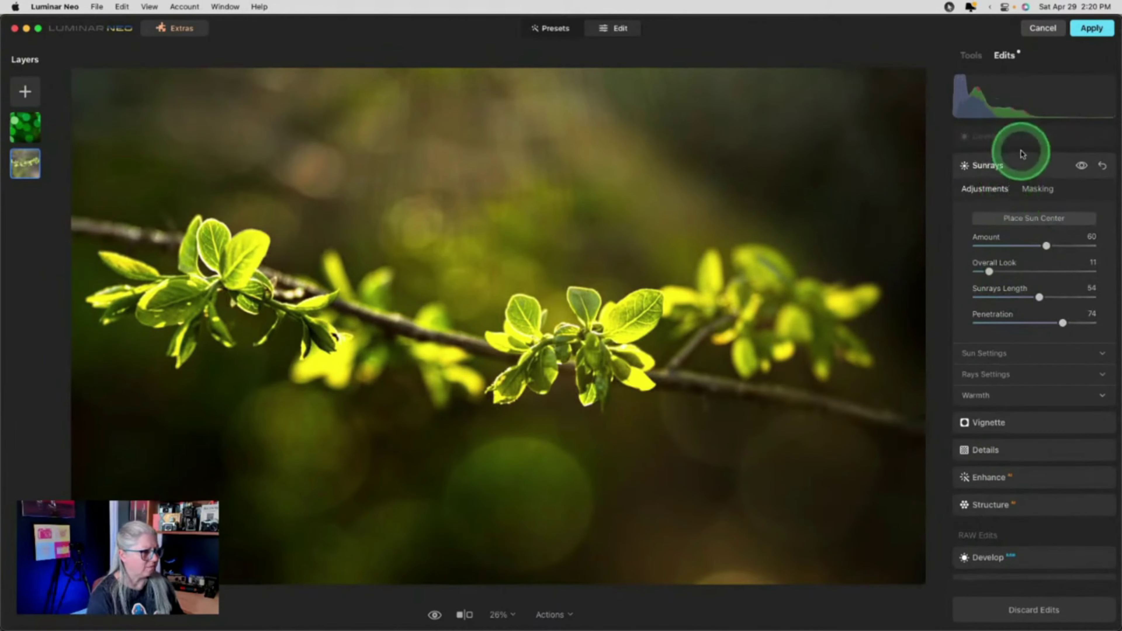
click(969, 55)
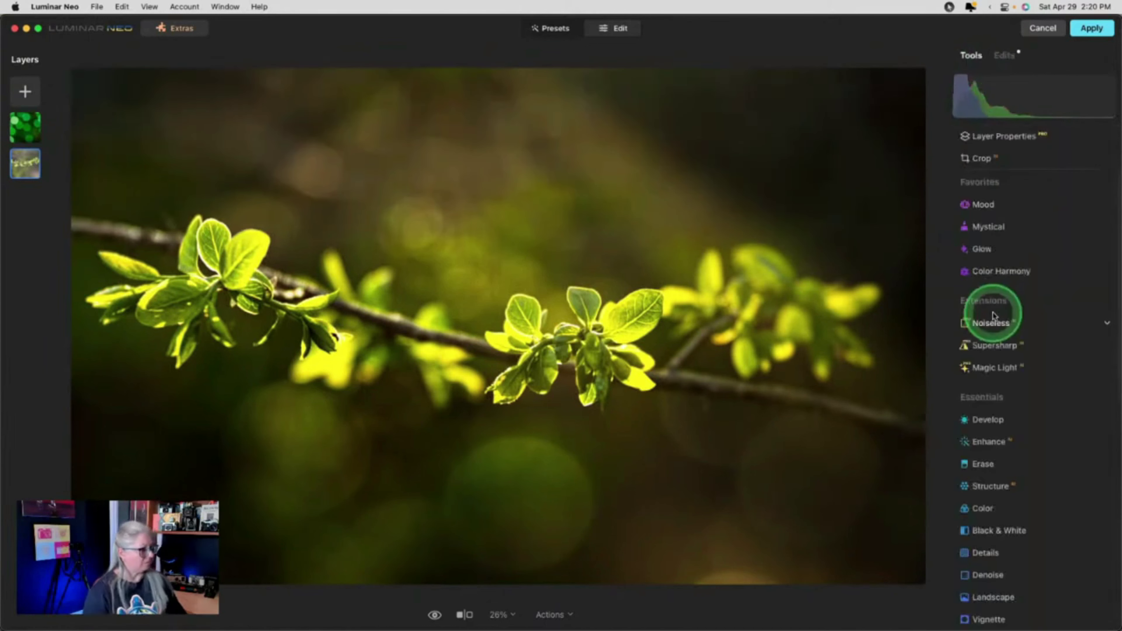